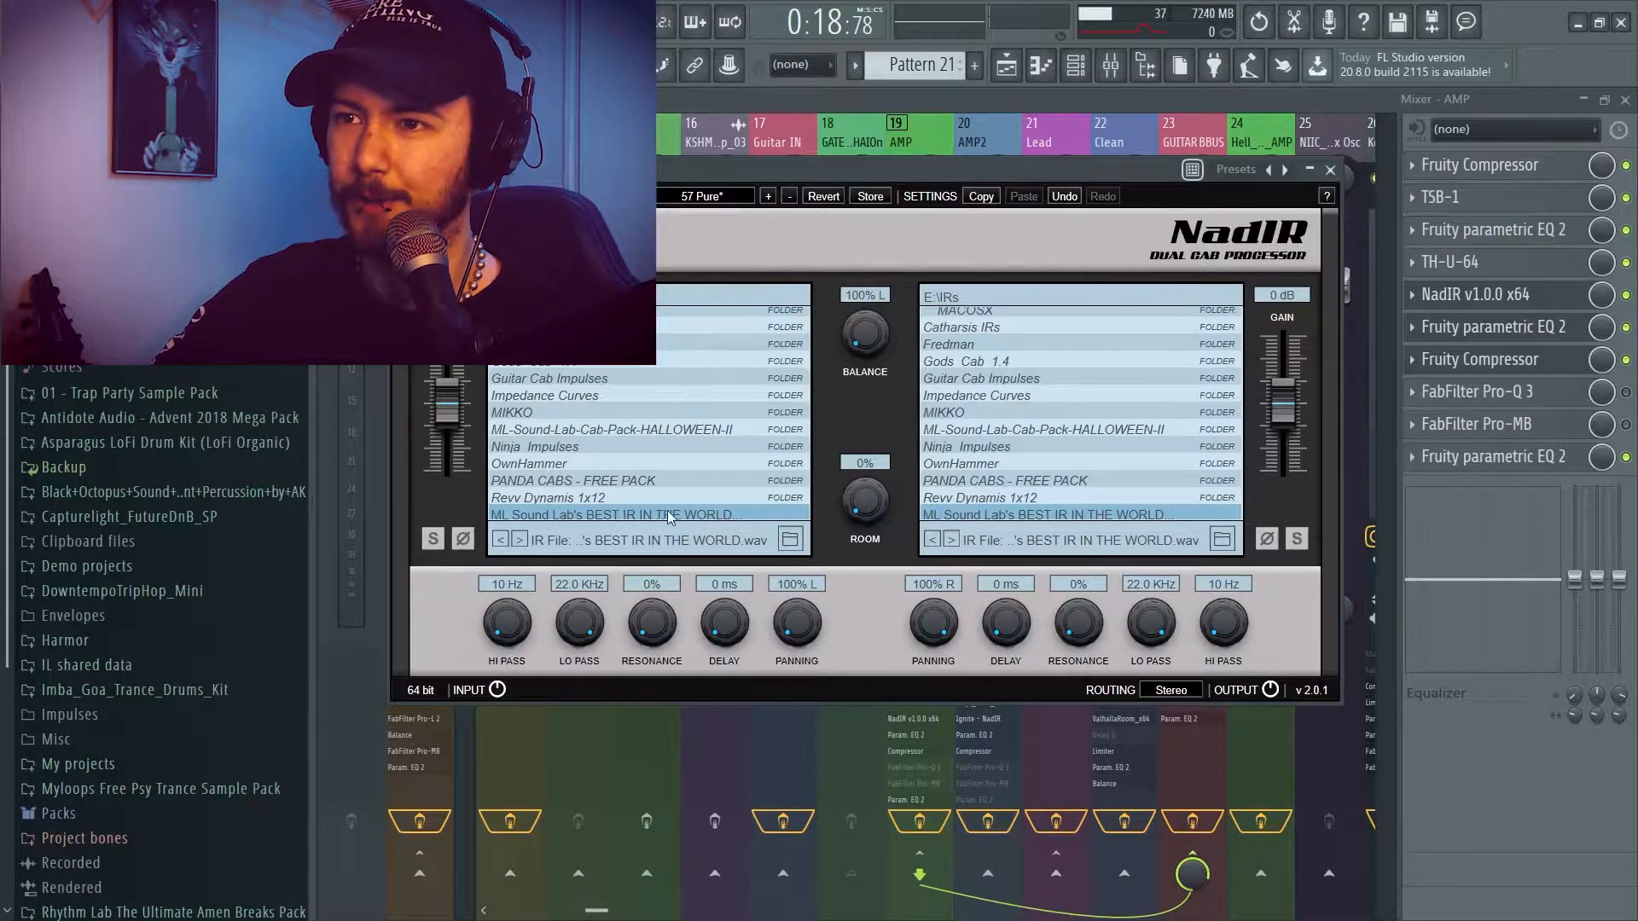
Close the NadIR and mixer windows, play the soloed guitar tracks from bar 10 and enable the track holding Pattern 7 during playback
{"action": "left_click", "coordinate": [1330, 170]}
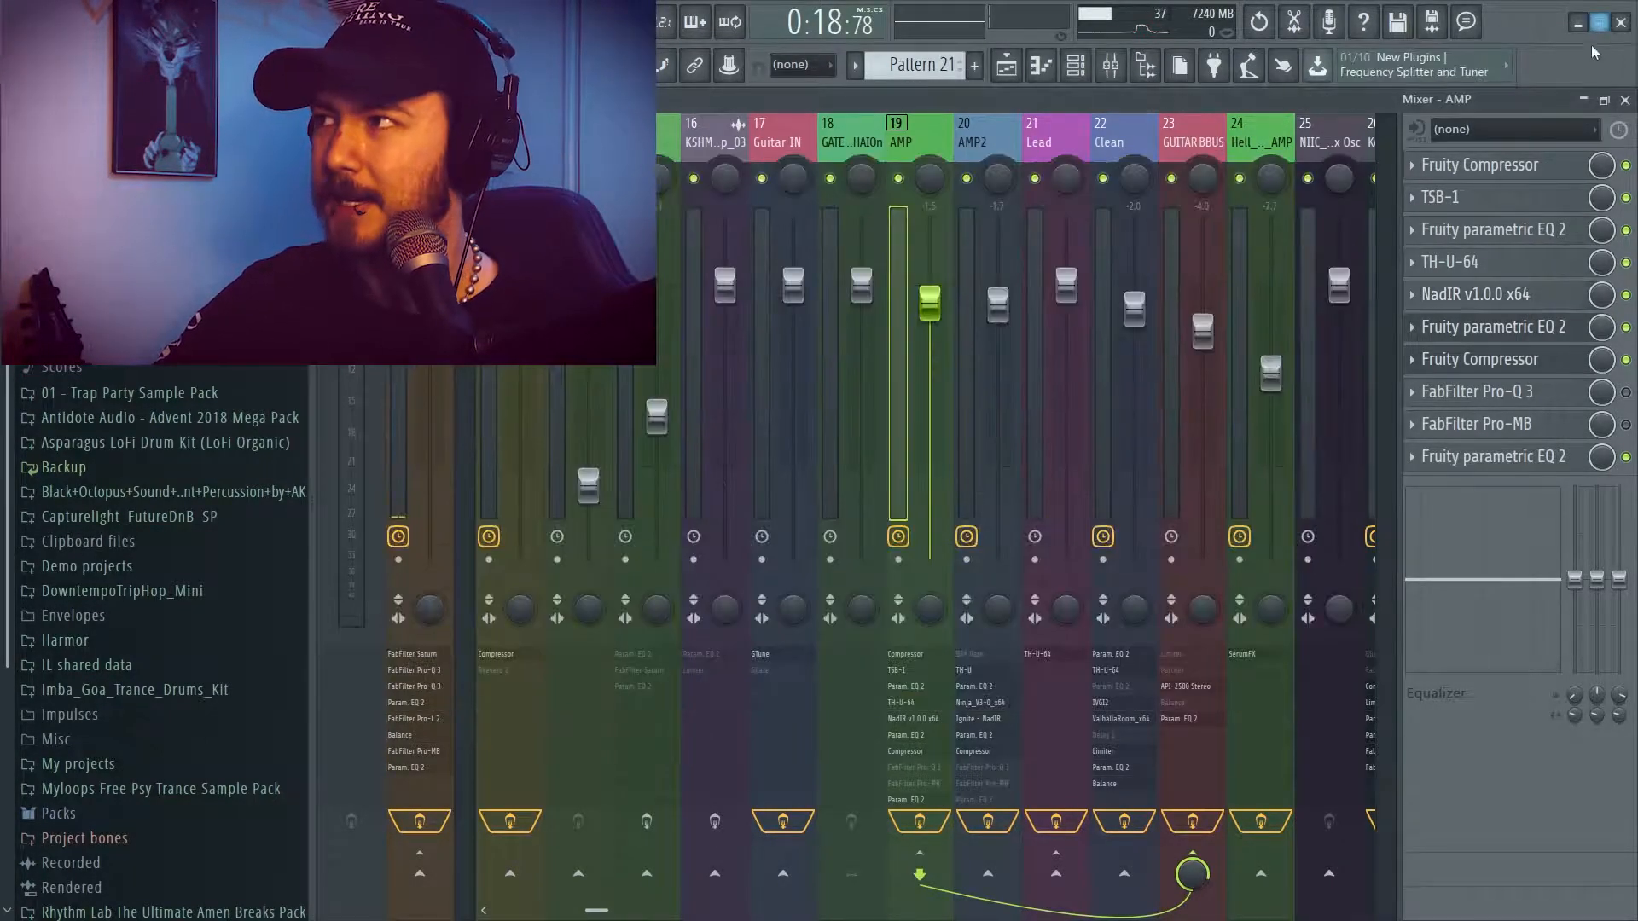
{"action": "left_click", "coordinate": [1622, 100]}
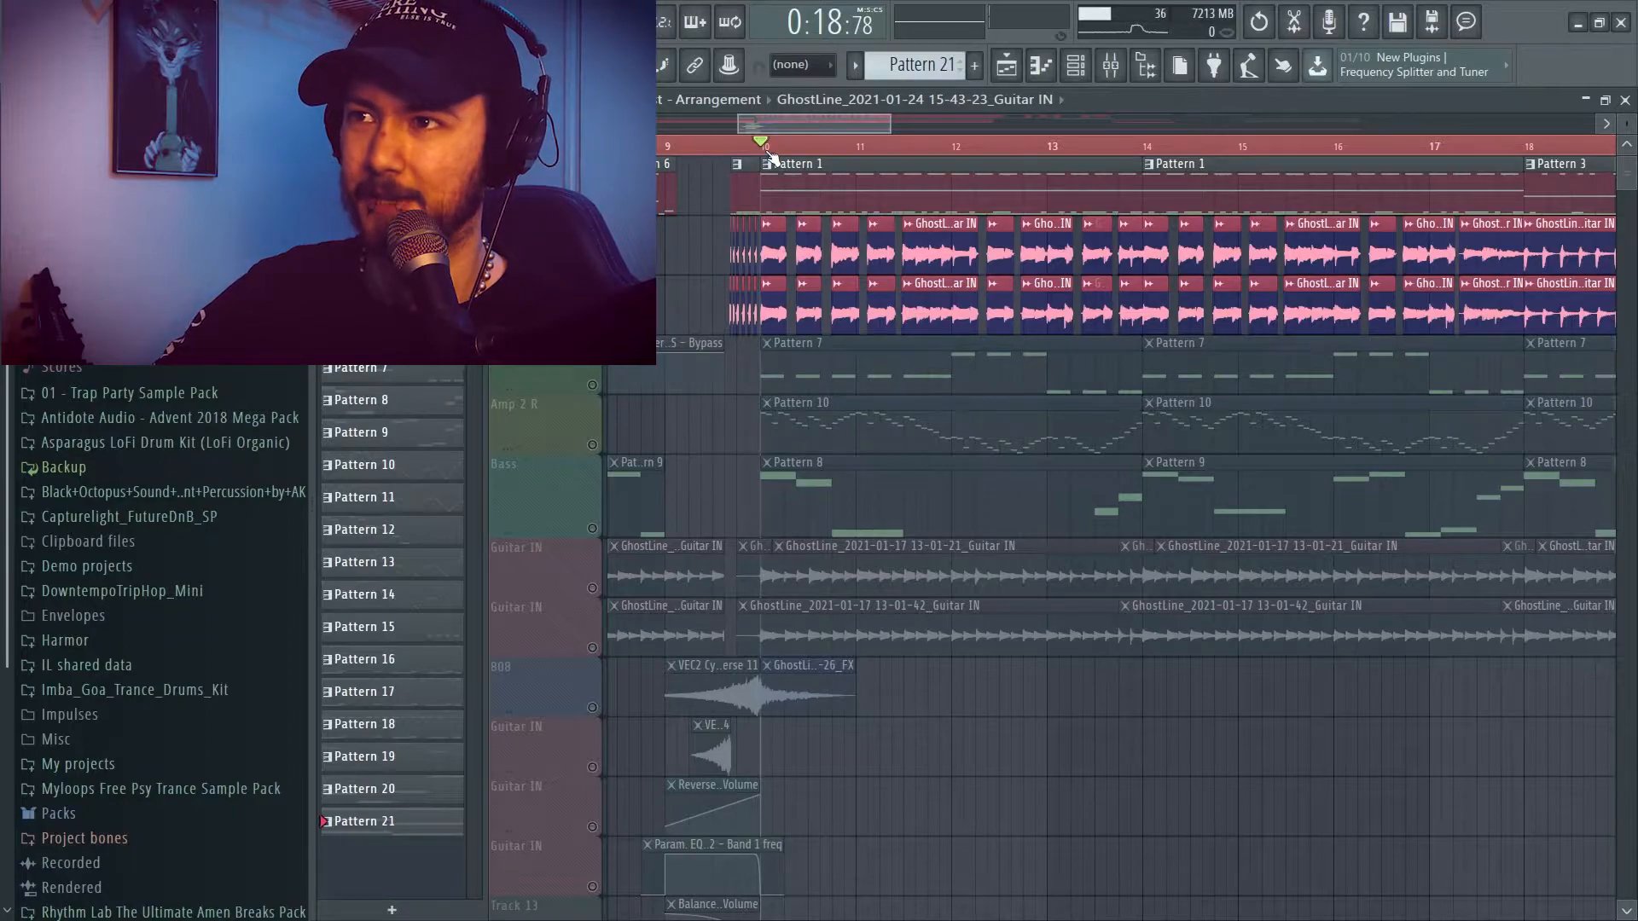
{"action": "key", "text": "space"}
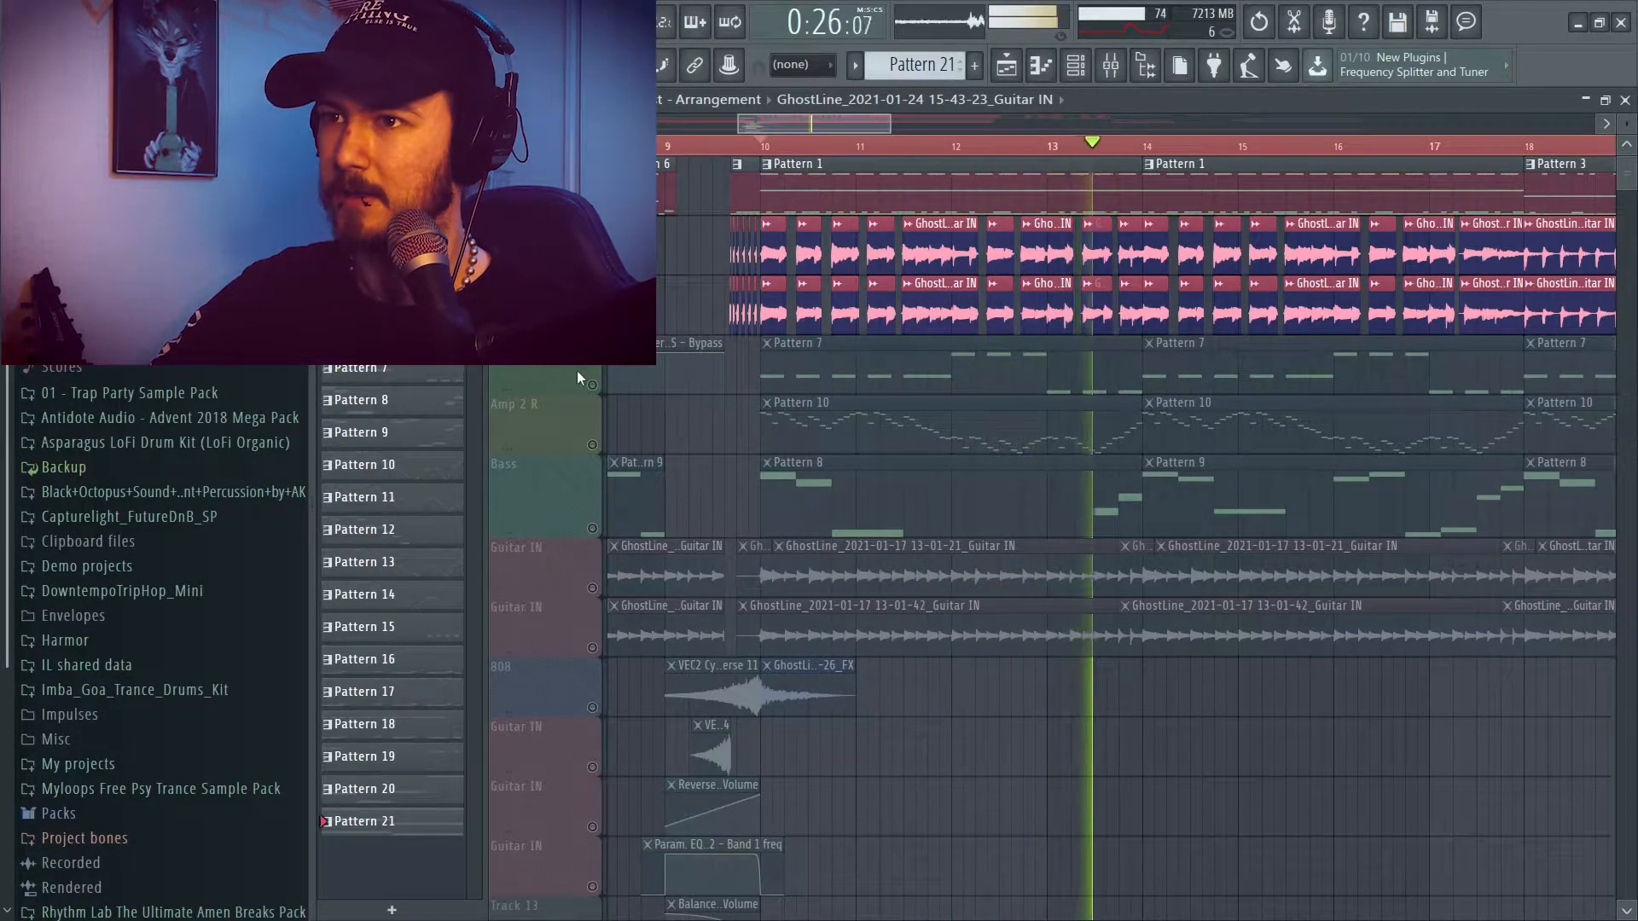
{"action": "left_click", "coordinate": [593, 387]}
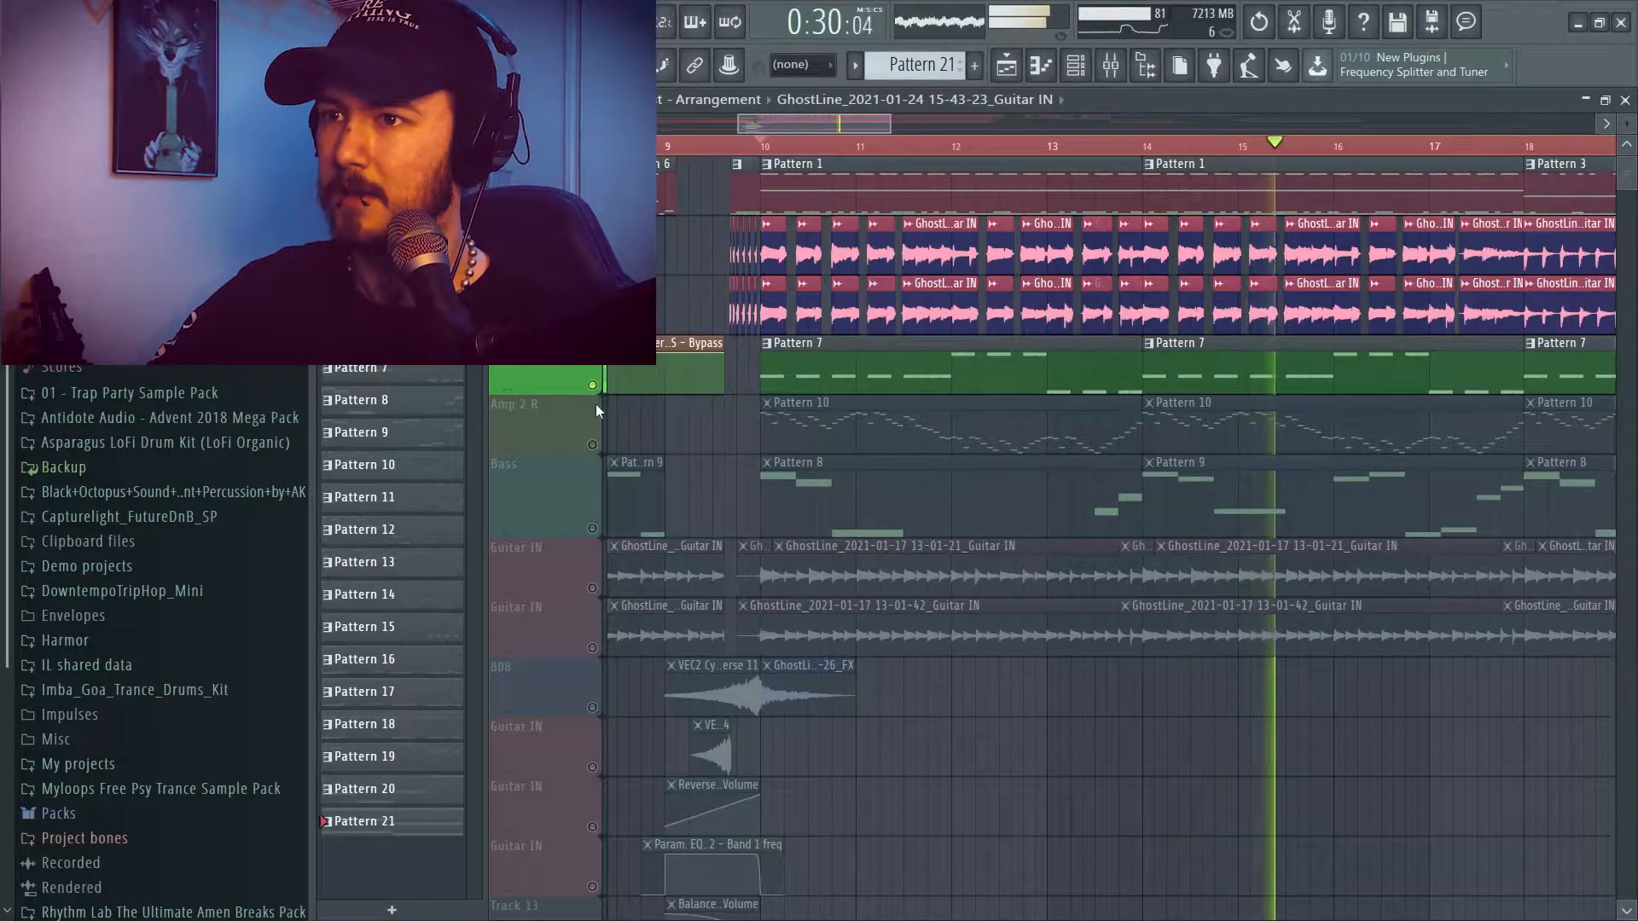
{"action": "key", "text": "space"}
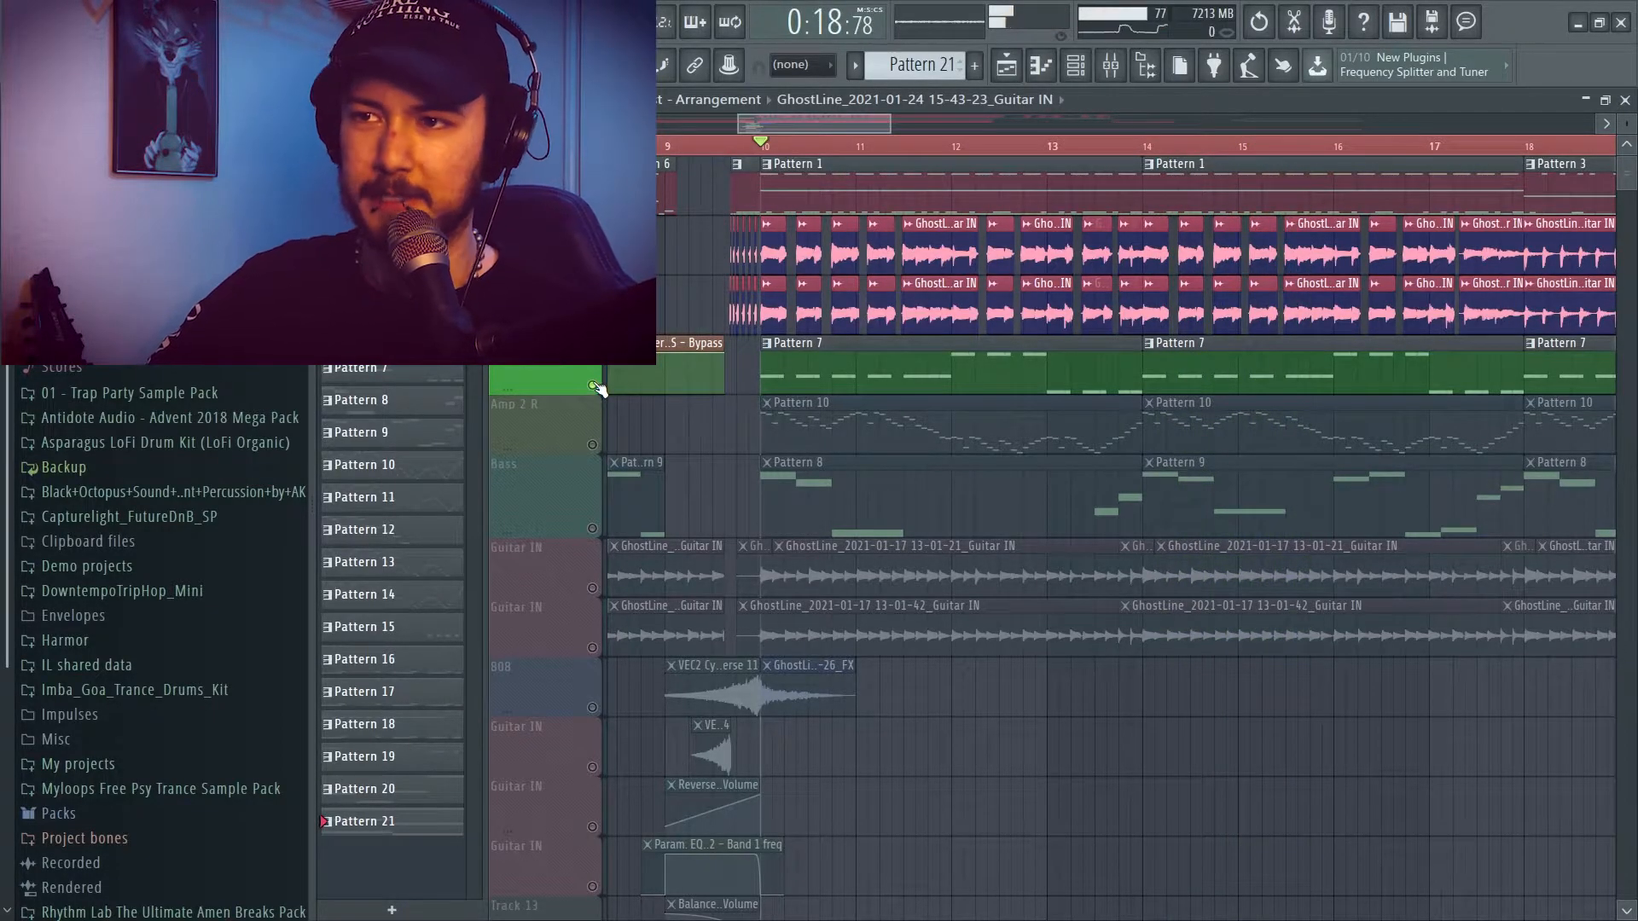
Unmute all playlist tracks and play the full arrangement from bar 10
{"action": "right_click", "coordinate": [593, 387]}
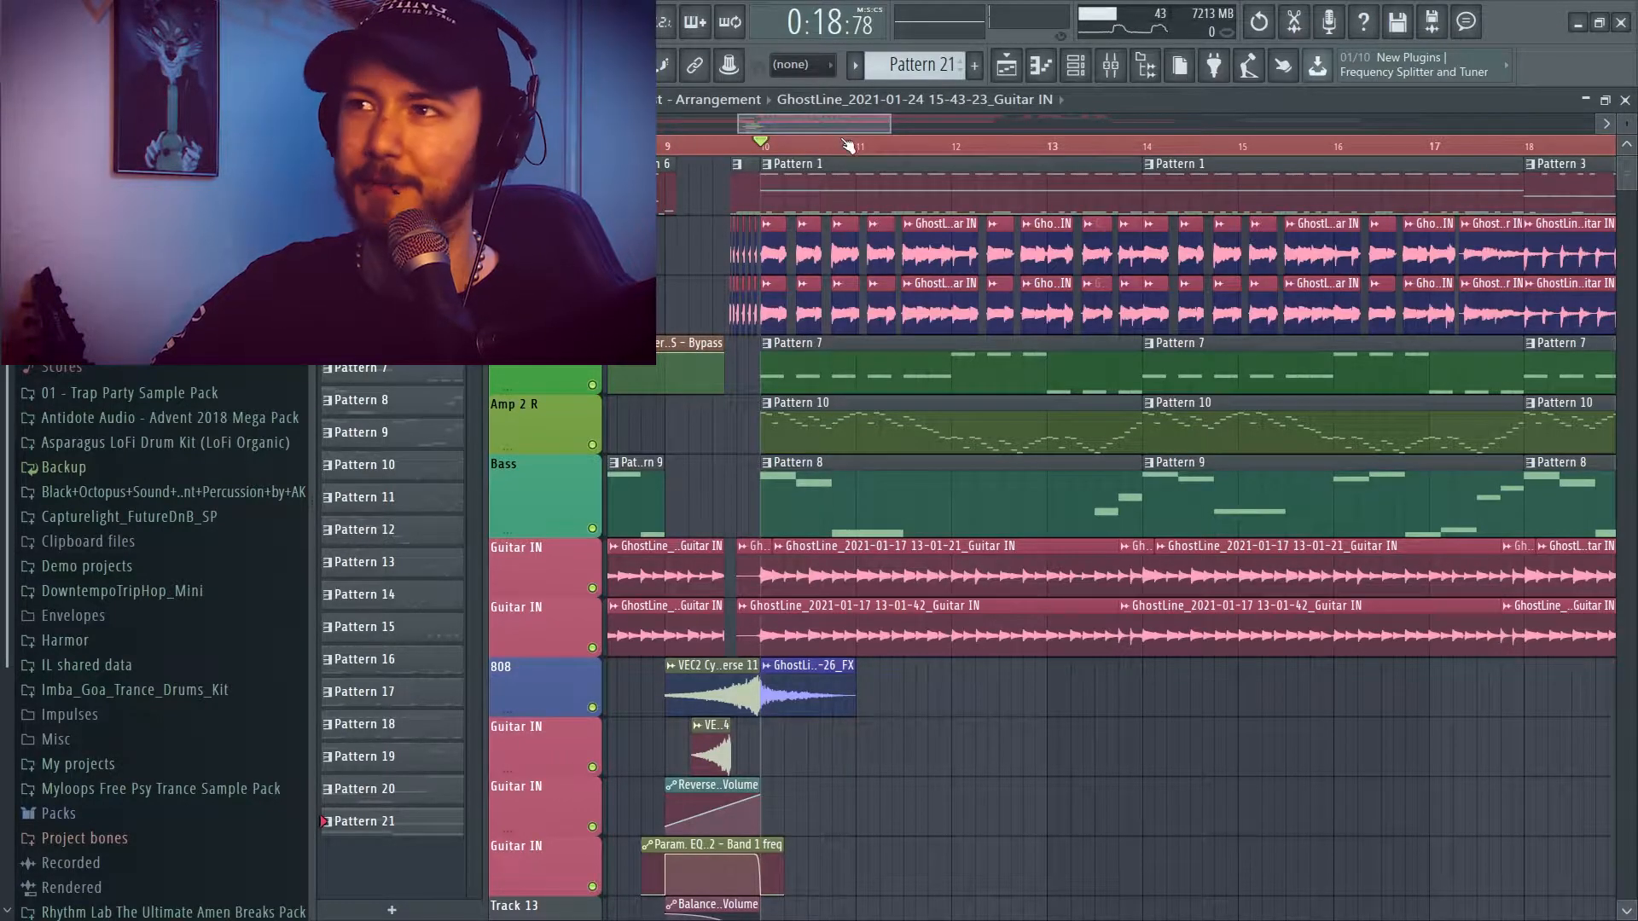
{"action": "key", "text": "space"}
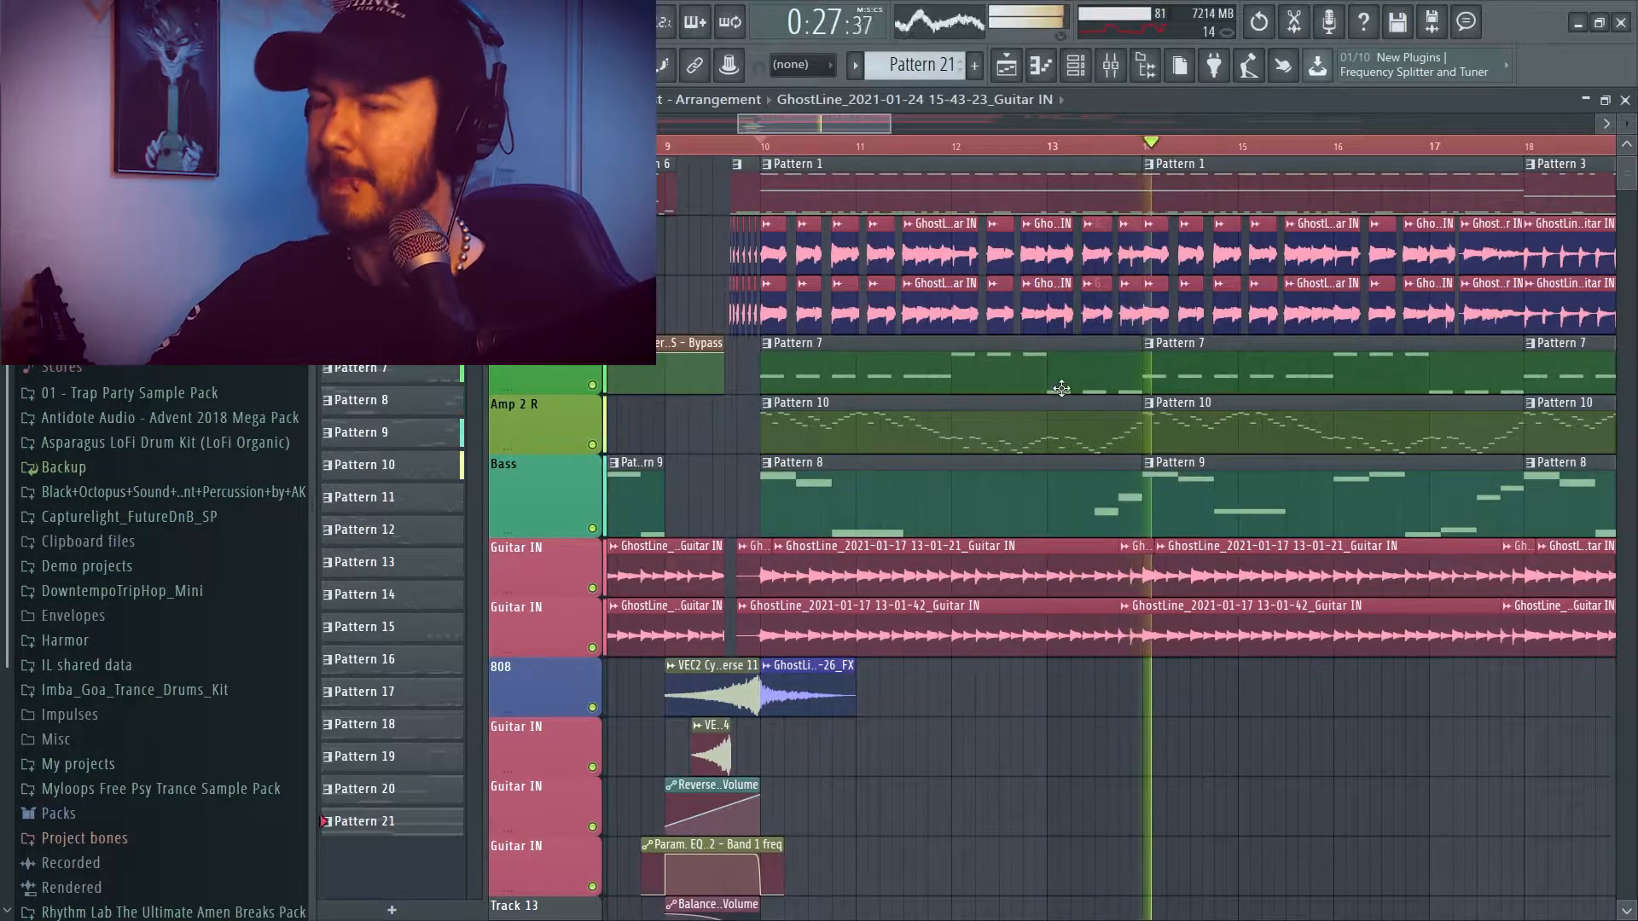
{"action": "key", "text": "space"}
{"action": "scroll", "coordinate": [877, 133], "scroll_direction": "down", "scroll_amount": 3}
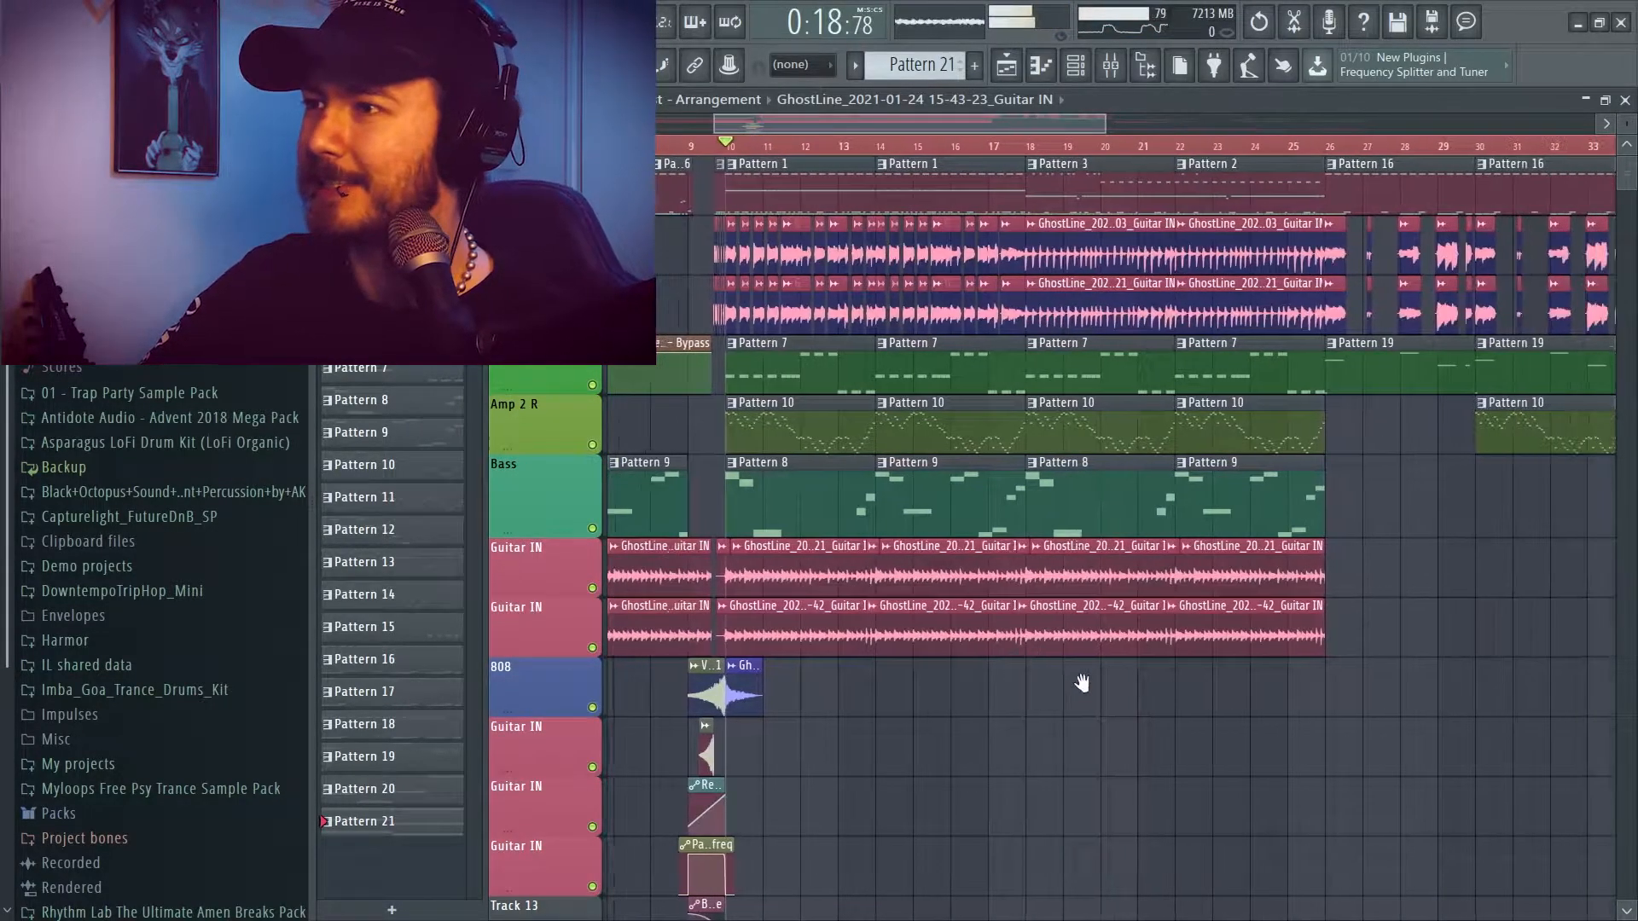
Open the mixer, select the empty Insert 53 track and stop playback
{"action": "left_click", "coordinate": [1111, 65]}
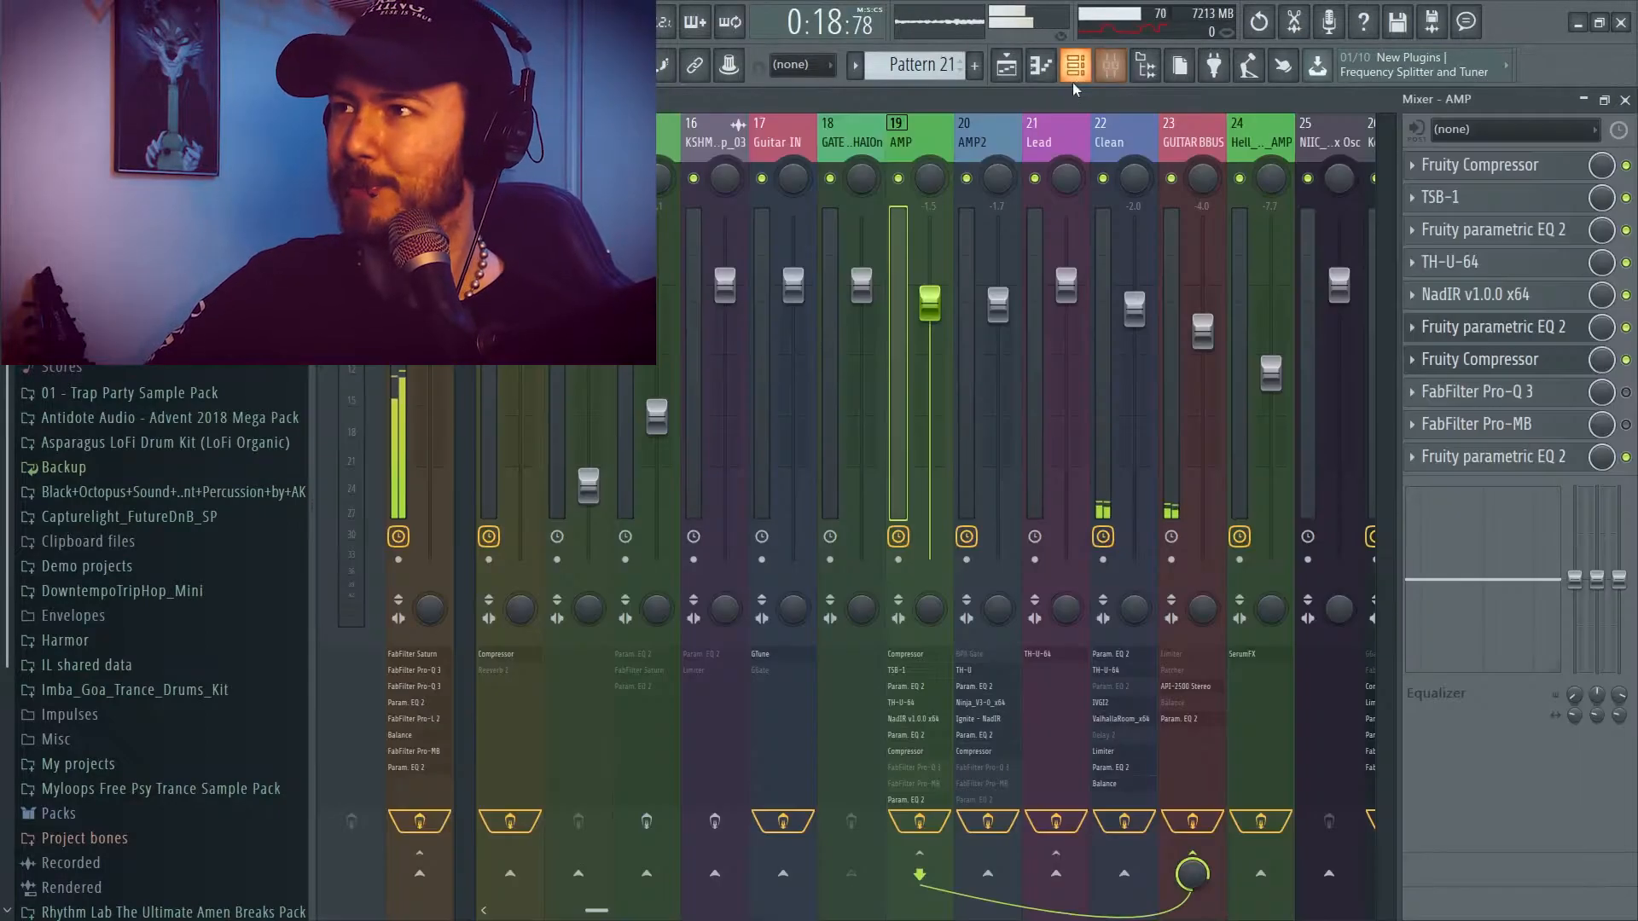
{"action": "scroll", "coordinate": [1004, 137], "scroll_direction": "down", "scroll_amount": 6}
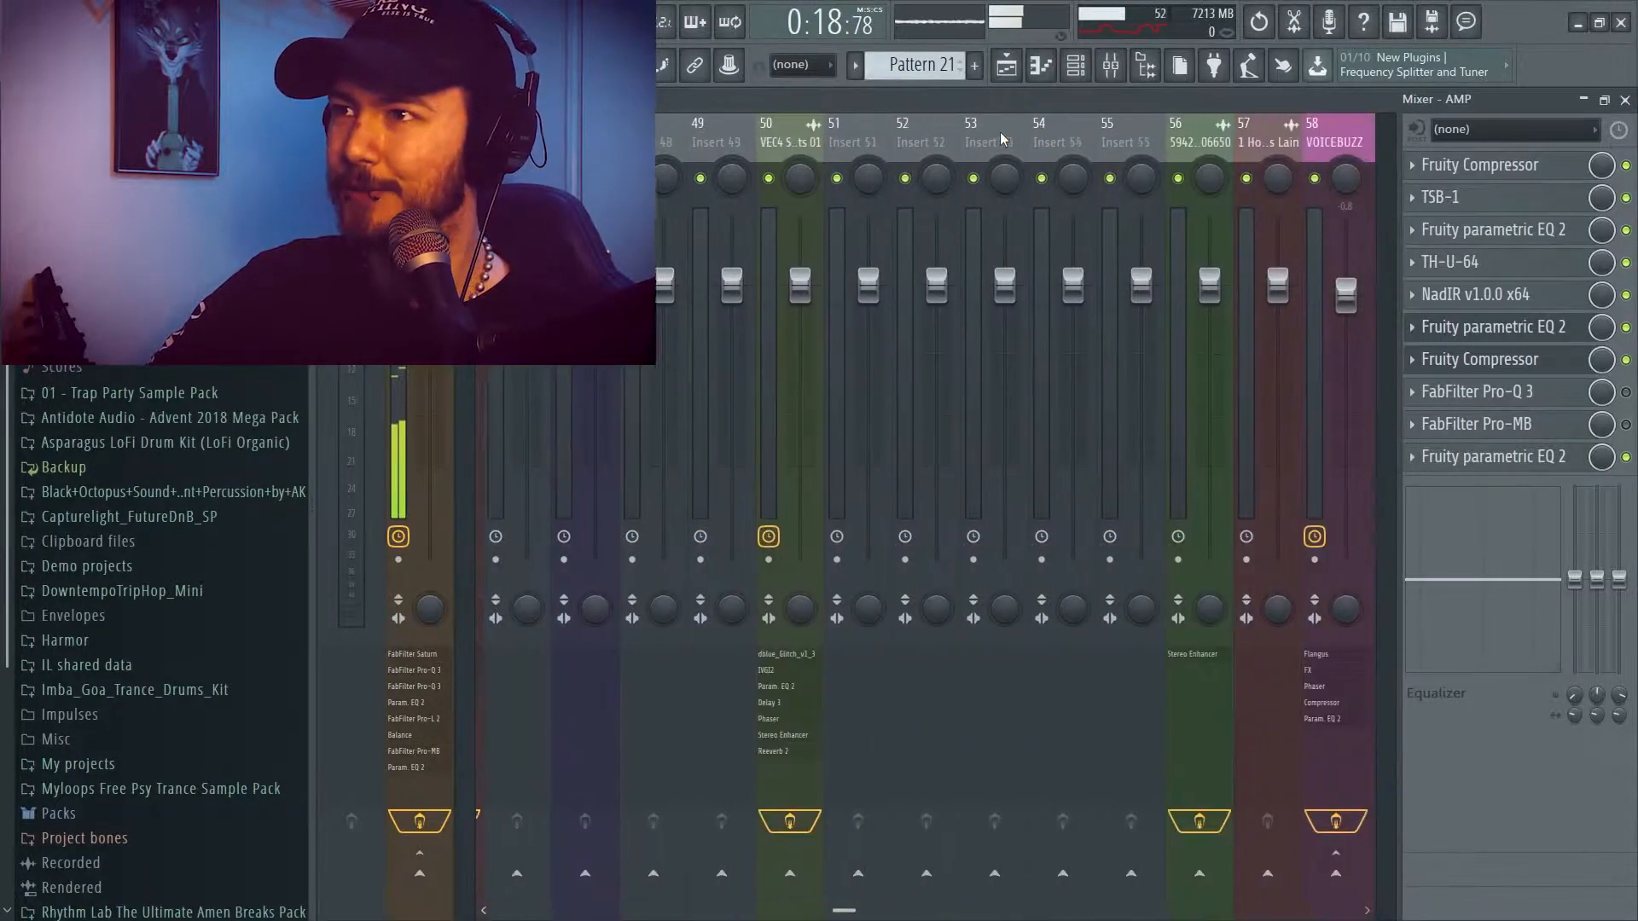
{"action": "left_click", "coordinate": [990, 138]}
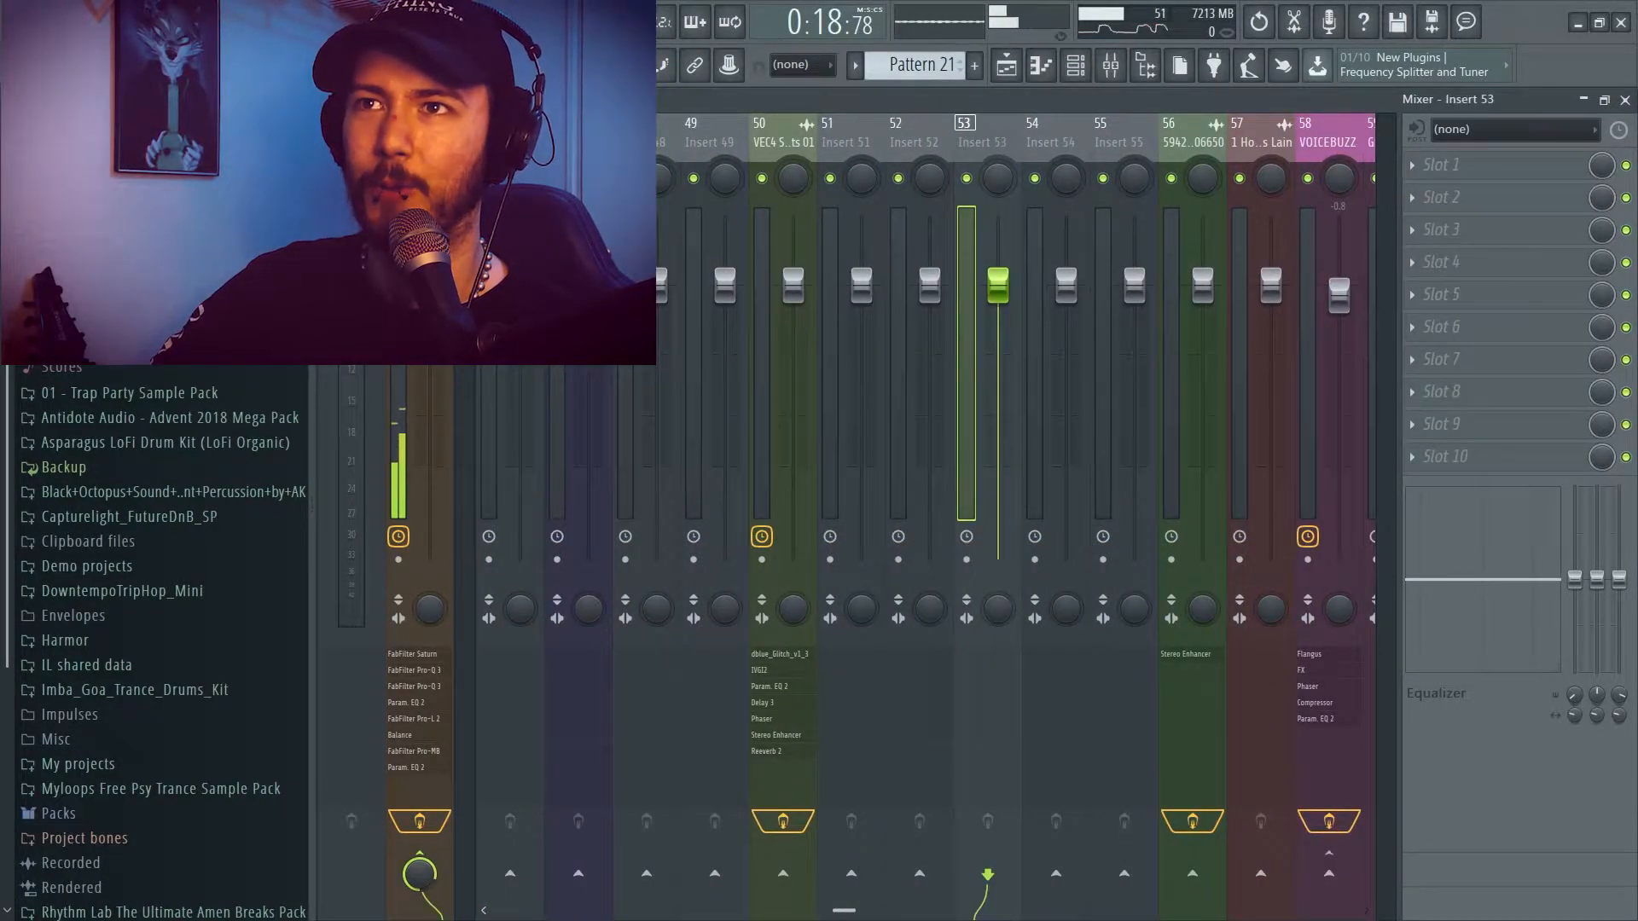
{"action": "key", "text": "space"}
Add a 3x Osc instrument channel to the project and close its window
{"action": "left_click", "coordinate": [121, 19]}
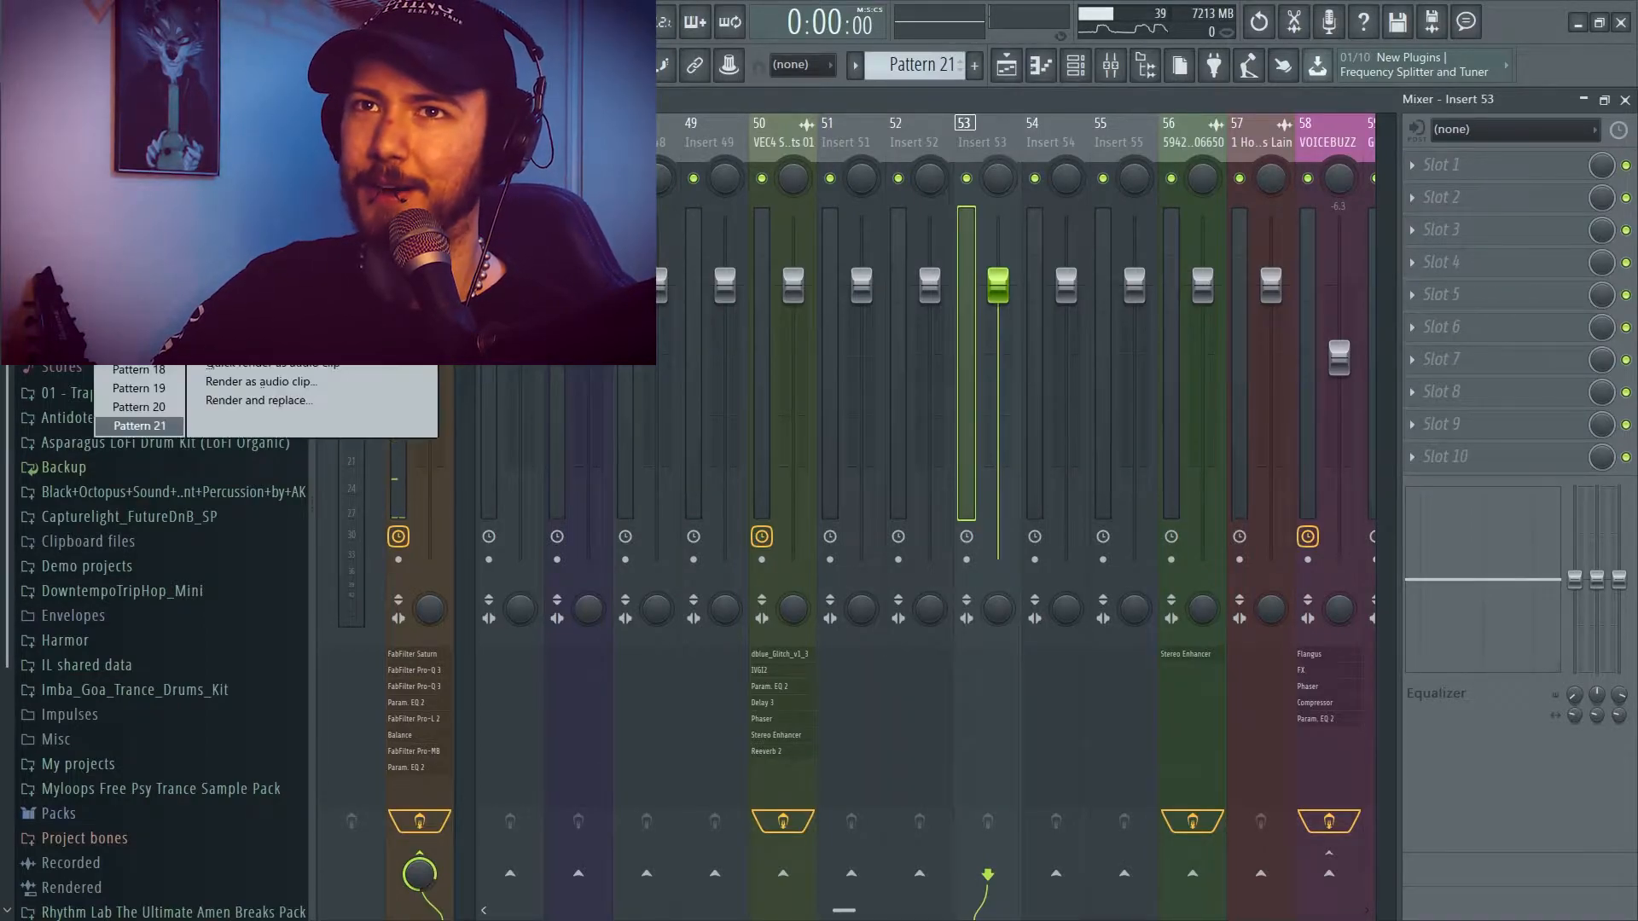
{"action": "mouse_move", "coordinate": [78, 19]}
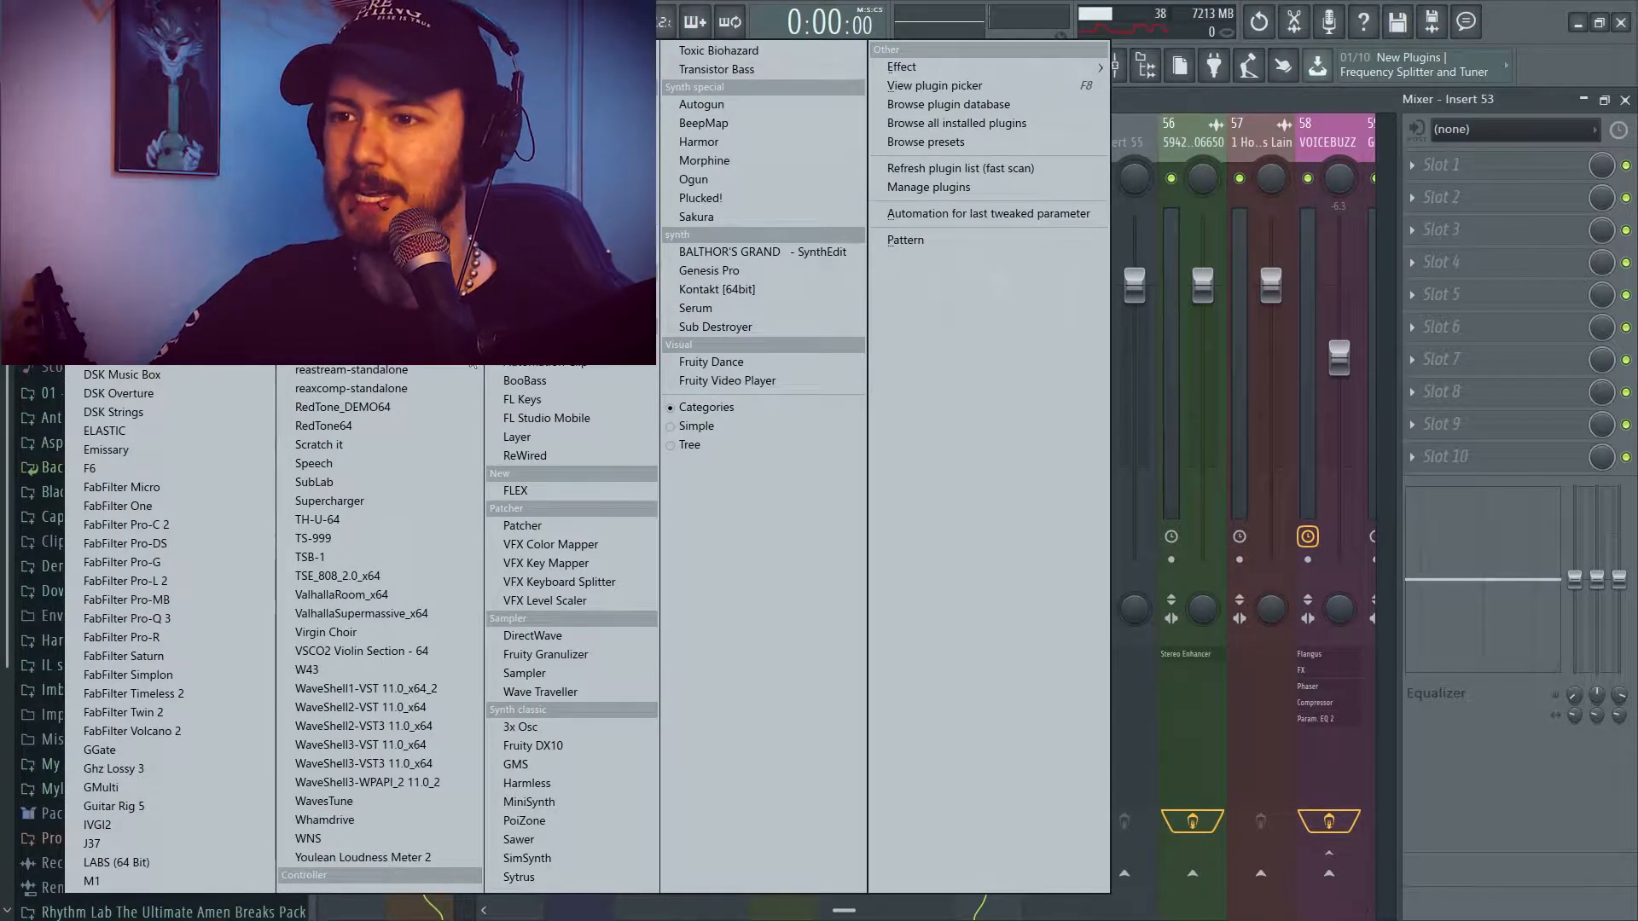
{"action": "left_click", "coordinate": [571, 728]}
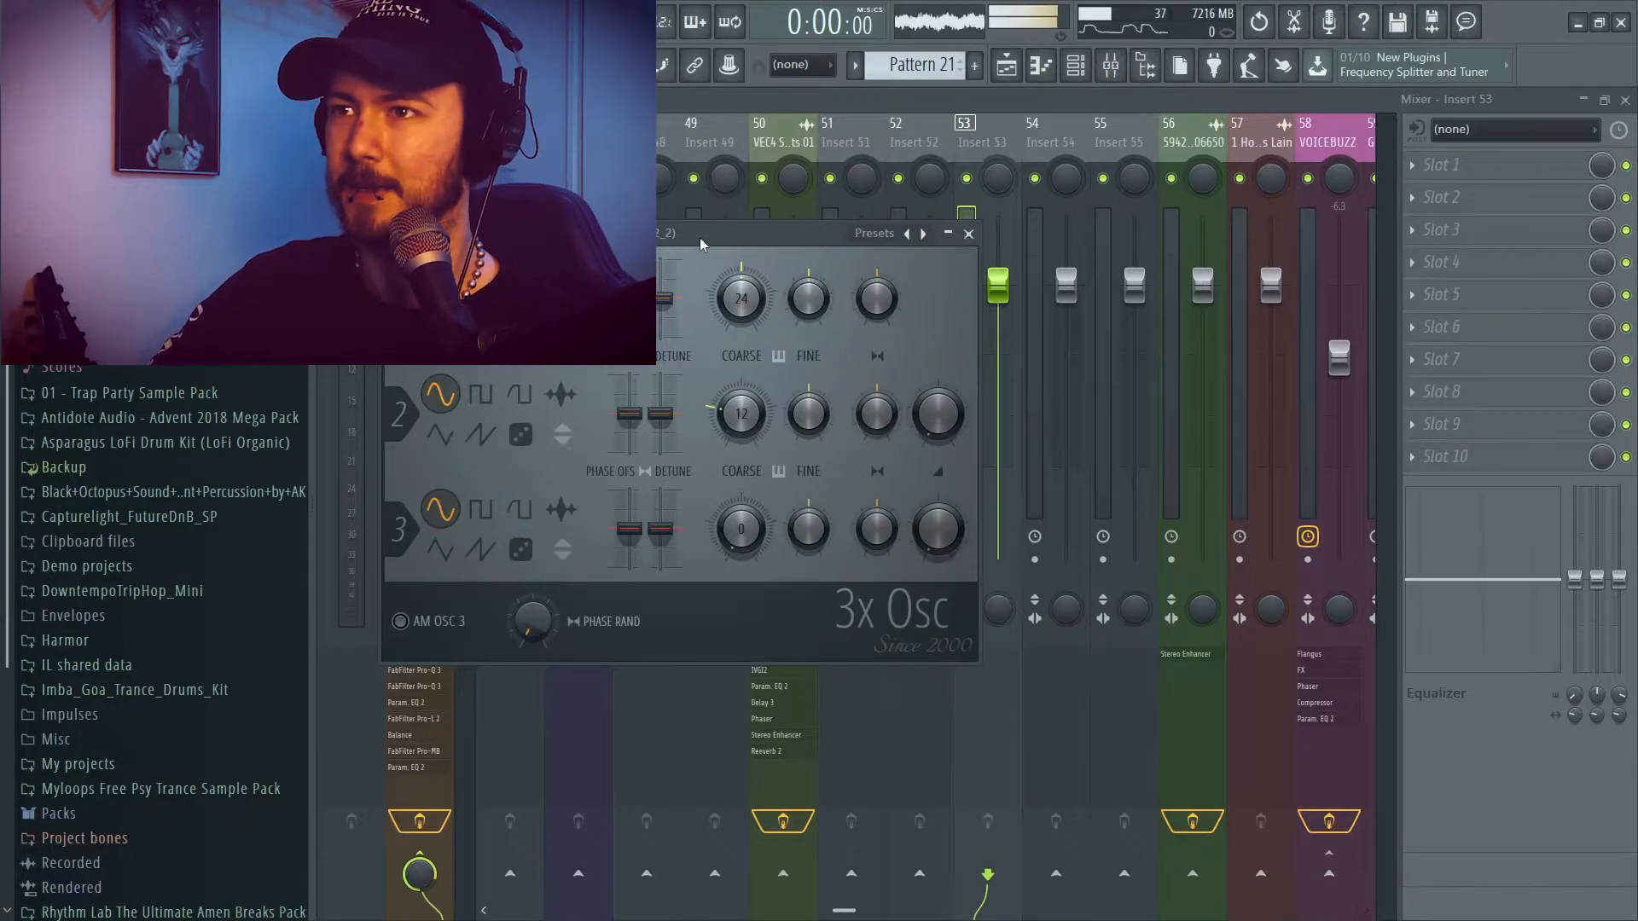
{"action": "key", "text": "Escape"}
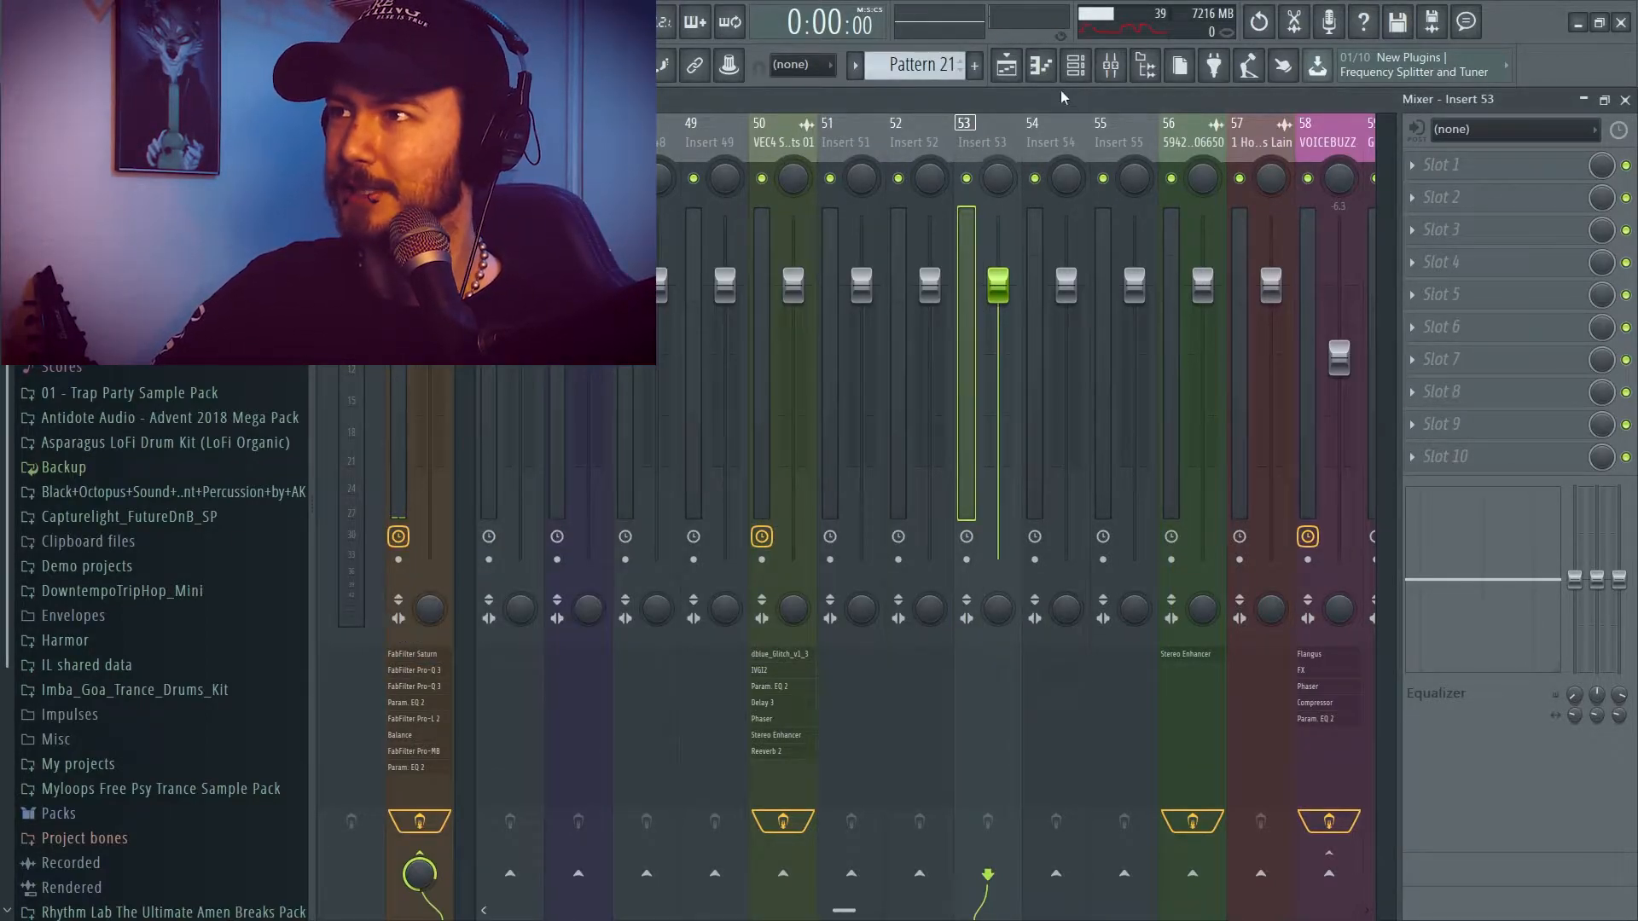
Route the new 3x Osc channel to mixer track Insert 53
{"action": "left_click", "coordinate": [1076, 65]}
{"action": "right_click", "coordinate": [981, 146]}
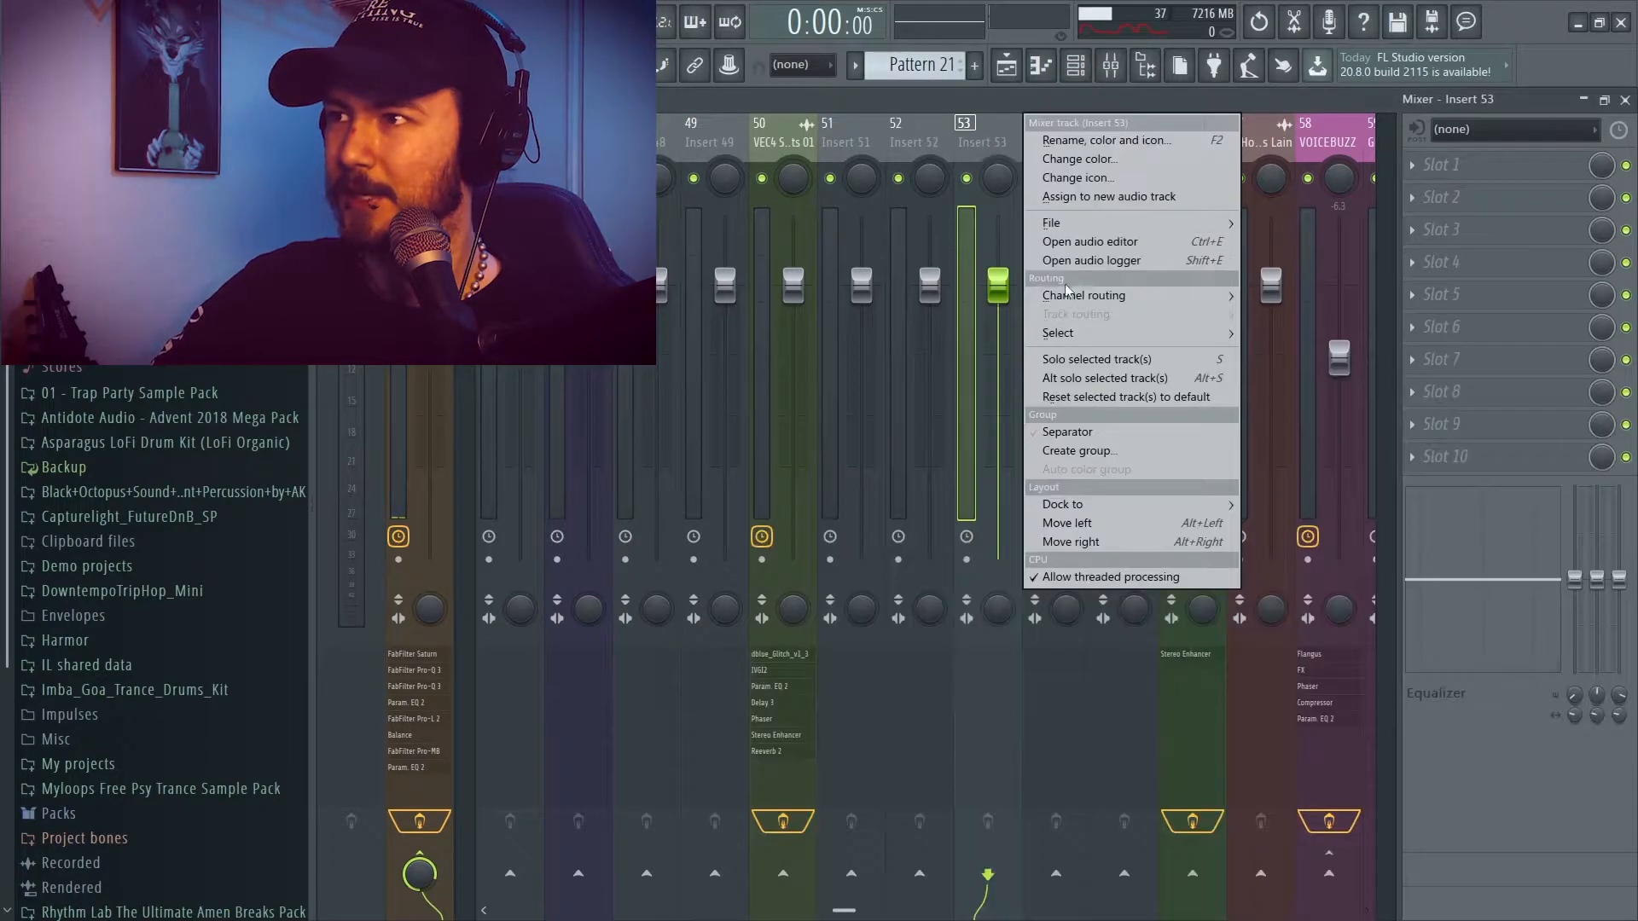
{"action": "mouse_move", "coordinate": [1211, 295]}
{"action": "left_click", "coordinate": [1331, 293]}
{"action": "left_click", "coordinate": [929, 147]}
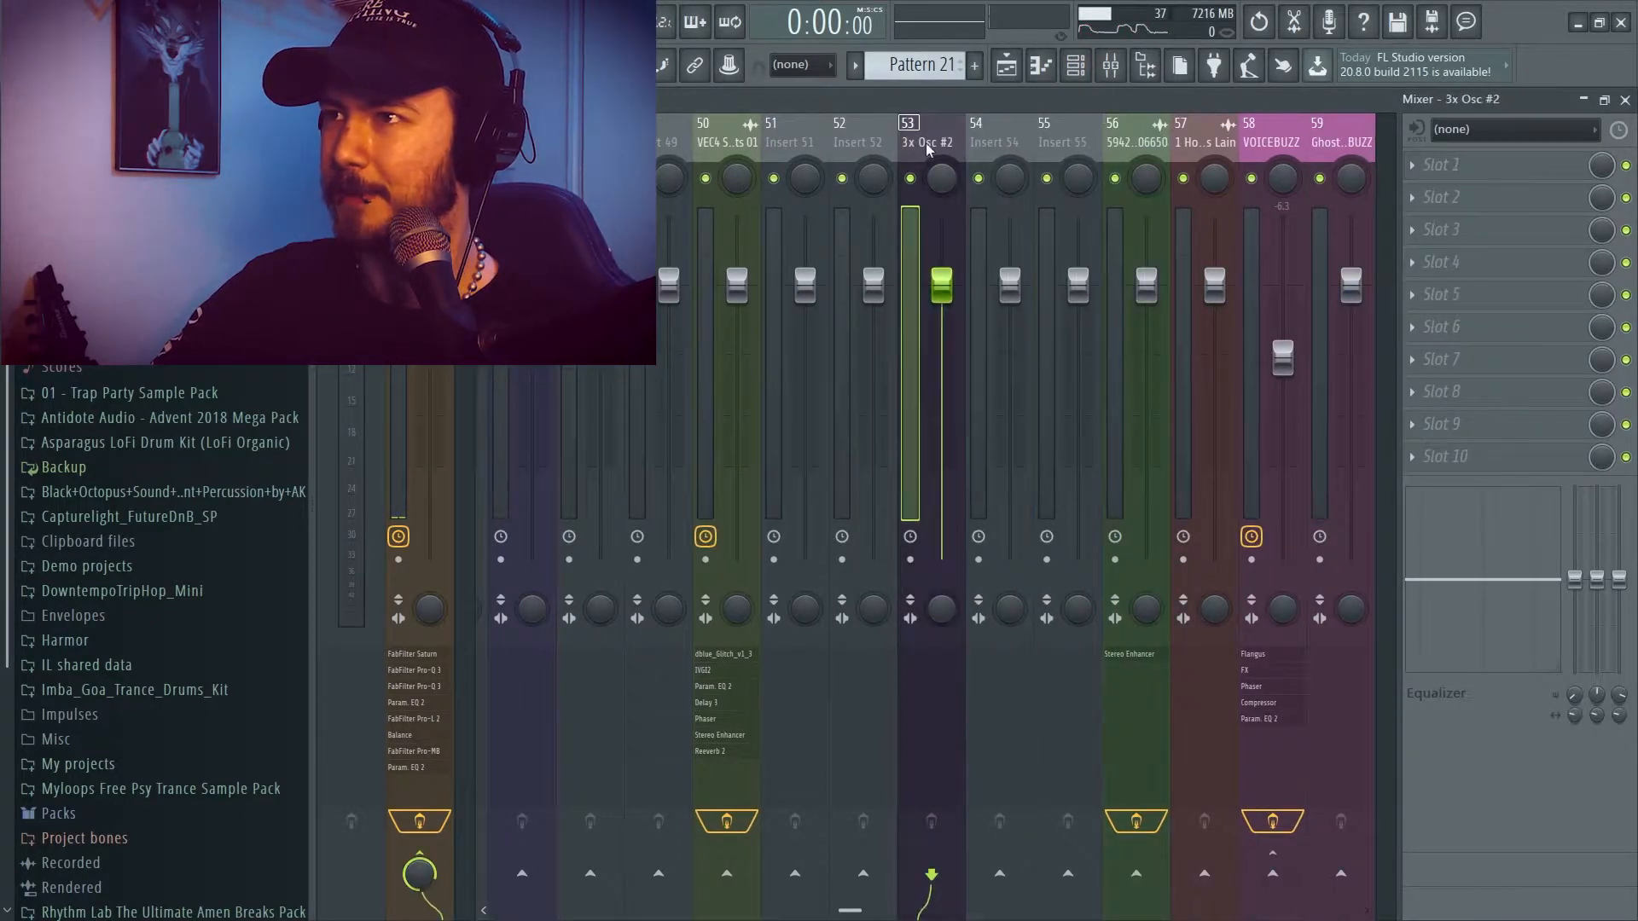
Load FabFilter Pro-Q 3 into effect slot 7 of the 3x Osc mixer track
{"action": "left_click", "coordinate": [1442, 240]}
{"action": "left_click", "coordinate": [1462, 217]}
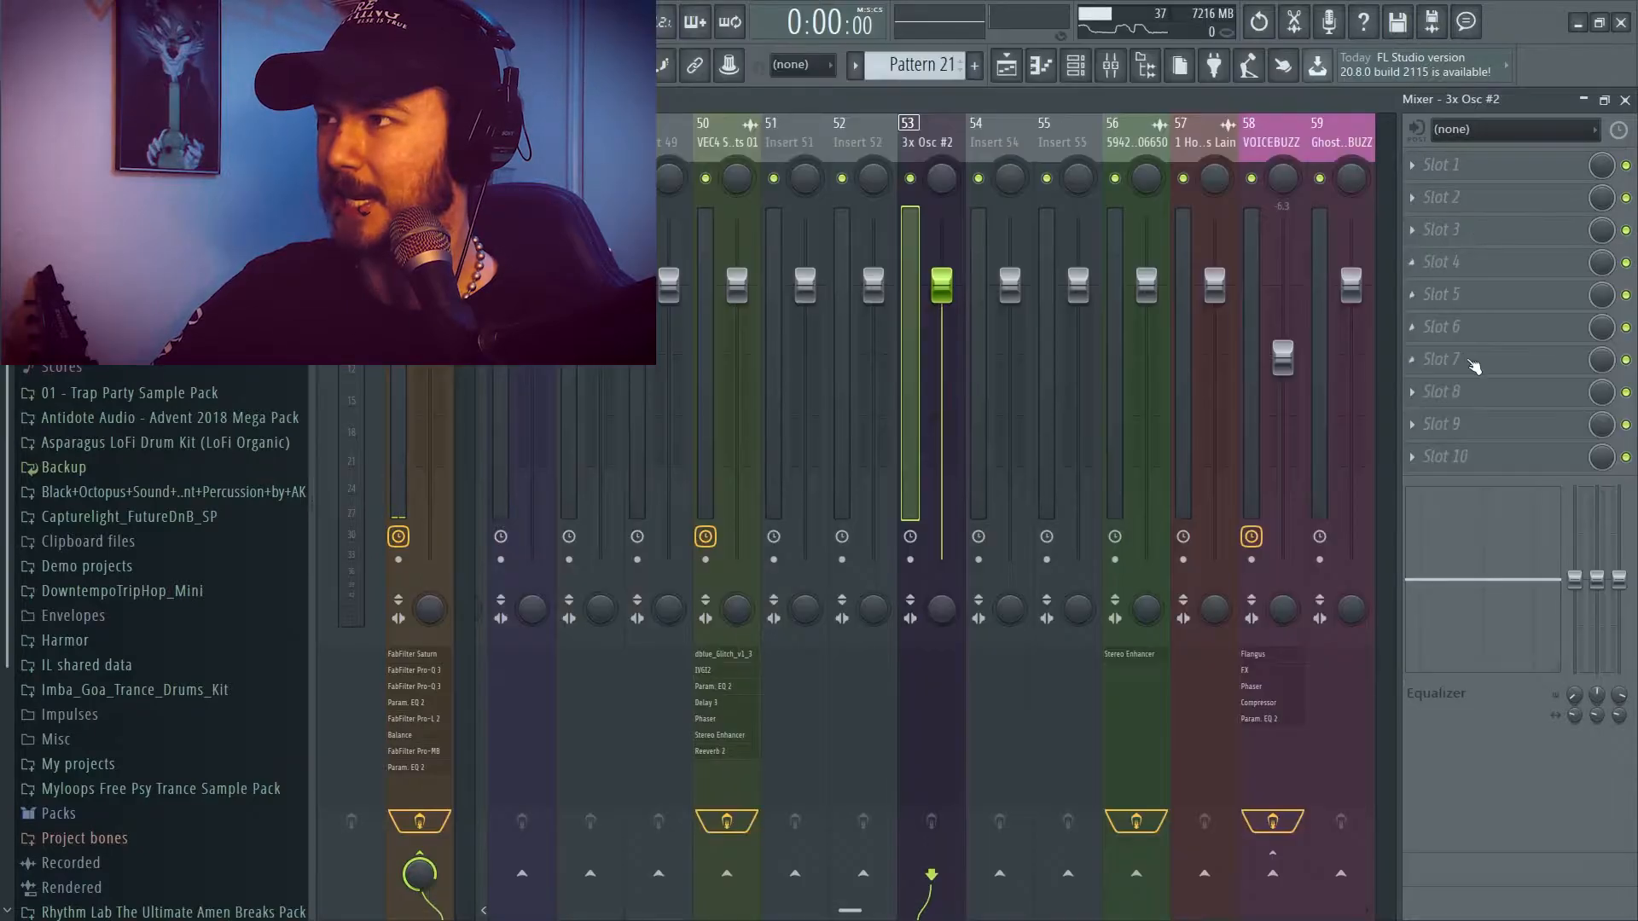
{"action": "left_click", "coordinate": [1473, 363]}
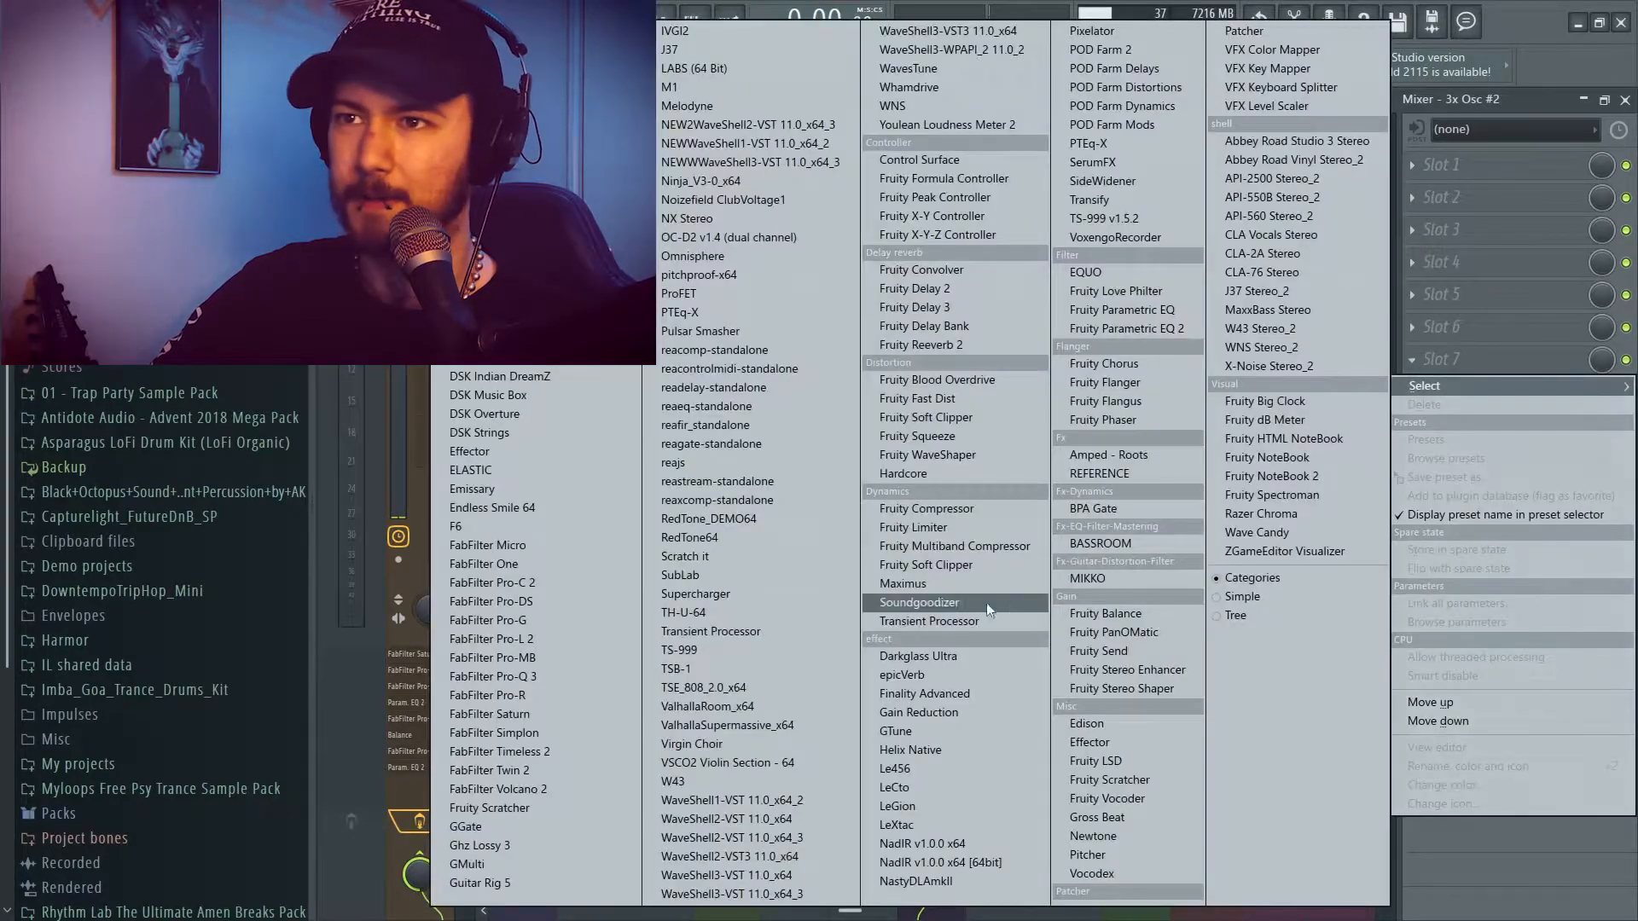
{"action": "left_click", "coordinate": [554, 682]}
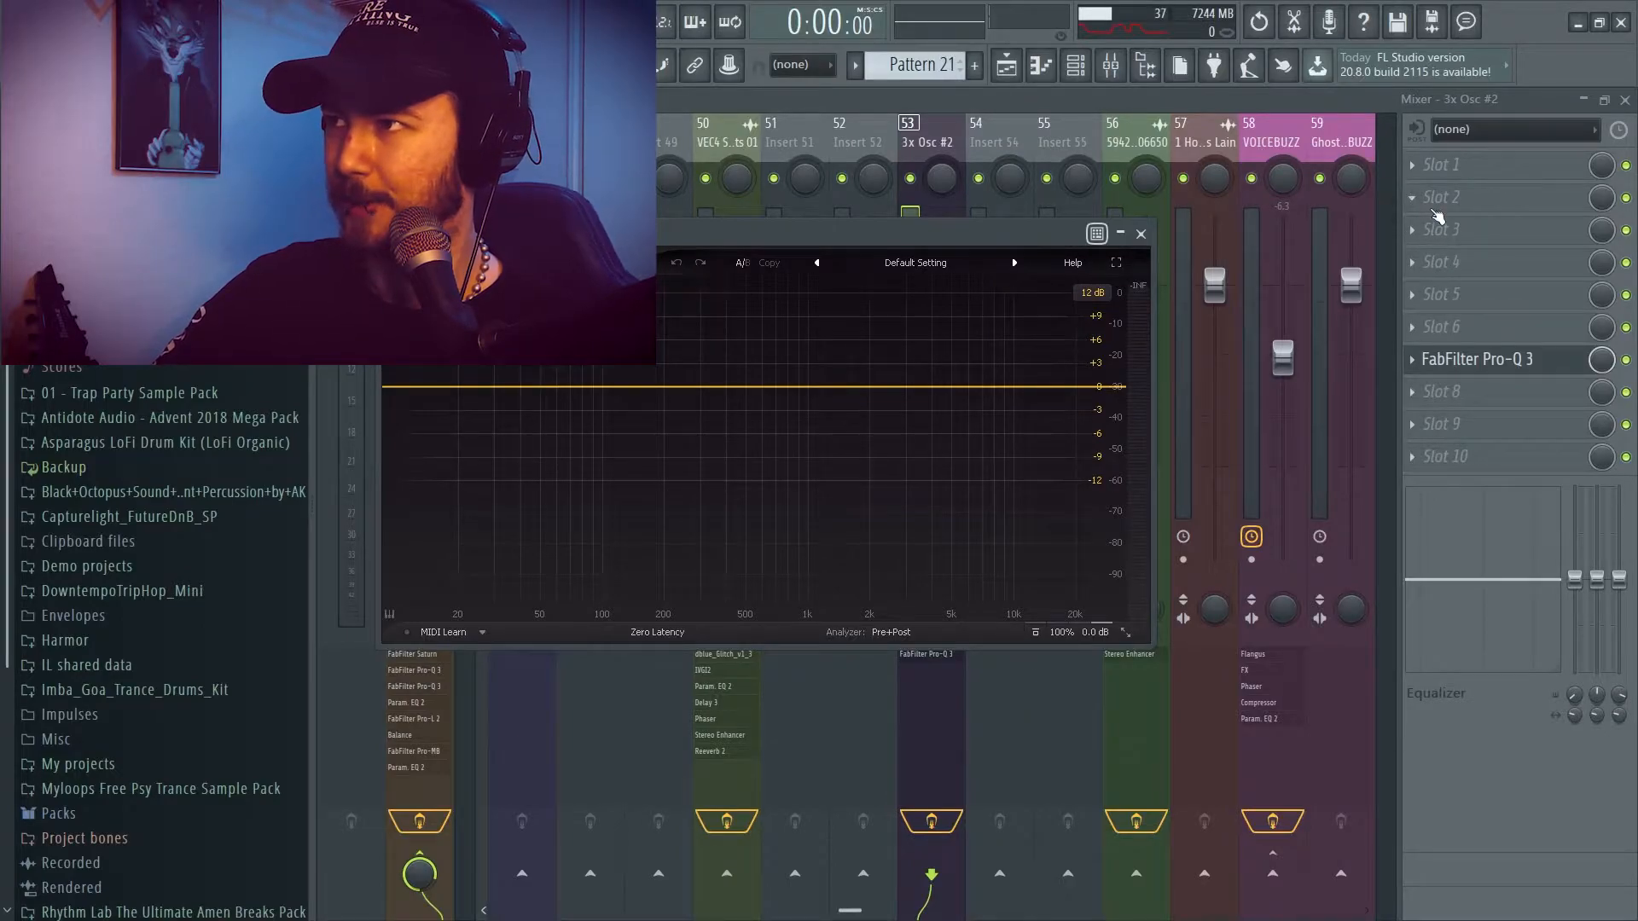
Load NadIR v1.0.0 x64 into effect slot 2 and load ML Sound Lab's BEST IR IN THE WORLD from E:\IRs into its first cabinet
{"action": "left_click", "coordinate": [1425, 197]}
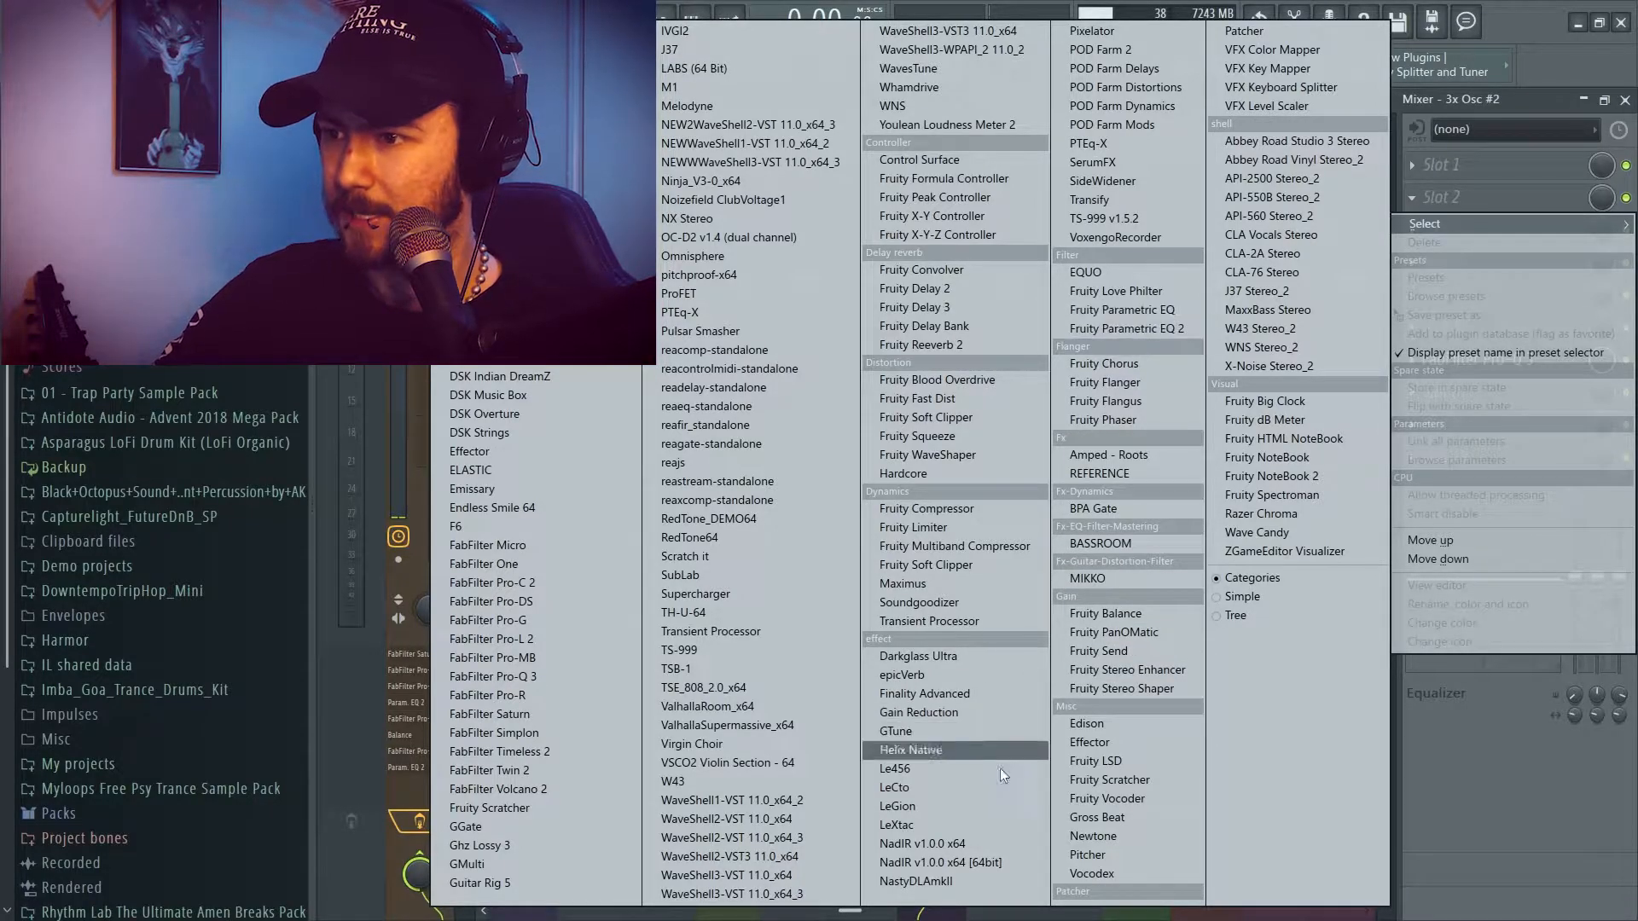
{"action": "left_click", "coordinate": [959, 843]}
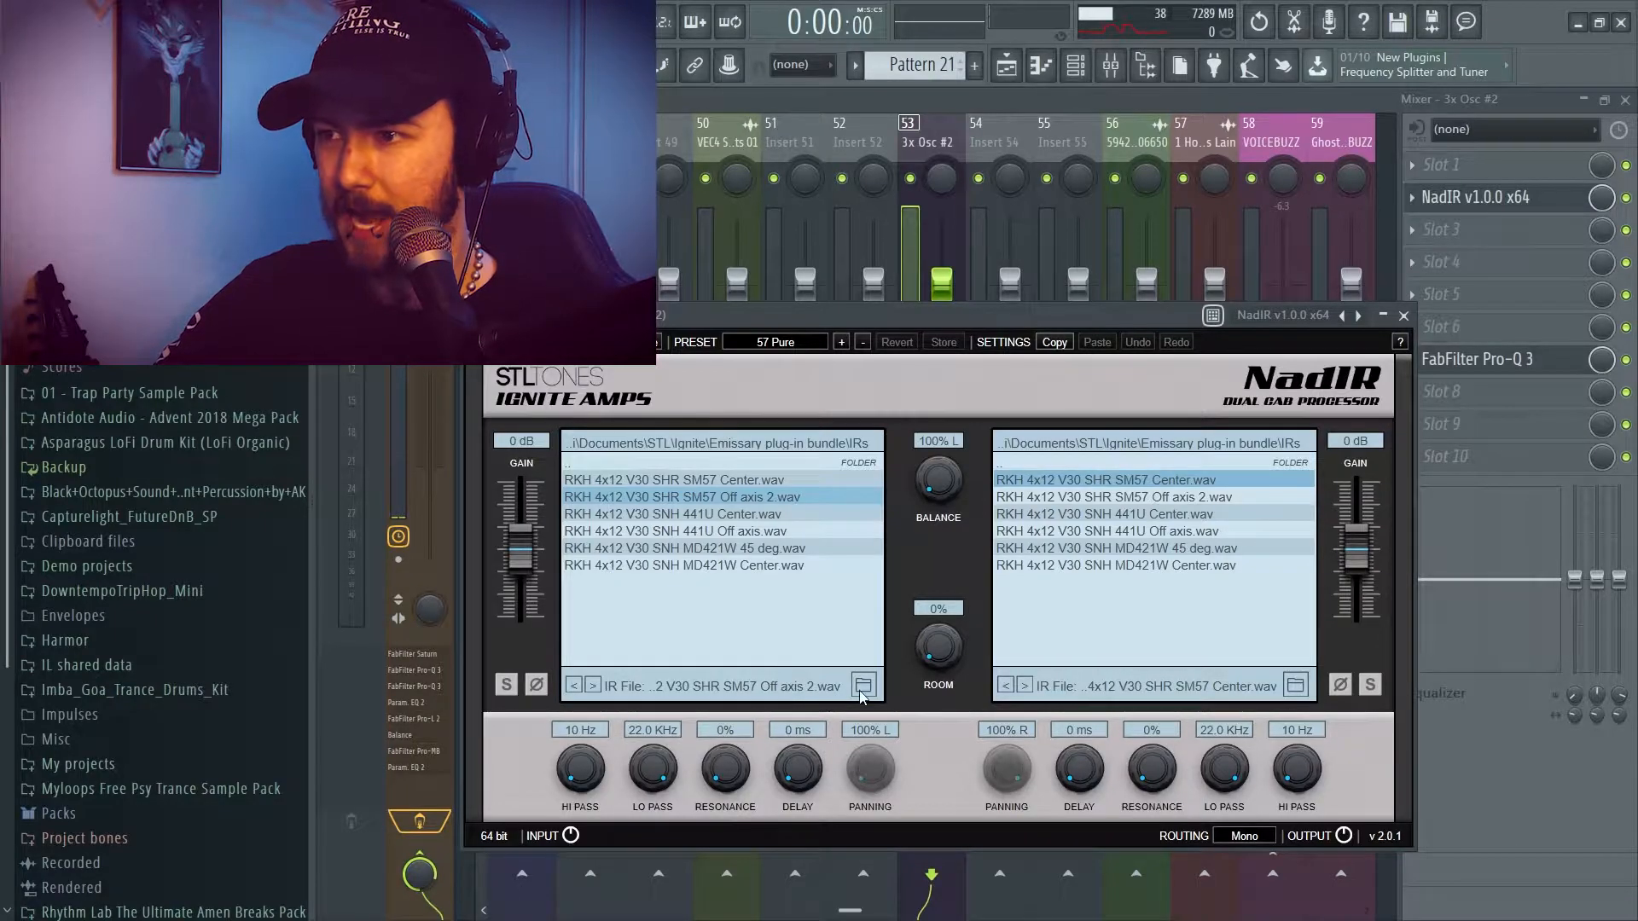
{"action": "left_click", "coordinate": [862, 687]}
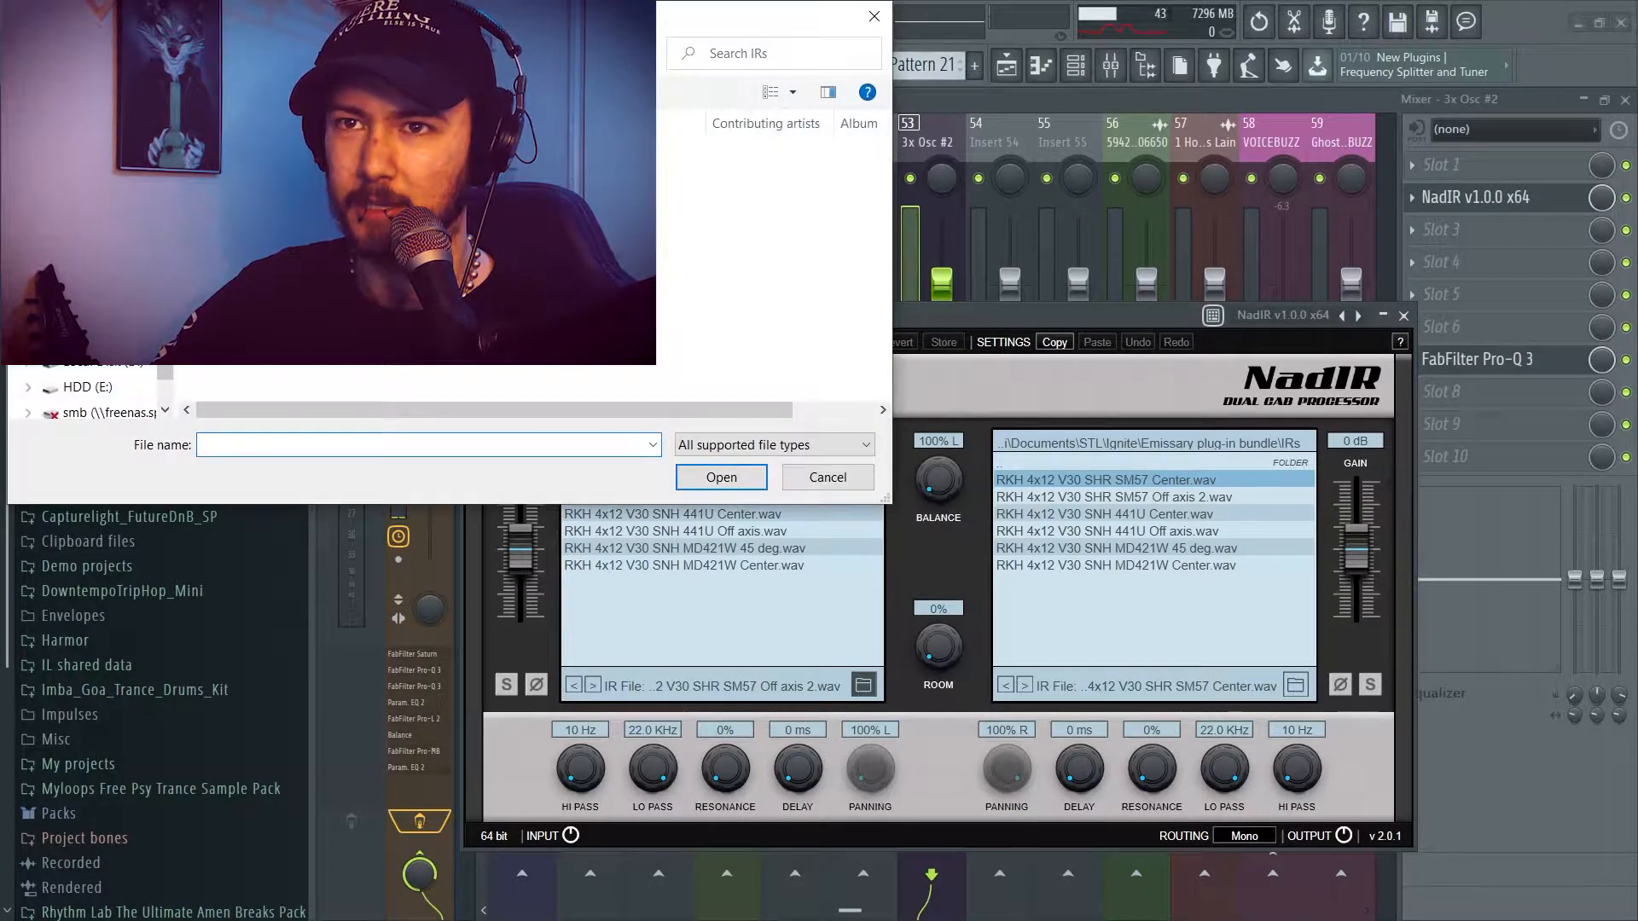
{"action": "left_click", "coordinate": [109, 391]}
{"action": "scroll", "coordinate": [264, 292], "scroll_direction": "down", "scroll_amount": 2}
{"action": "double_click", "coordinate": [265, 293]}
{"action": "scroll", "coordinate": [273, 320], "scroll_direction": "down", "scroll_amount": 3}
{"action": "double_click", "coordinate": [316, 227]}
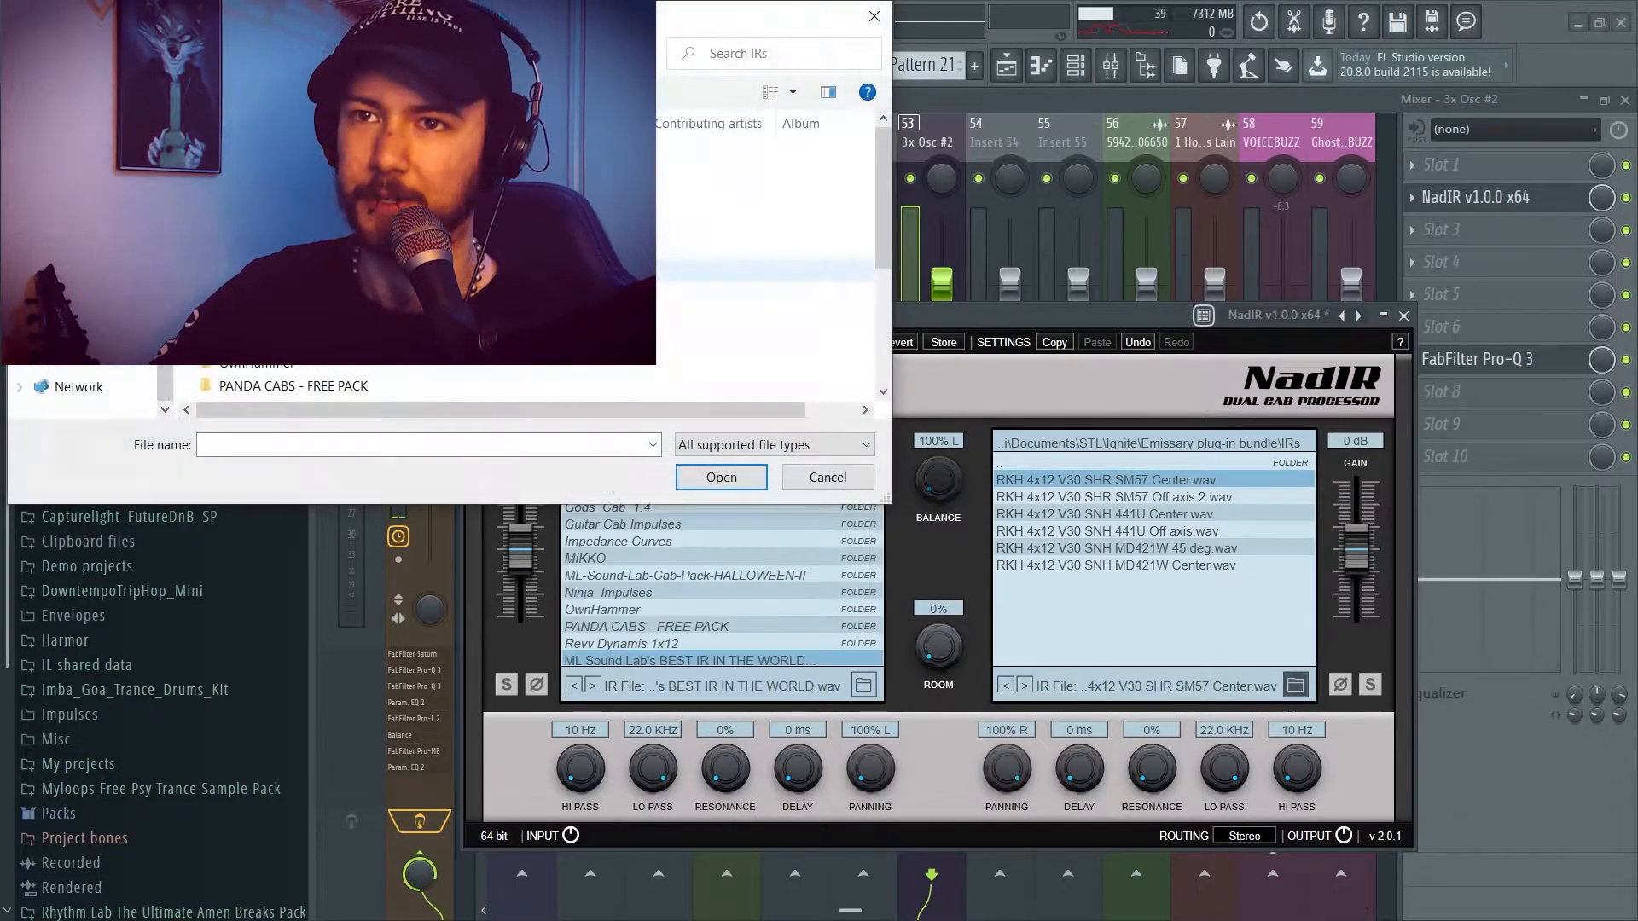
Load ML Sound Lab's BEST IR IN THE WORLD into NadIR's second cabinet, choose Stereo routing and close the plugin
{"action": "scroll", "coordinate": [324, 371], "scroll_direction": "down", "scroll_amount": 1}
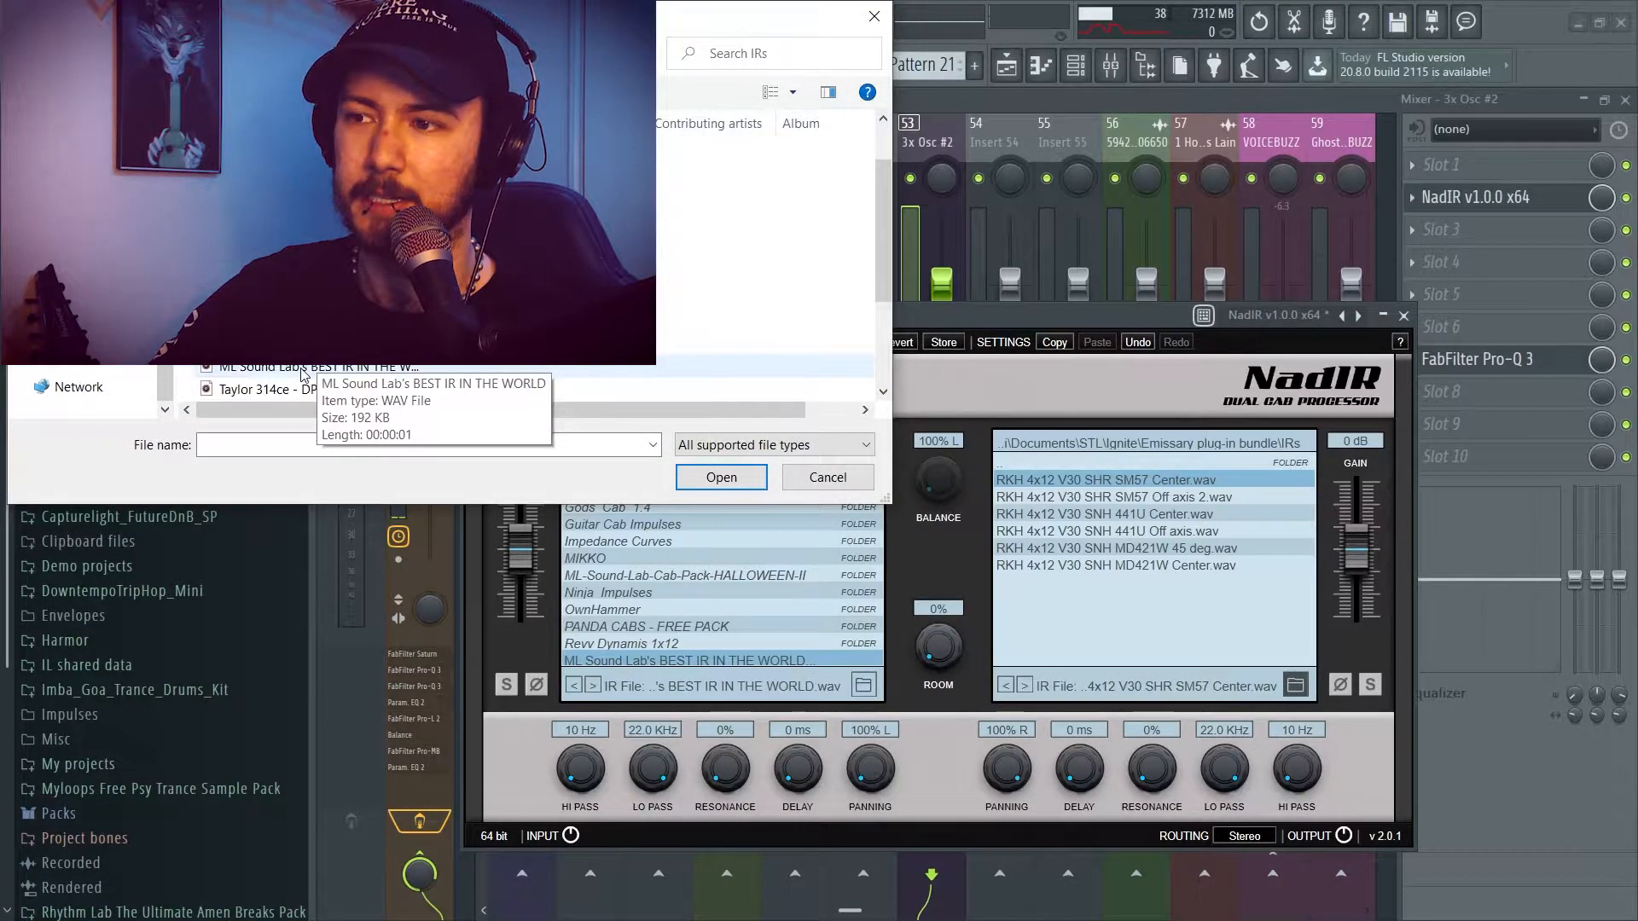
{"action": "double_click", "coordinate": [323, 369]}
{"action": "left_click", "coordinate": [1265, 840]}
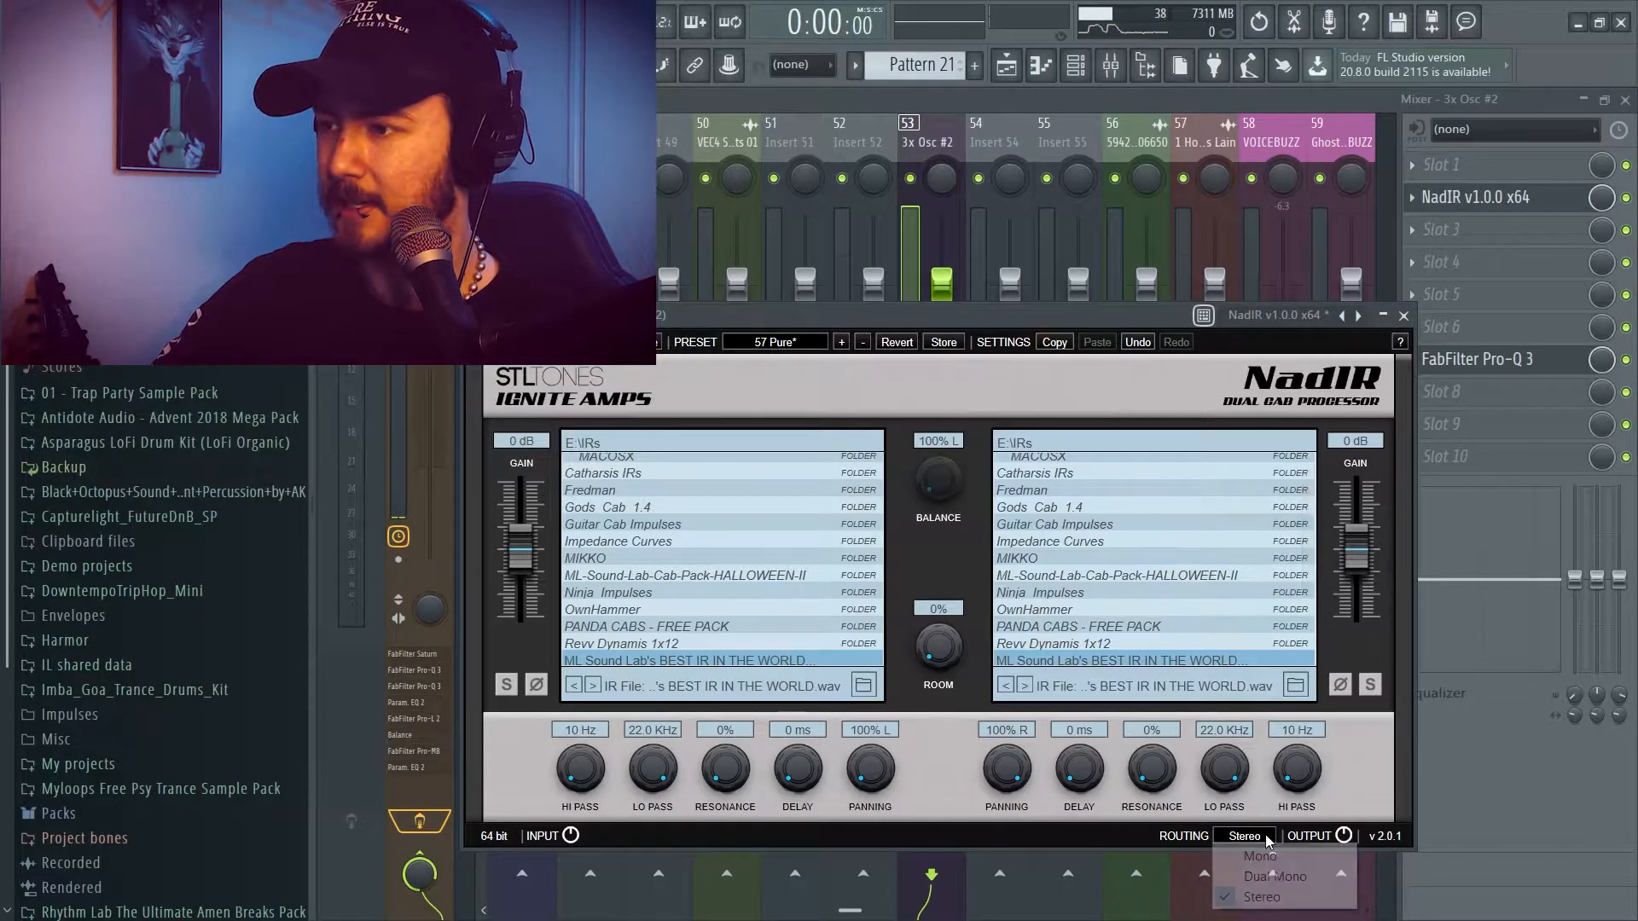
{"action": "left_click", "coordinate": [1253, 897]}
{"action": "left_click", "coordinate": [1404, 316]}
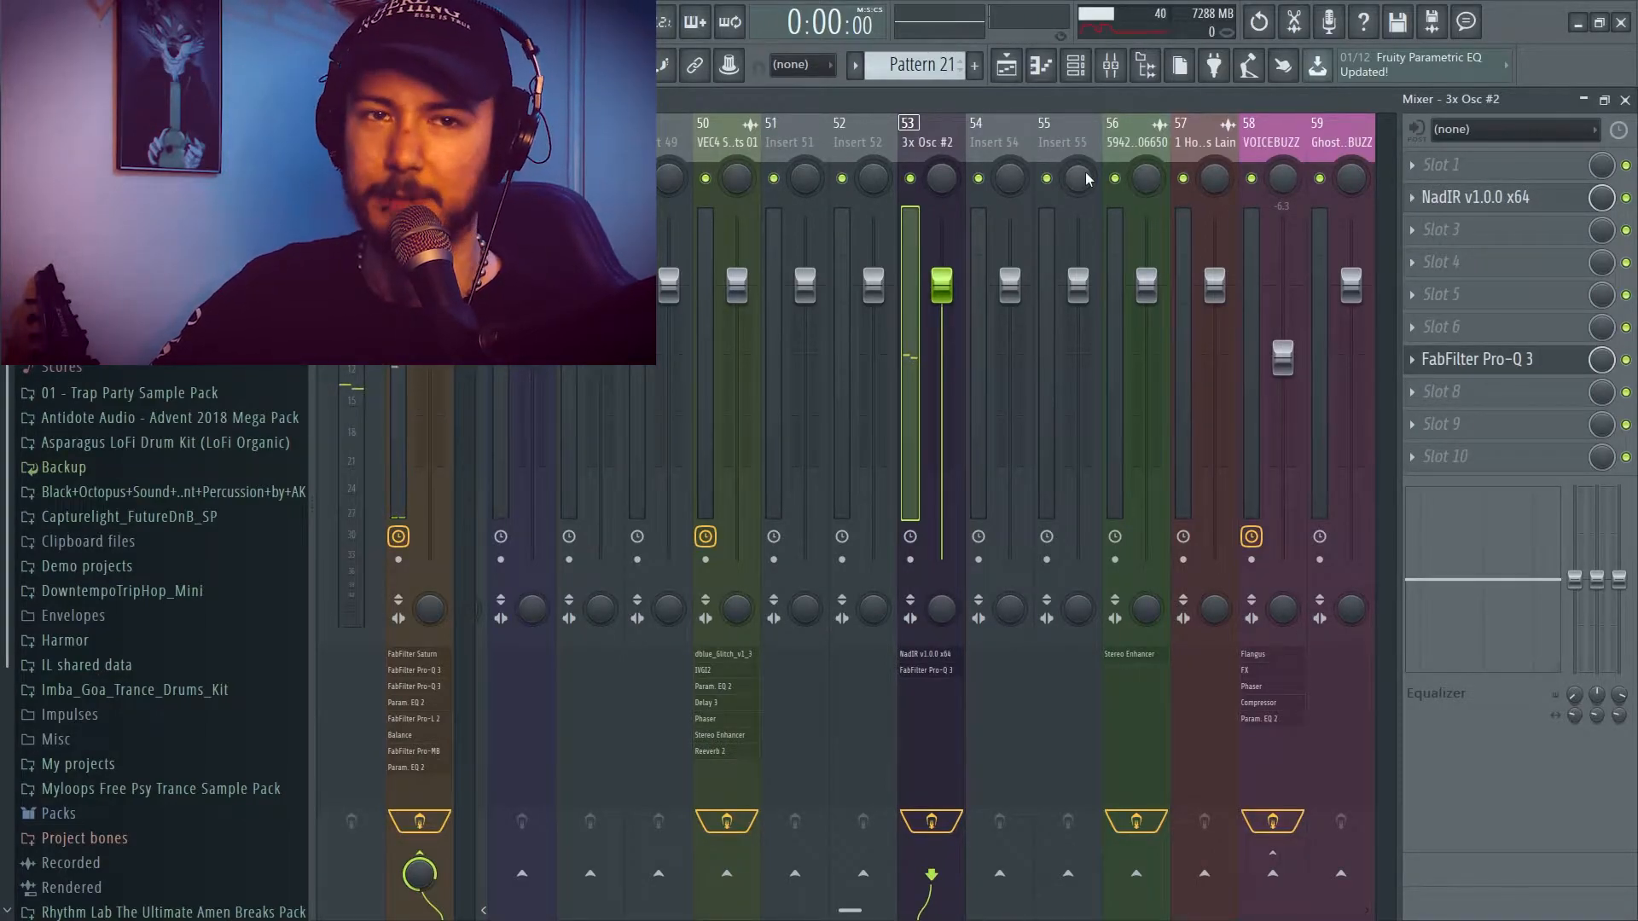
{"action": "left_click", "coordinate": [1529, 207]}
{"action": "left_click", "coordinate": [1529, 206]}
{"action": "left_click", "coordinate": [1493, 204]}
{"action": "left_click", "coordinate": [1493, 205]}
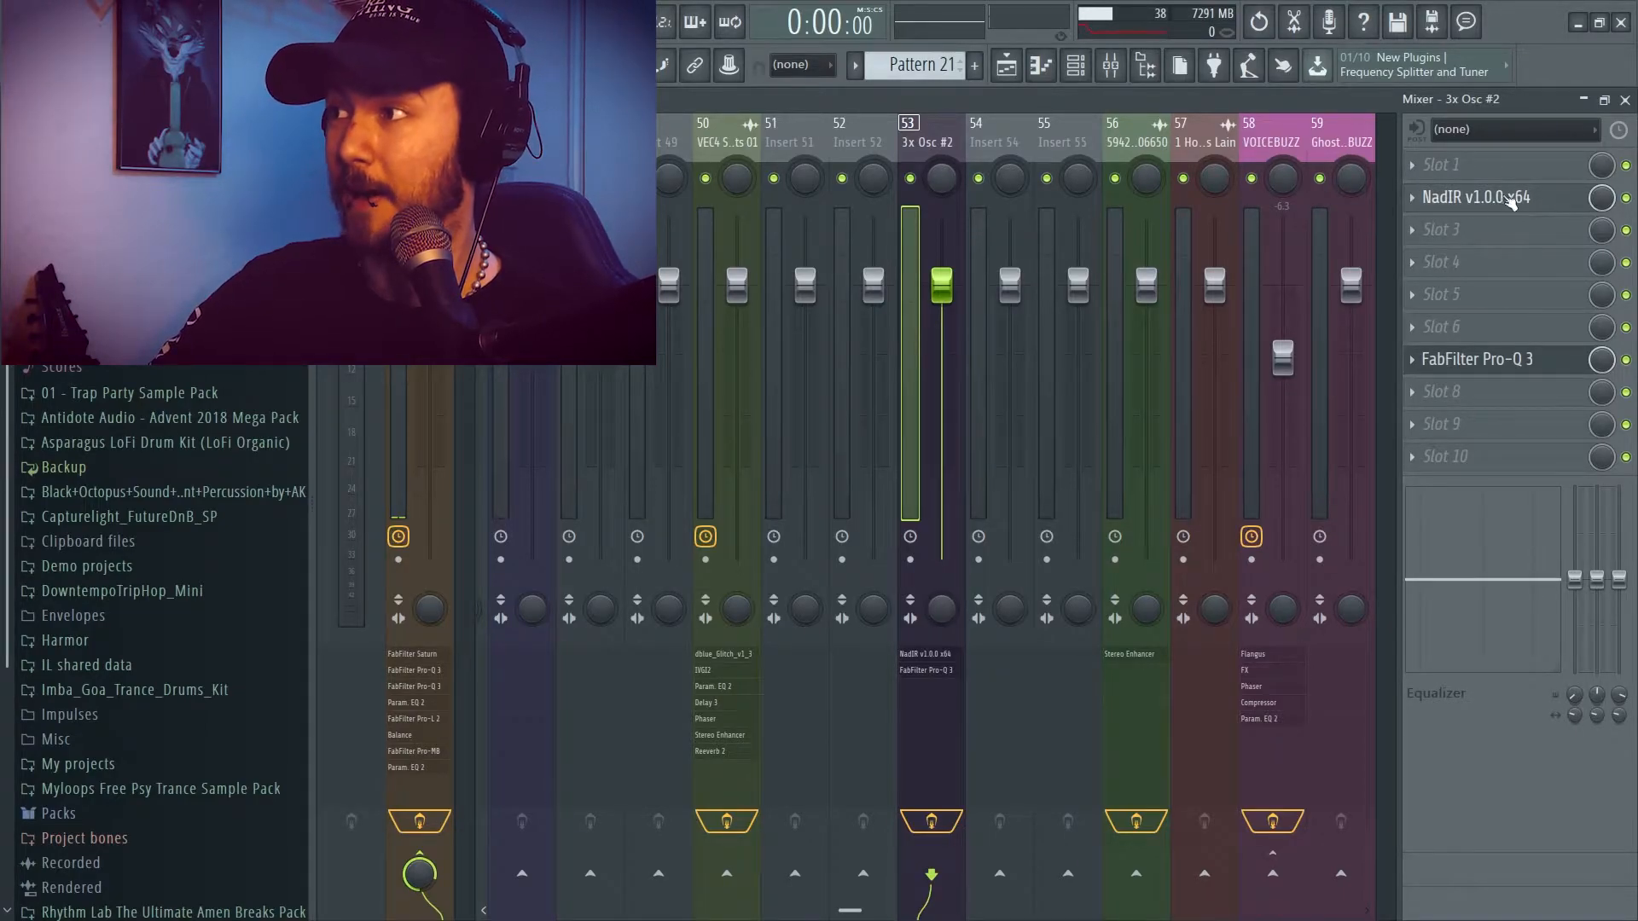
Start EQ Match in FabFilter Pro-Q 3 and play a 3x Osc note to capture the cabinet's input spectrum
{"action": "left_click", "coordinate": [1493, 359]}
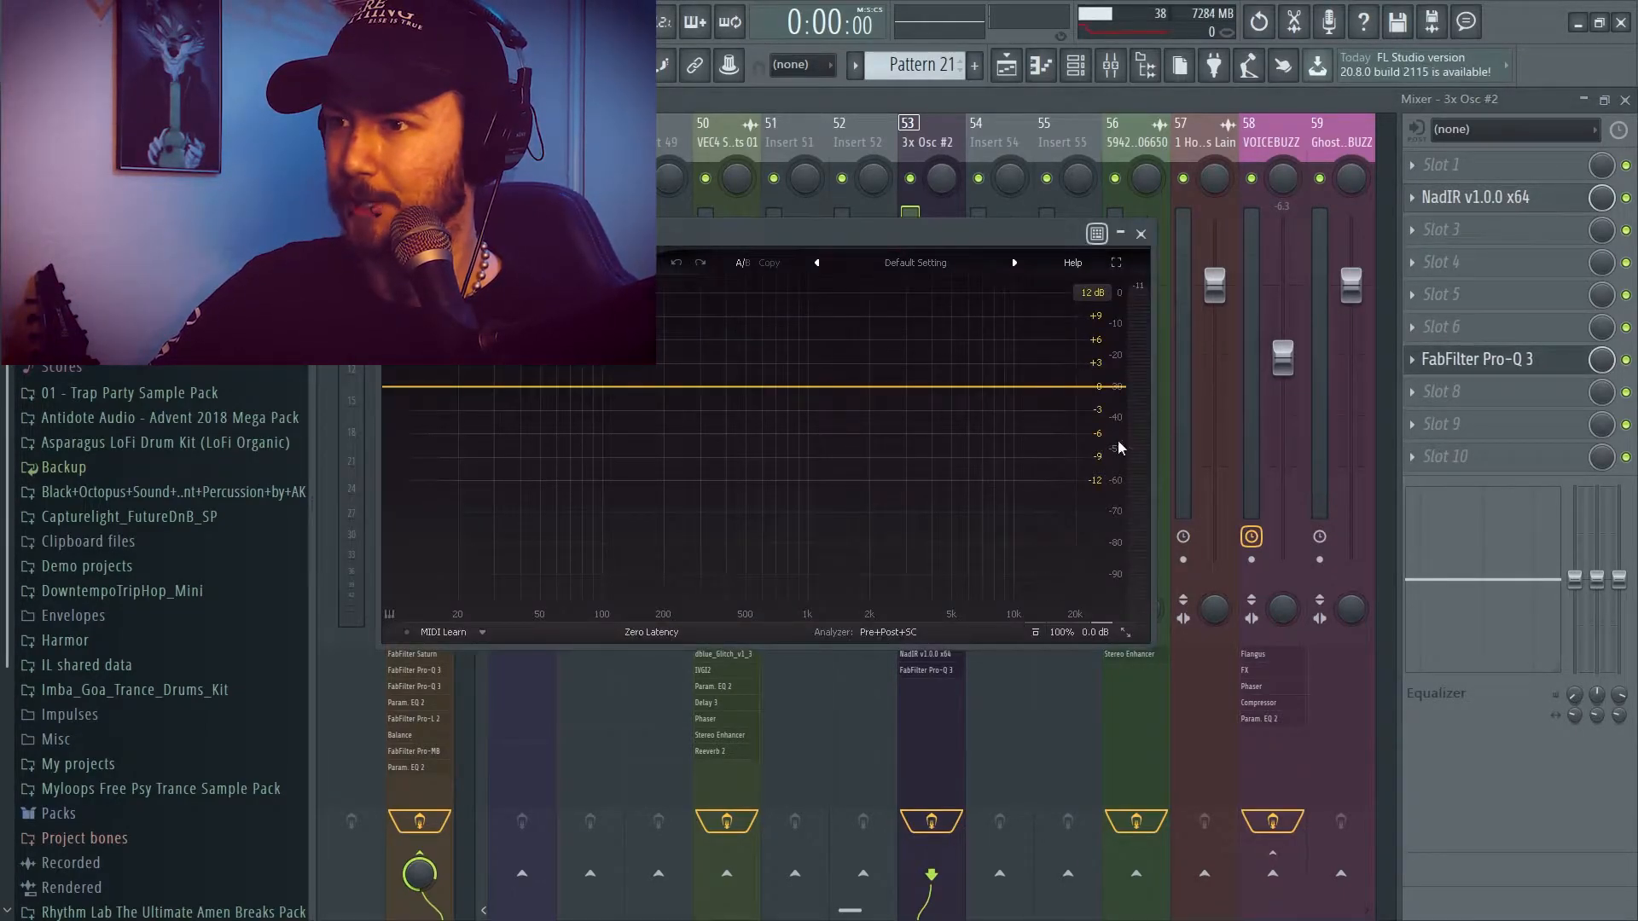
{"action": "left_click", "coordinate": [898, 634]}
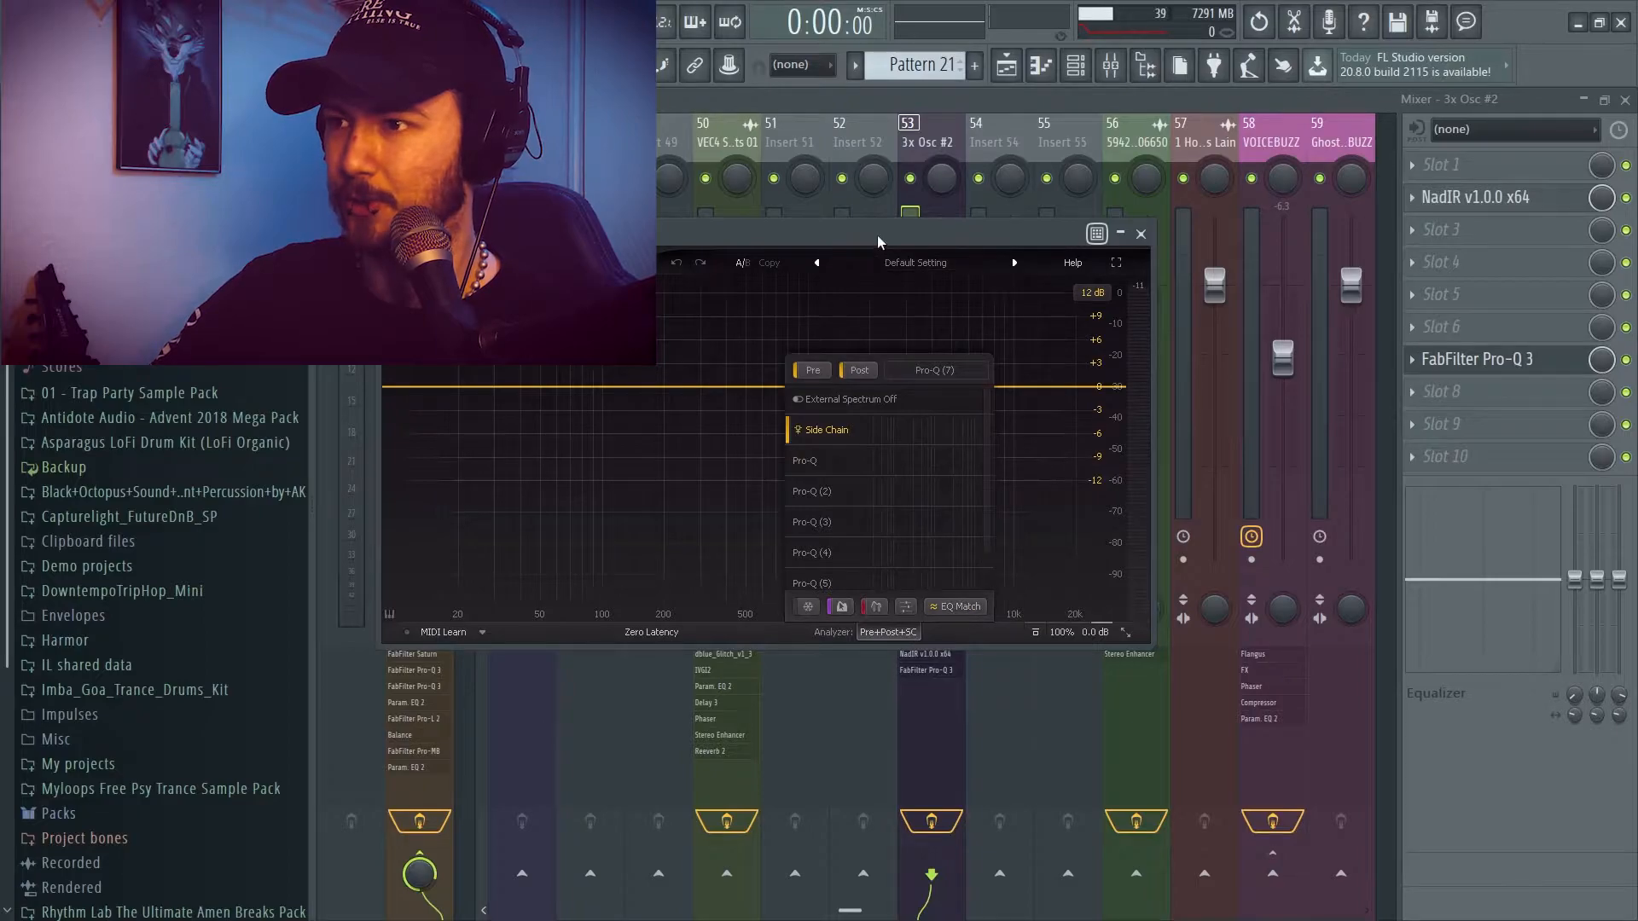
{"action": "left_click", "coordinate": [955, 607]}
{"action": "key", "text": "z"}
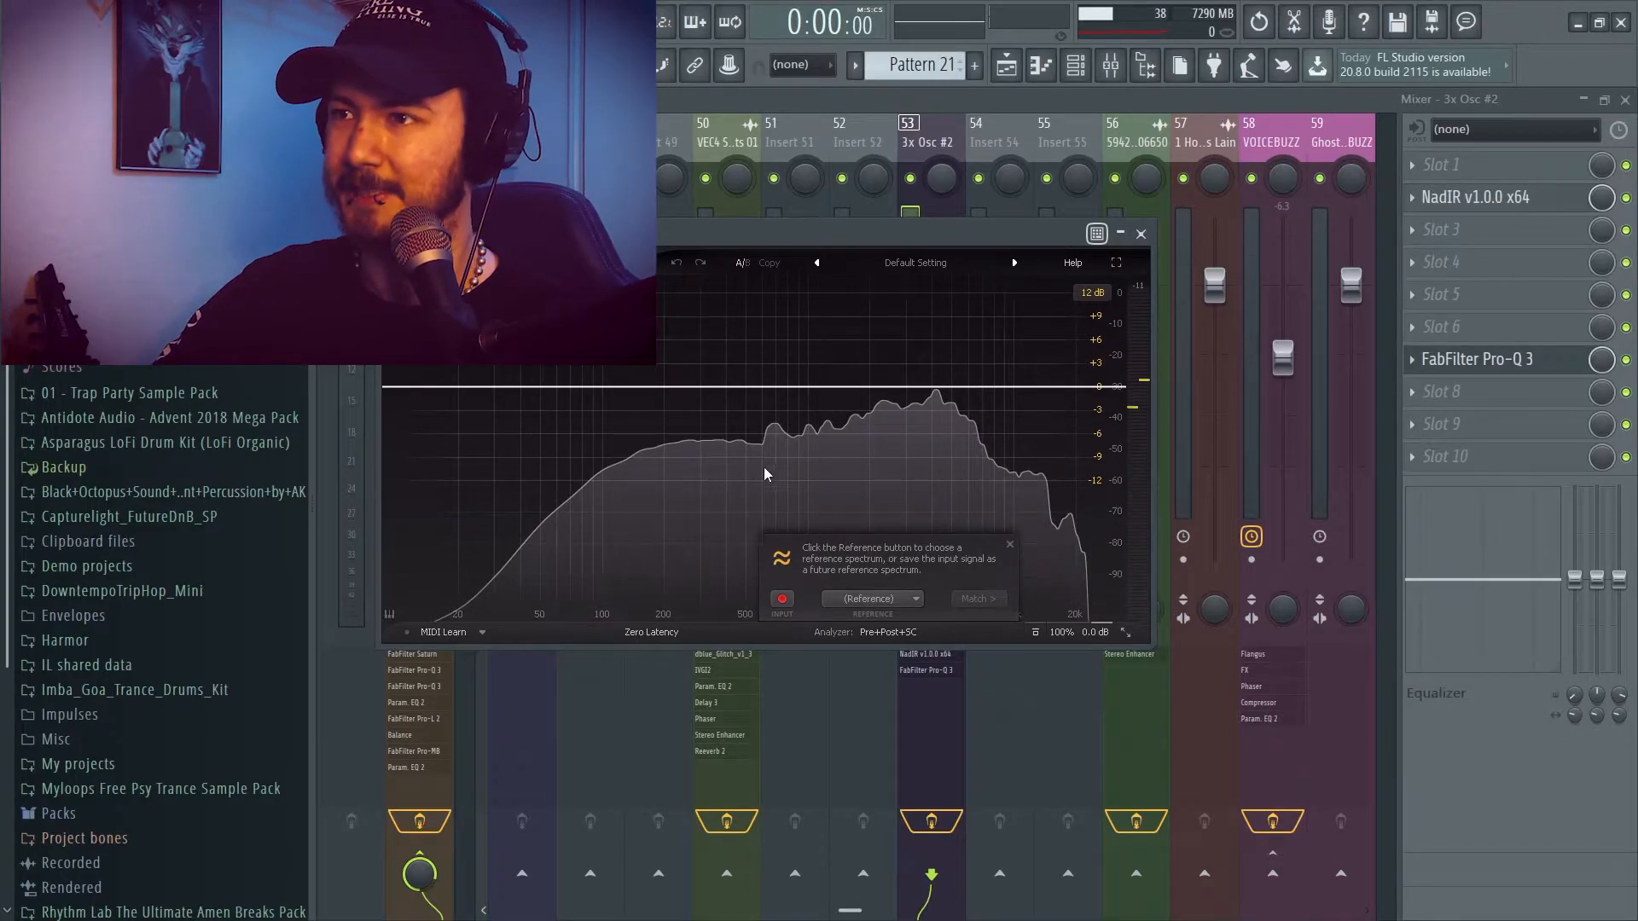
Save the captured input as a reference spectrum named MLCAB
{"action": "left_click", "coordinate": [898, 603]}
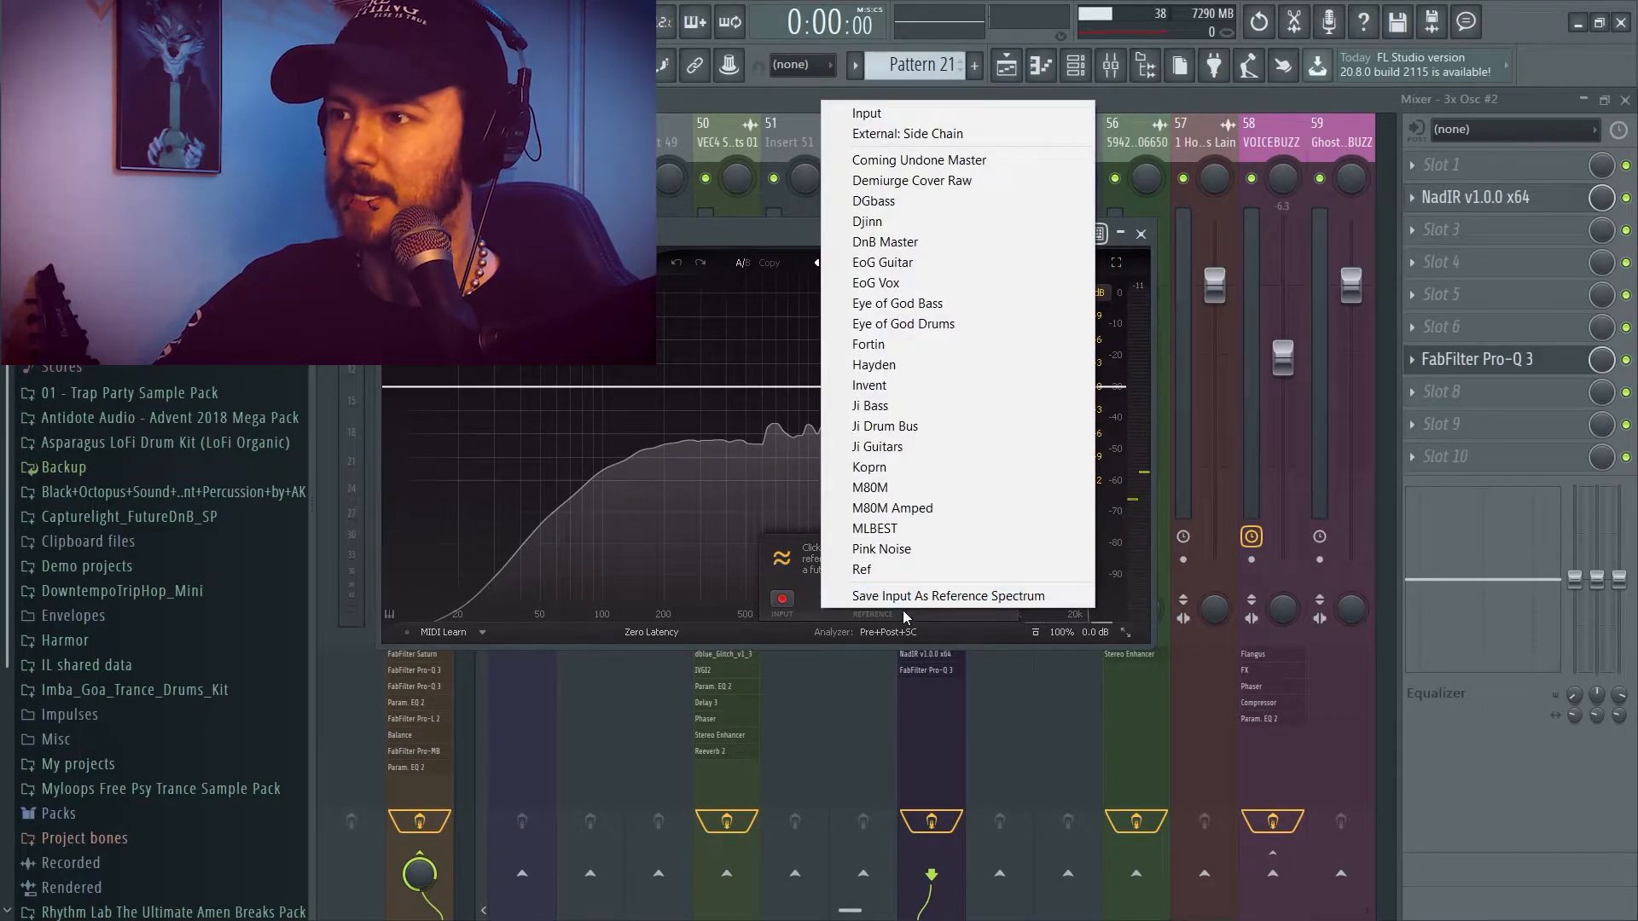
{"action": "left_click", "coordinate": [915, 602]}
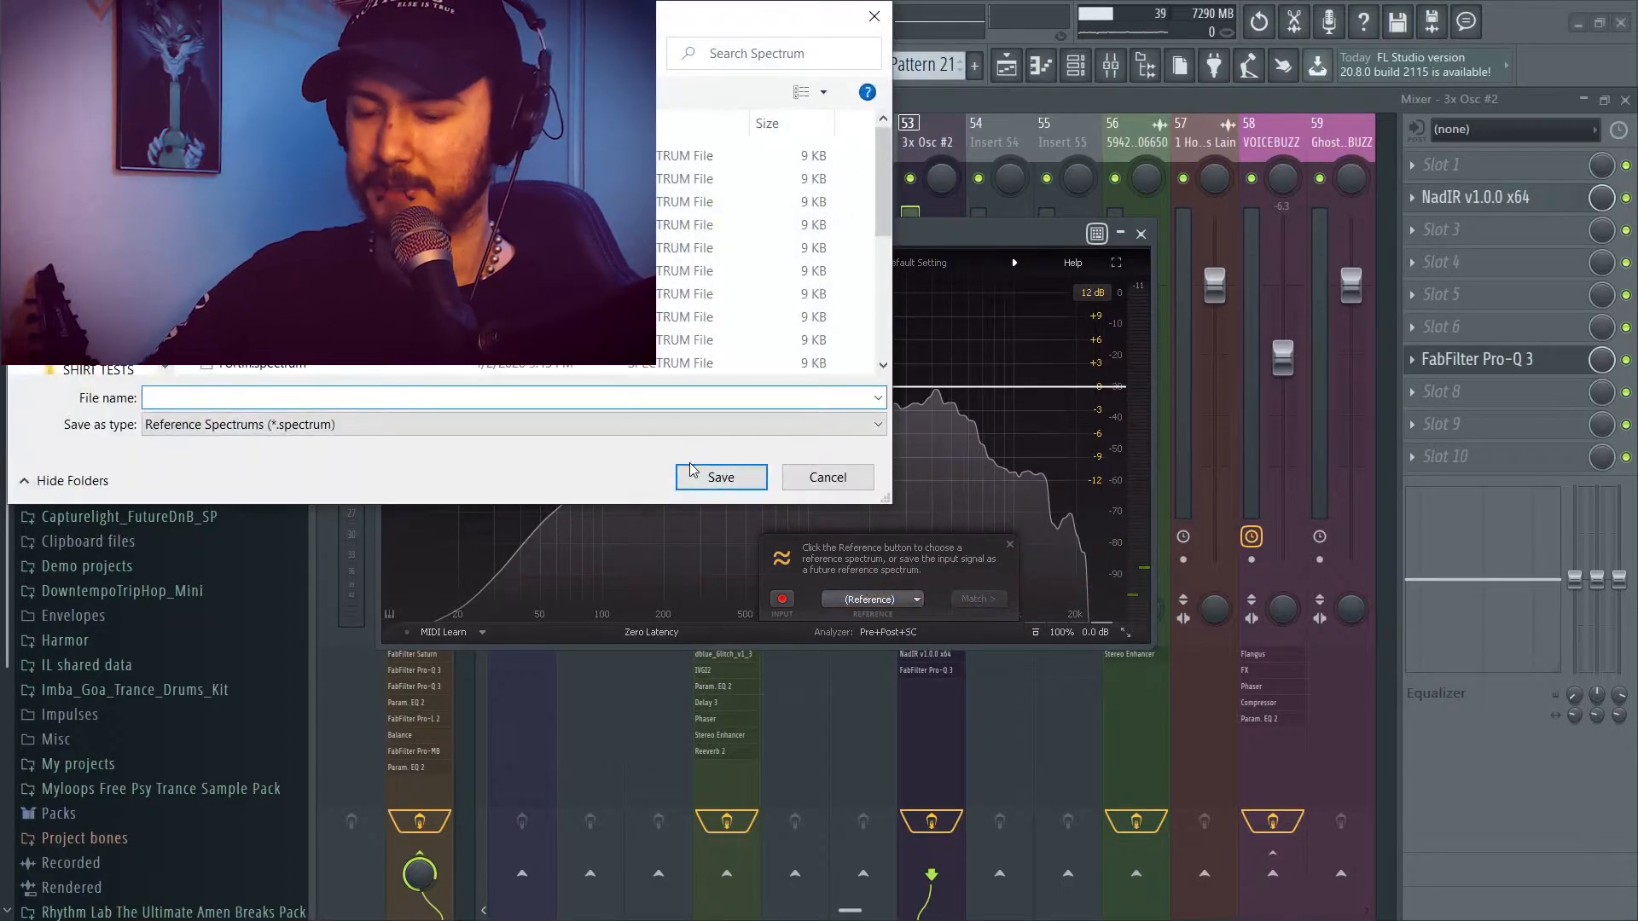
{"action": "type", "text": "MLCAB"}
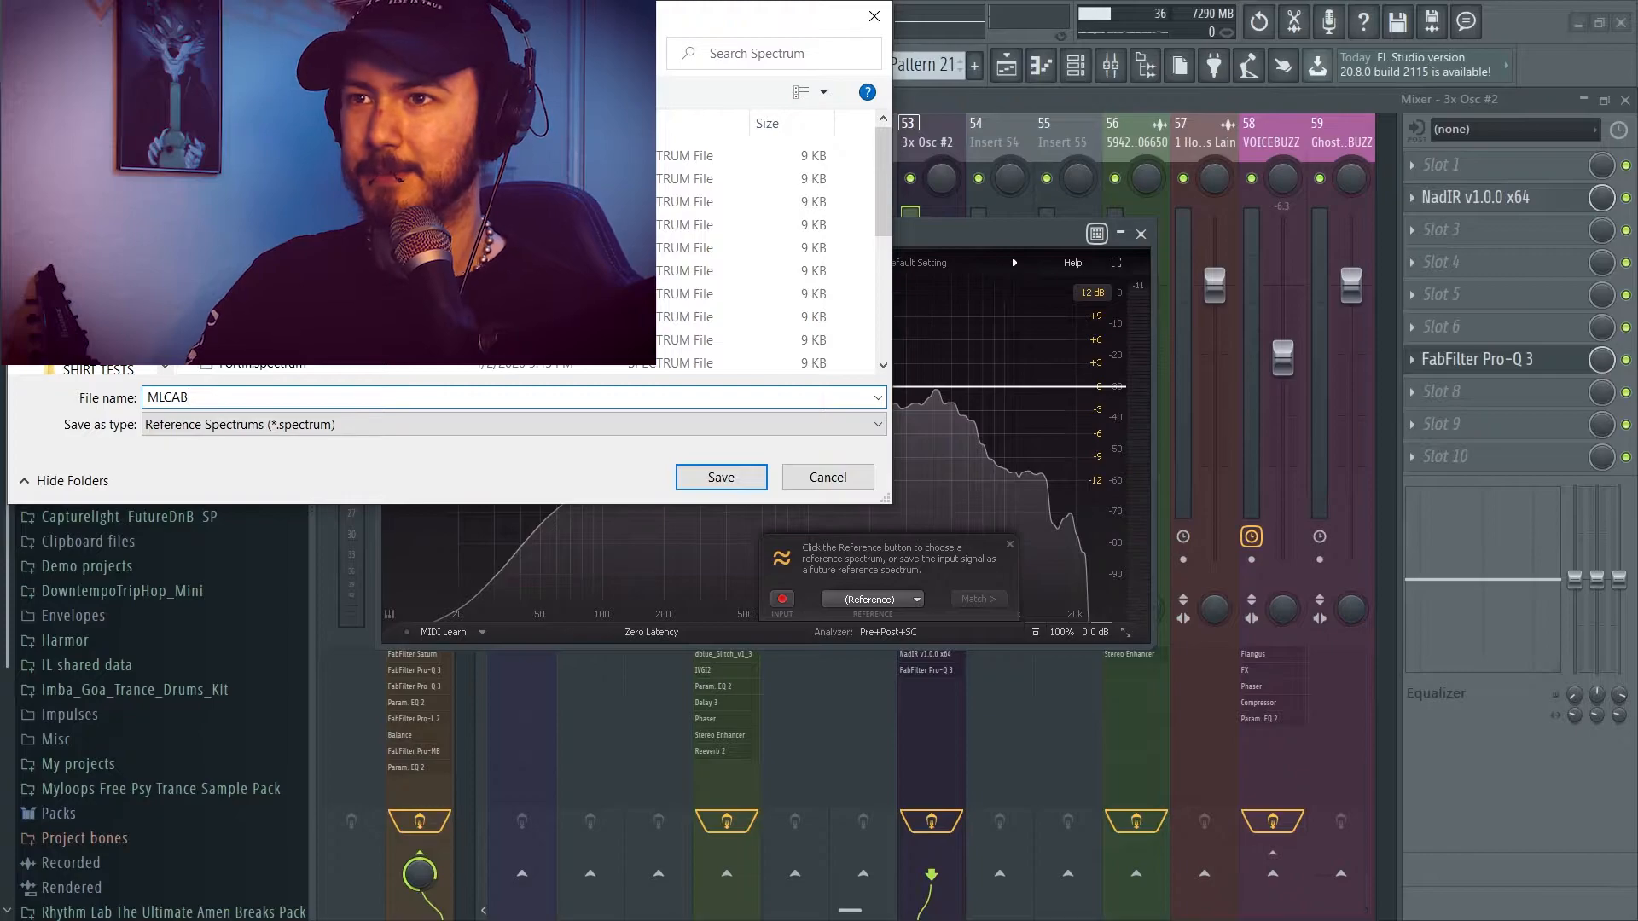
{"action": "left_click", "coordinate": [691, 470]}
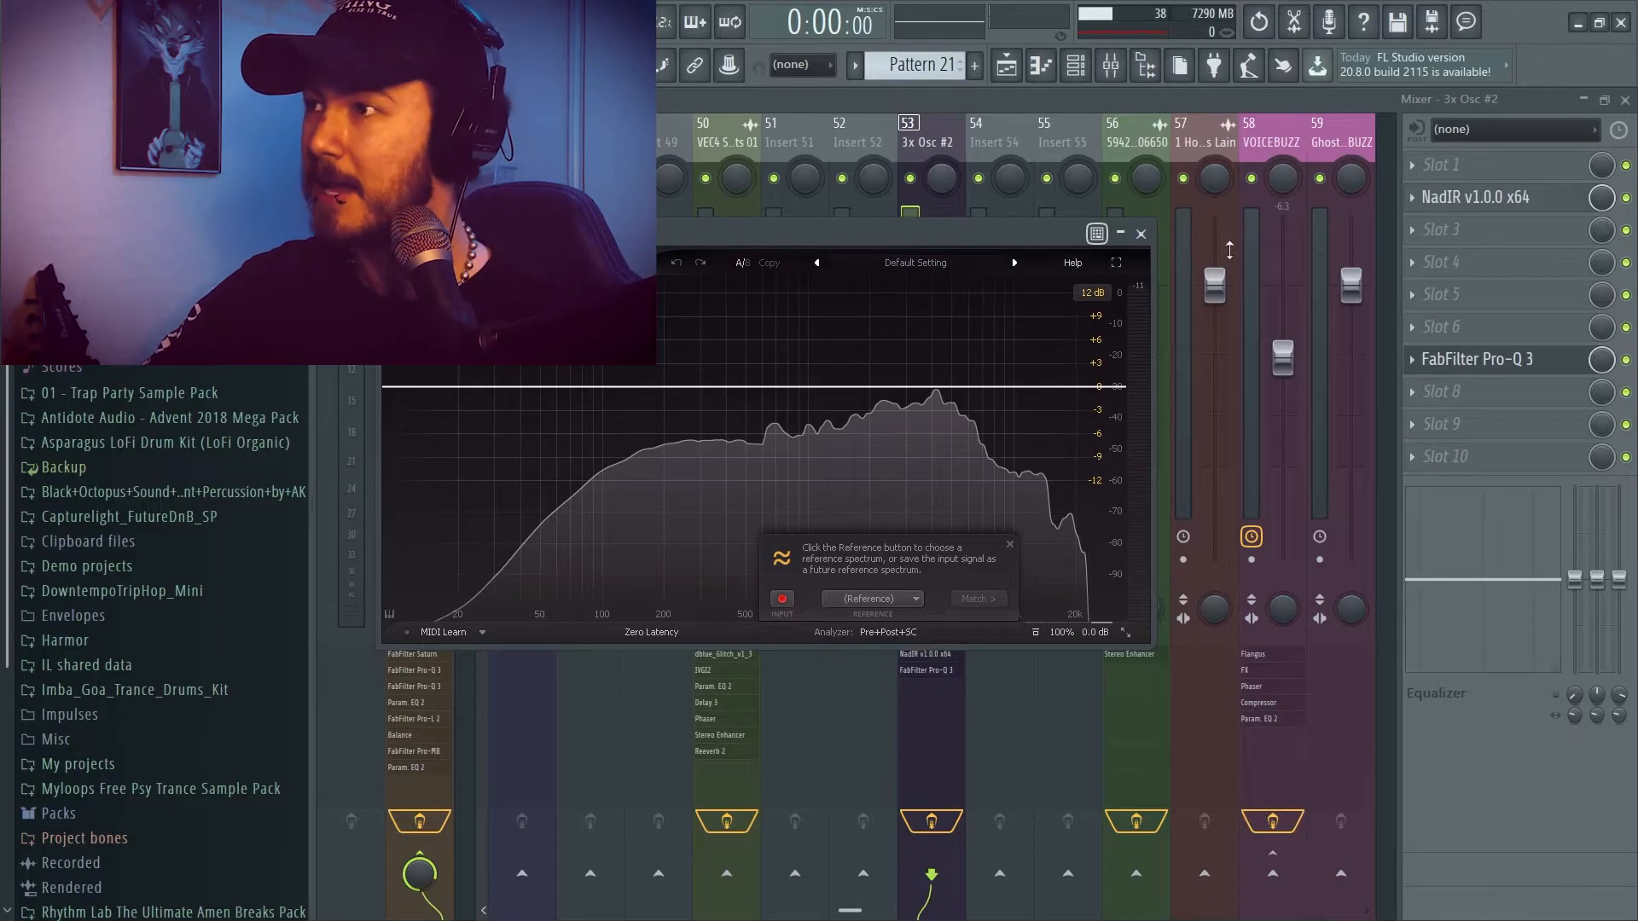
Bypass NadIR on the 3x Osc #2 mixer track and start a new EQ Match in its FabFilter Pro-Q 3
{"action": "left_click", "coordinate": [1627, 198]}
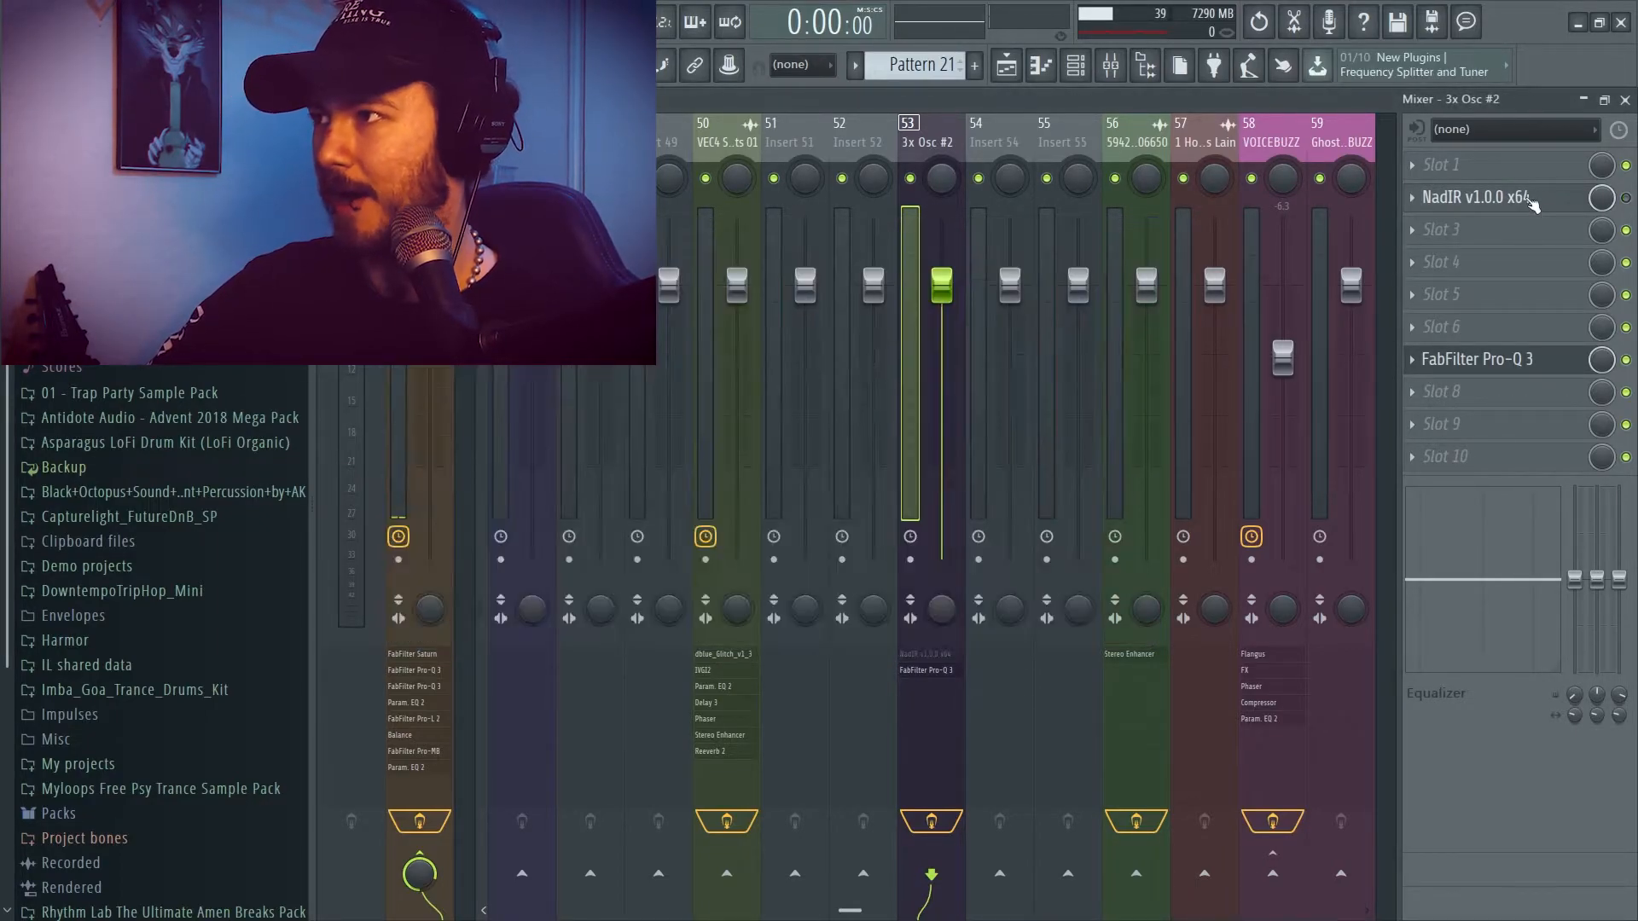
{"action": "left_click", "coordinate": [1515, 370]}
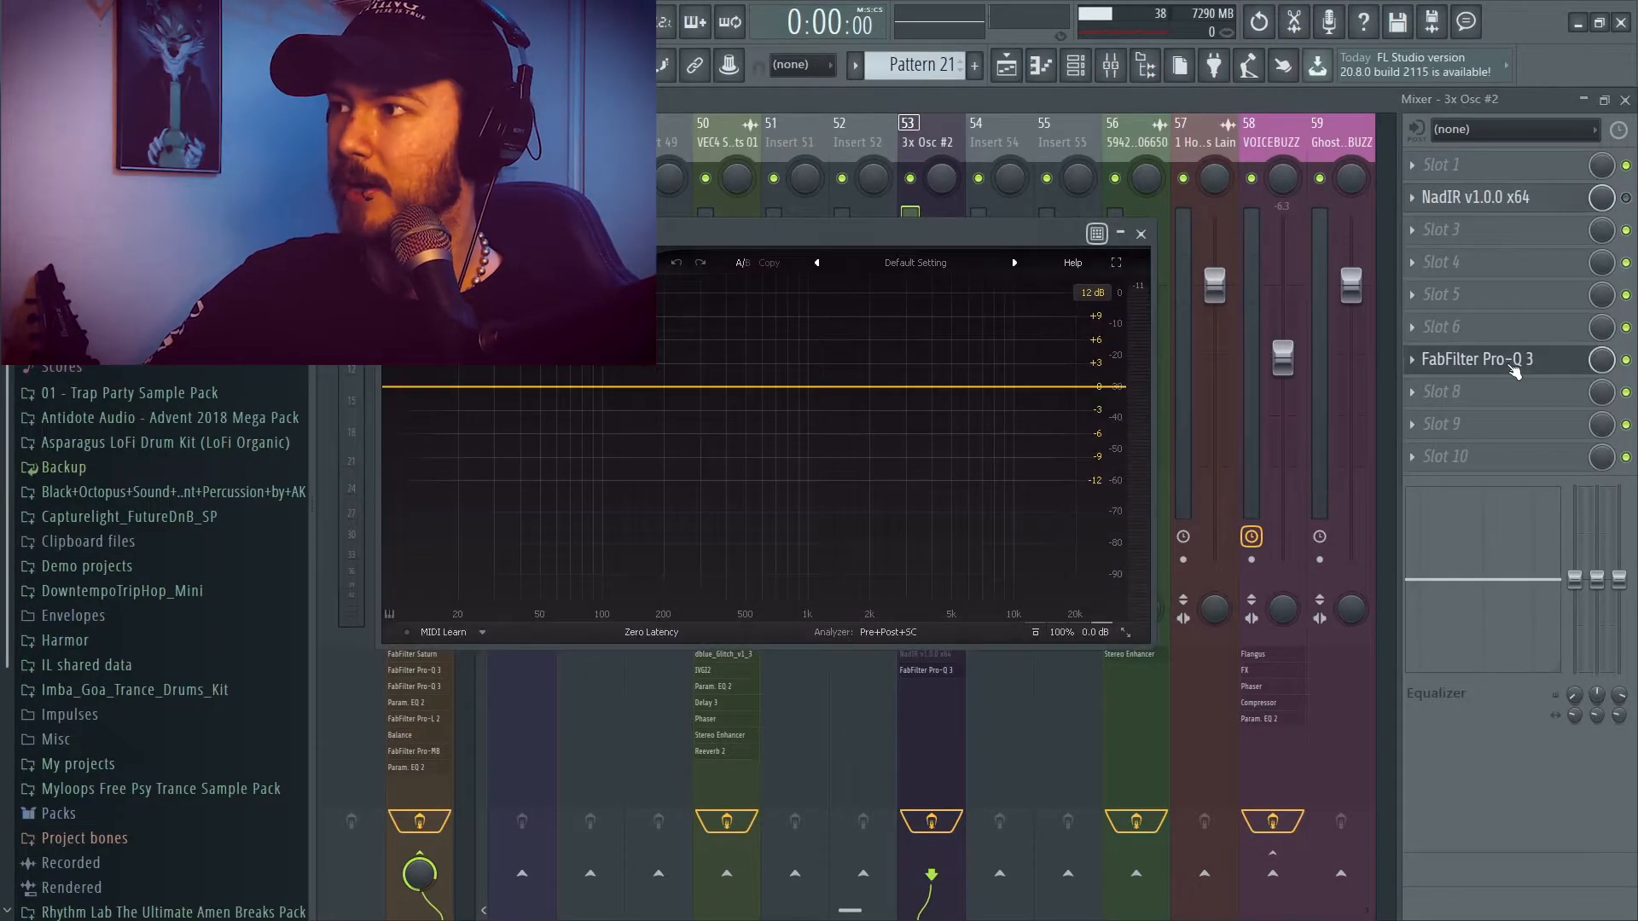
{"action": "left_click", "coordinate": [887, 633]}
{"action": "left_click", "coordinate": [957, 606]}
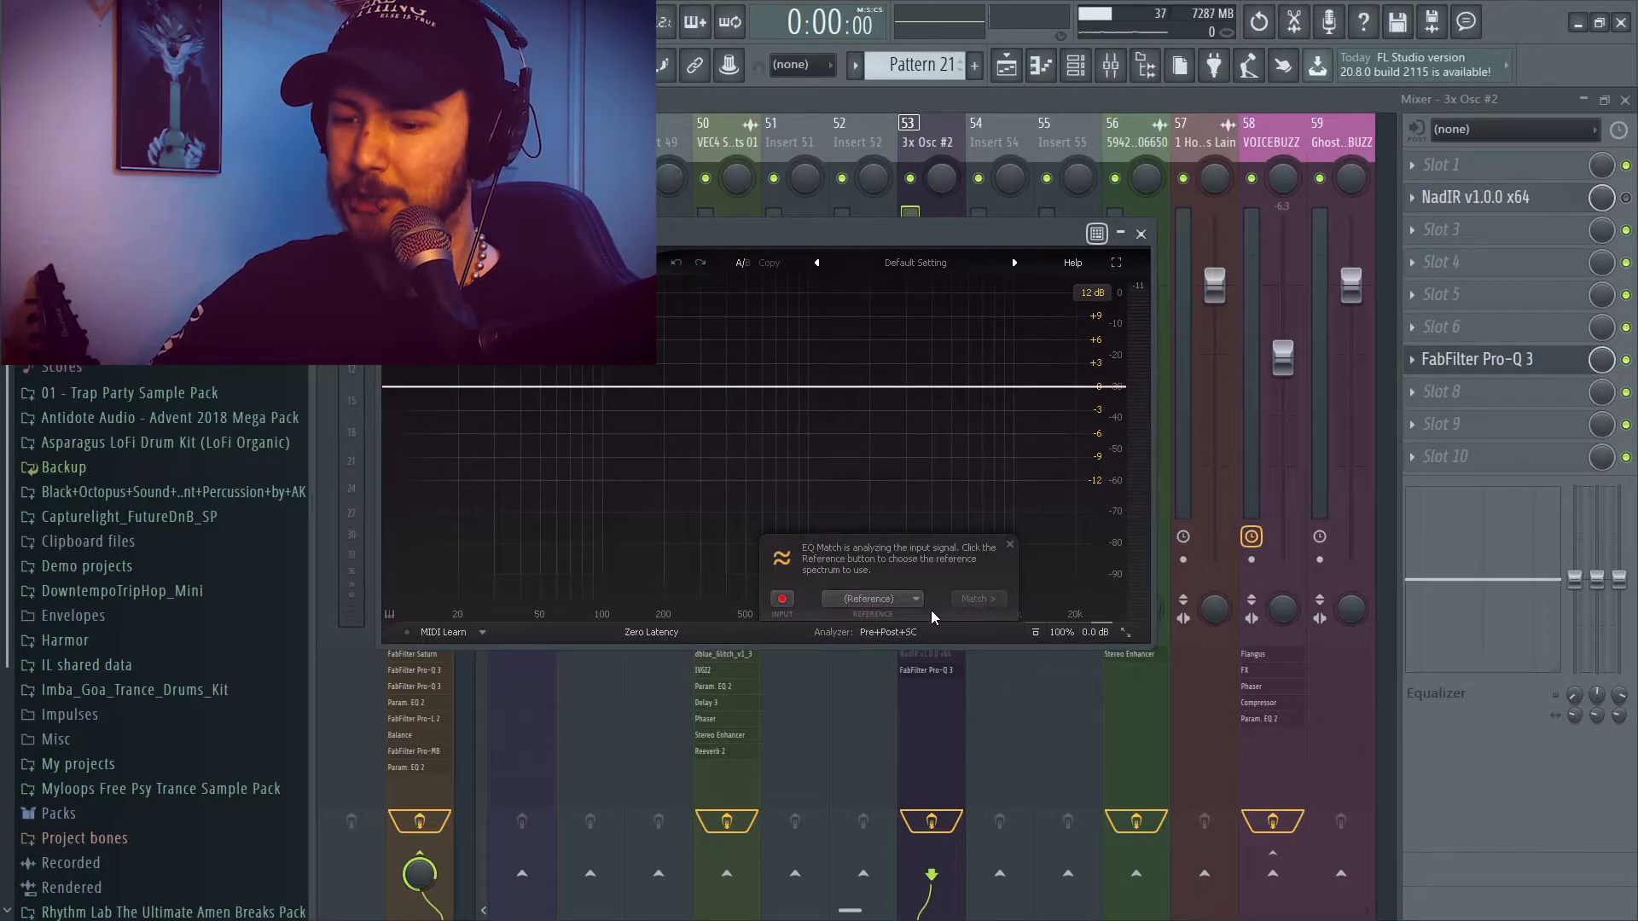
Choose MLCAB as the EQ Match reference and play a 3x Osc note to analyze the unfiltered noise
{"action": "left_click", "coordinate": [899, 604]}
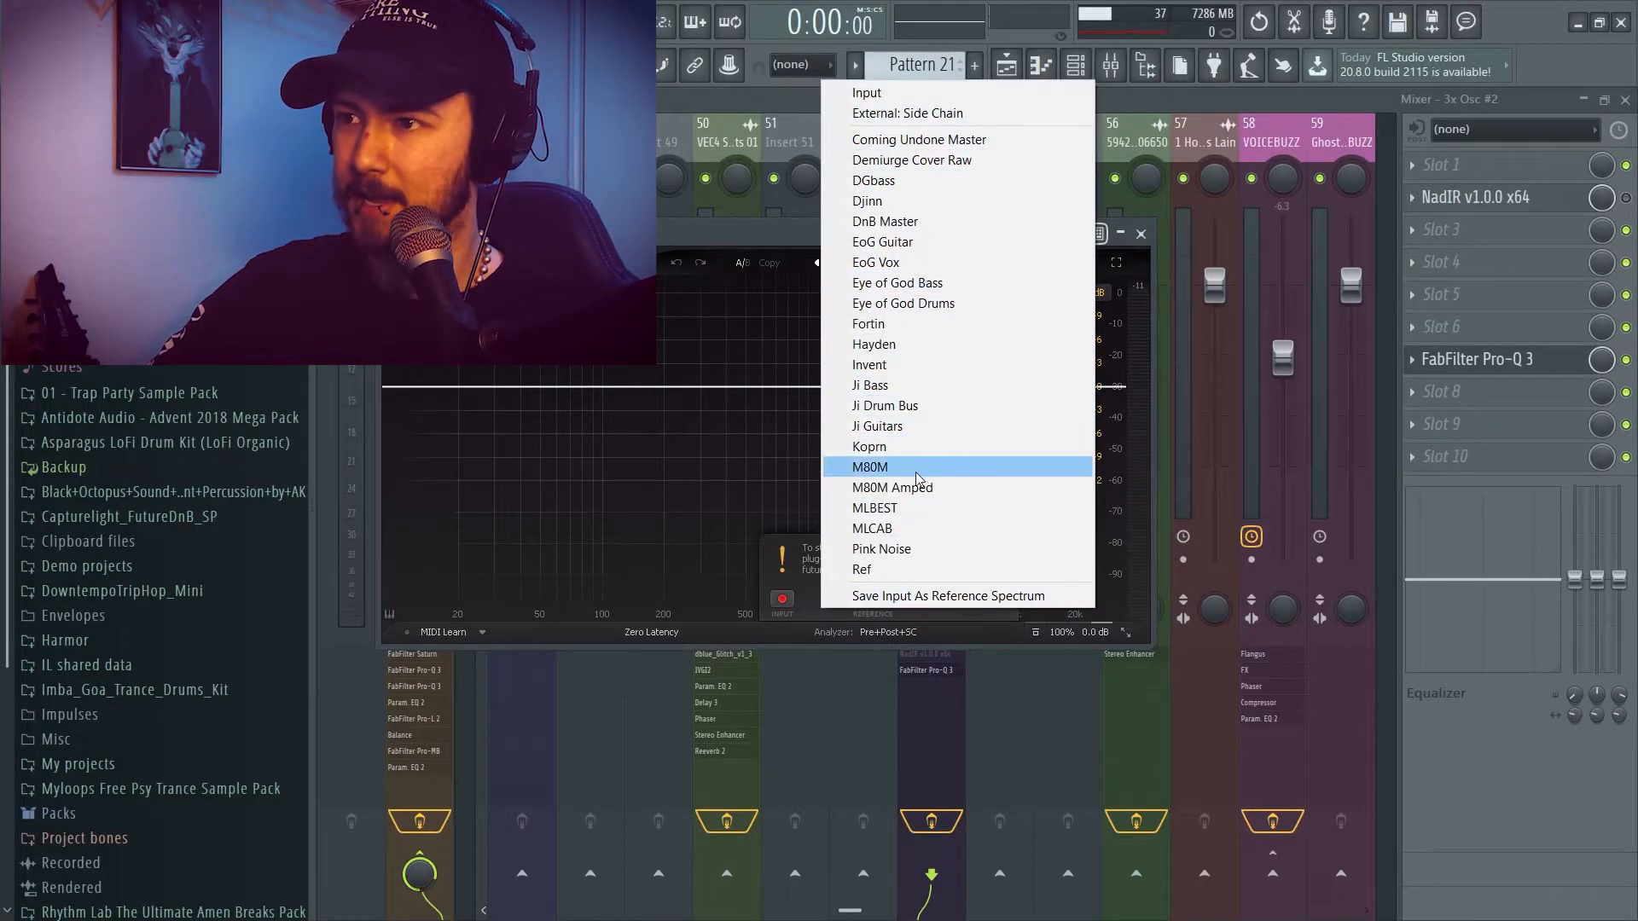
{"action": "left_click", "coordinate": [917, 530]}
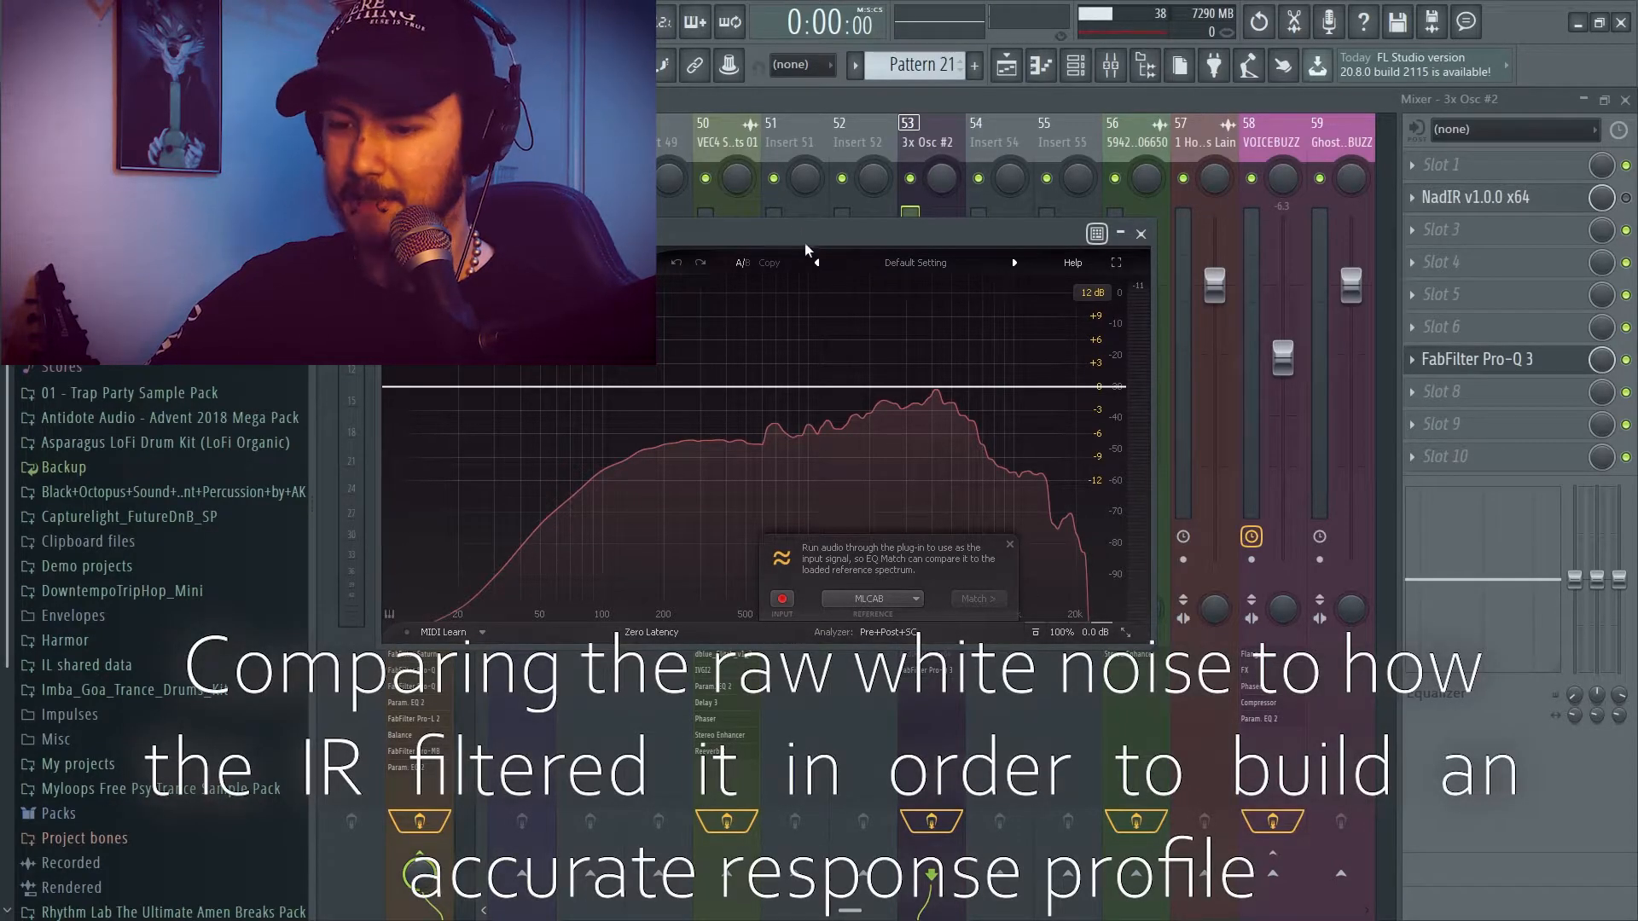
{"action": "key", "text": "z"}
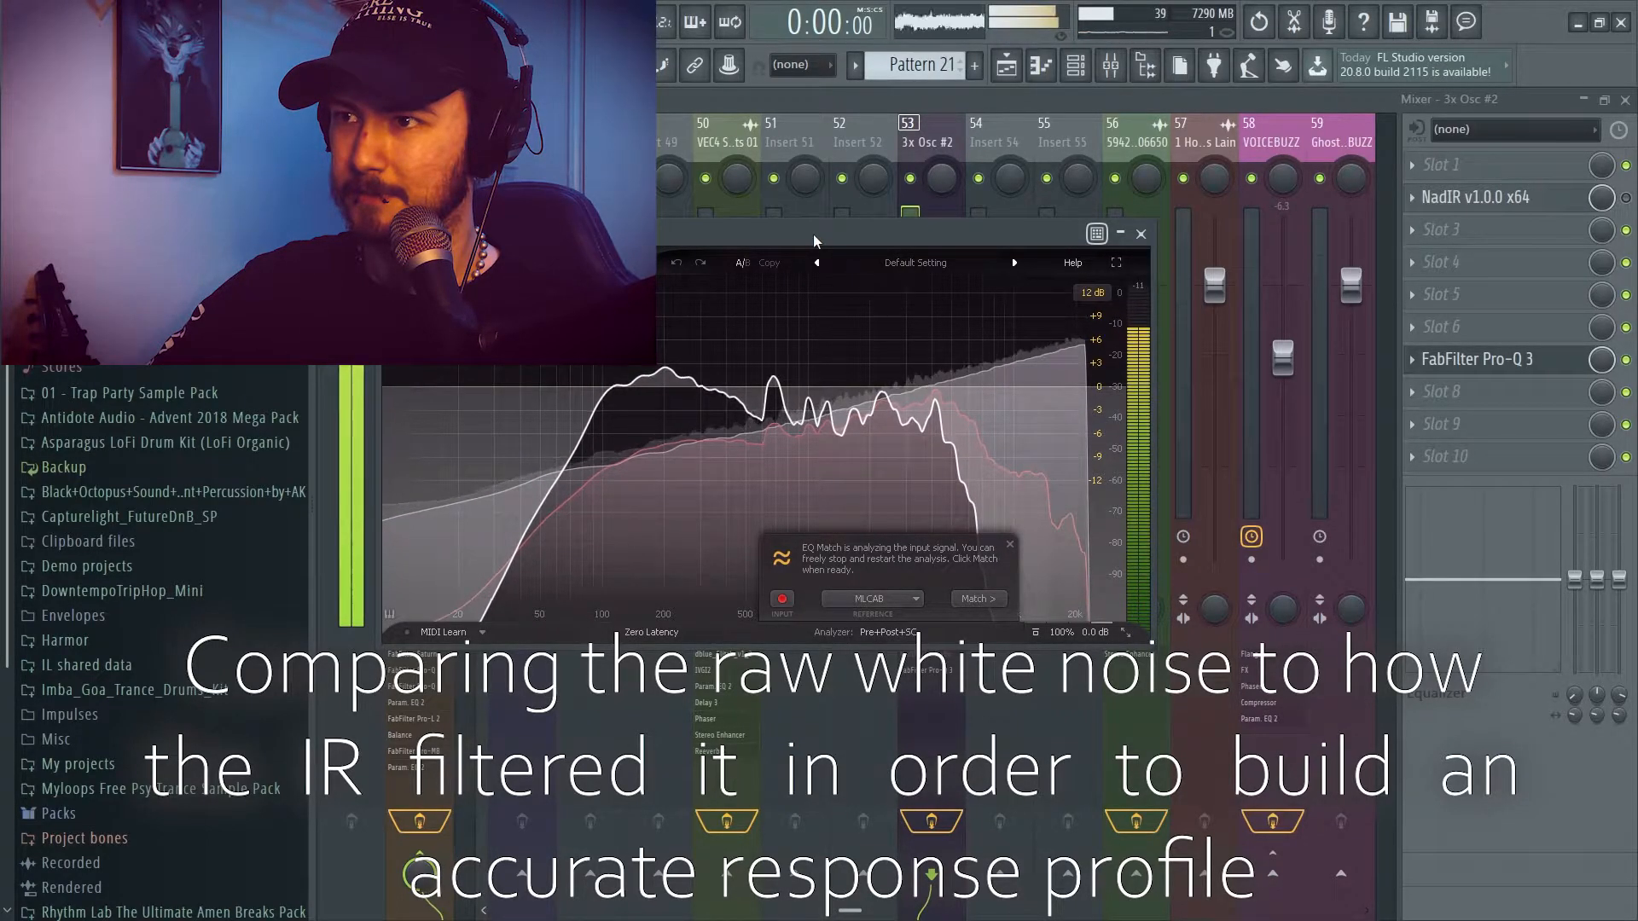
Generate the matched EQ curve with 24 bands and finish EQ Match
{"action": "left_click", "coordinate": [982, 597]}
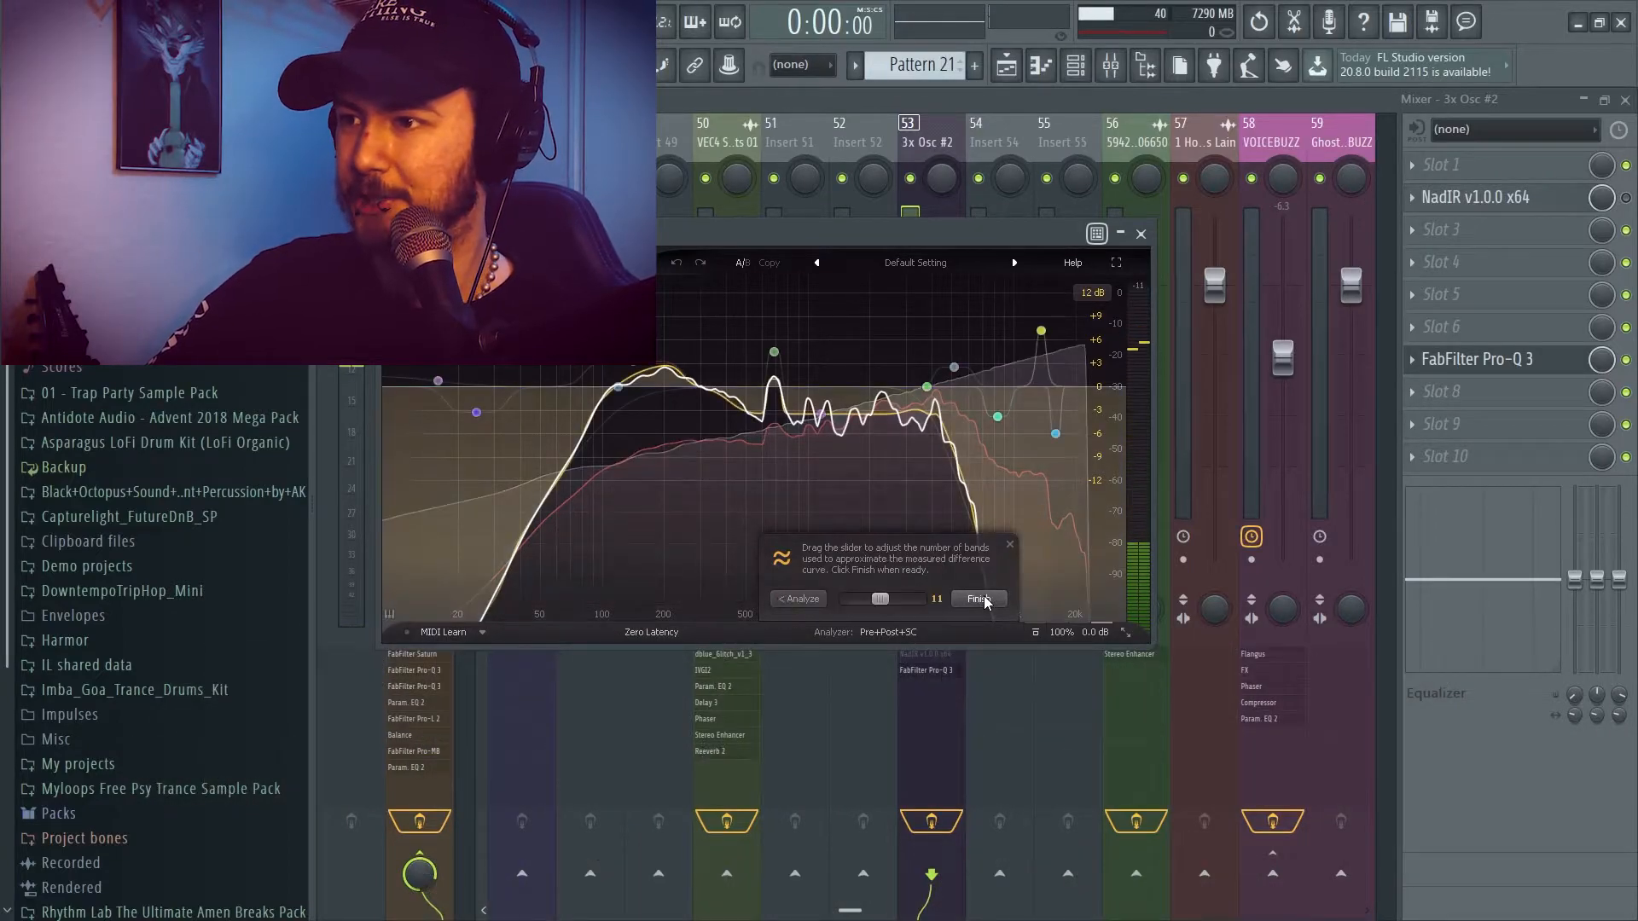
{"action": "left_click_drag", "start_coordinate": [885, 604], "coordinate": [1032, 611]}
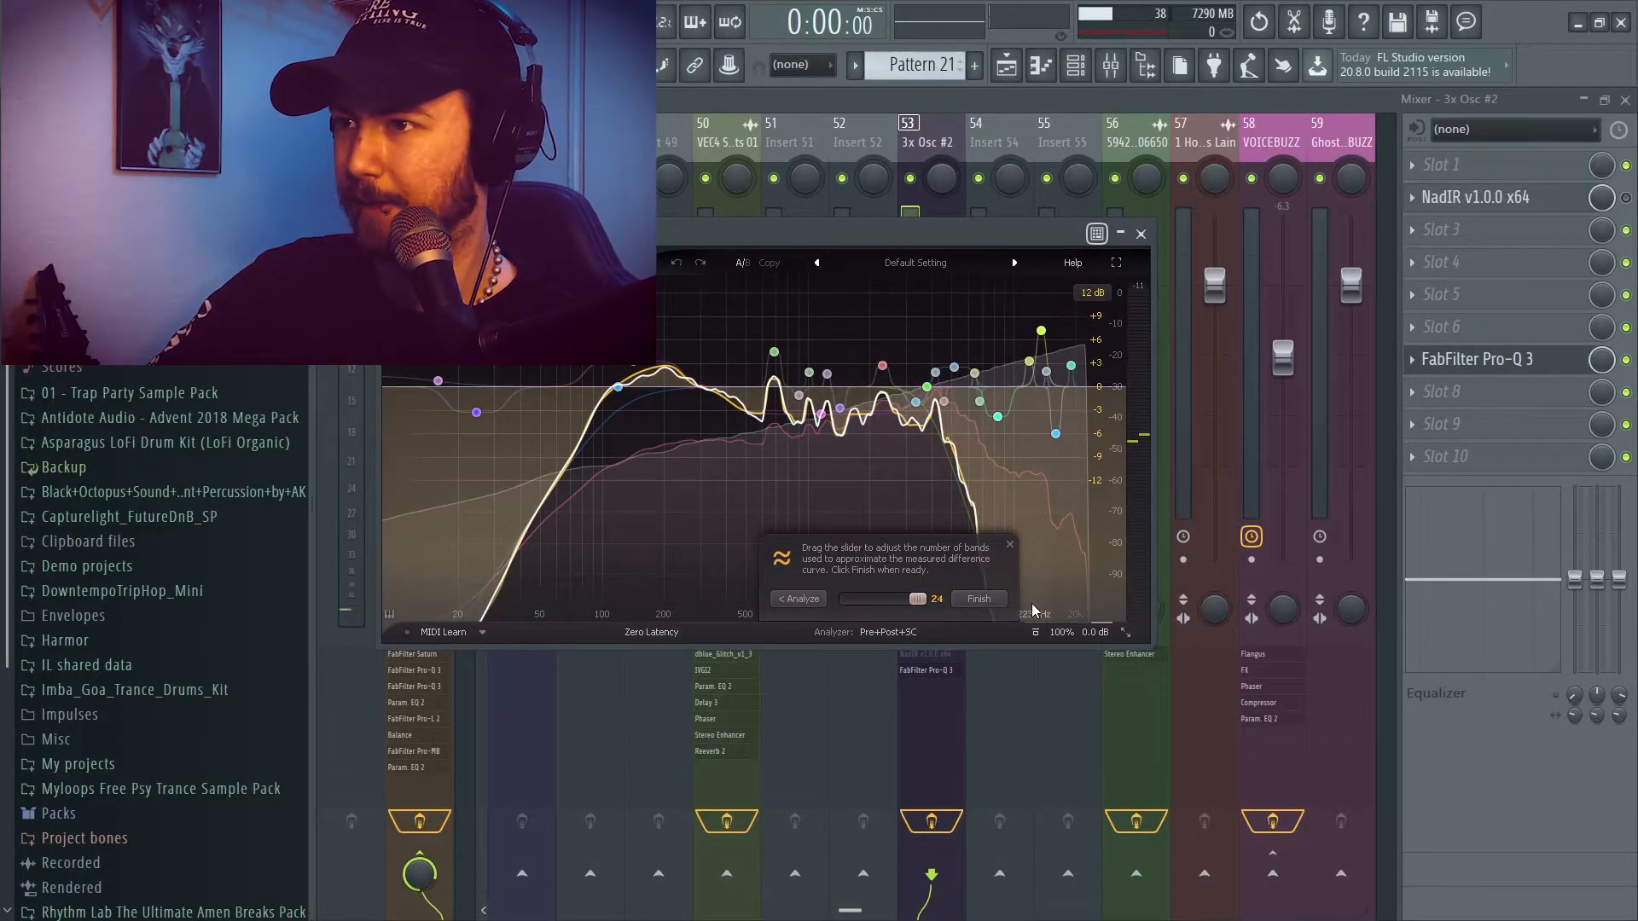
{"action": "mouse_move", "coordinate": [919, 601]}
{"action": "left_mouse_down"}
{"action": "mouse_move", "coordinate": [887, 603]}
{"action": "mouse_move", "coordinate": [938, 606]}
{"action": "left_mouse_up"}
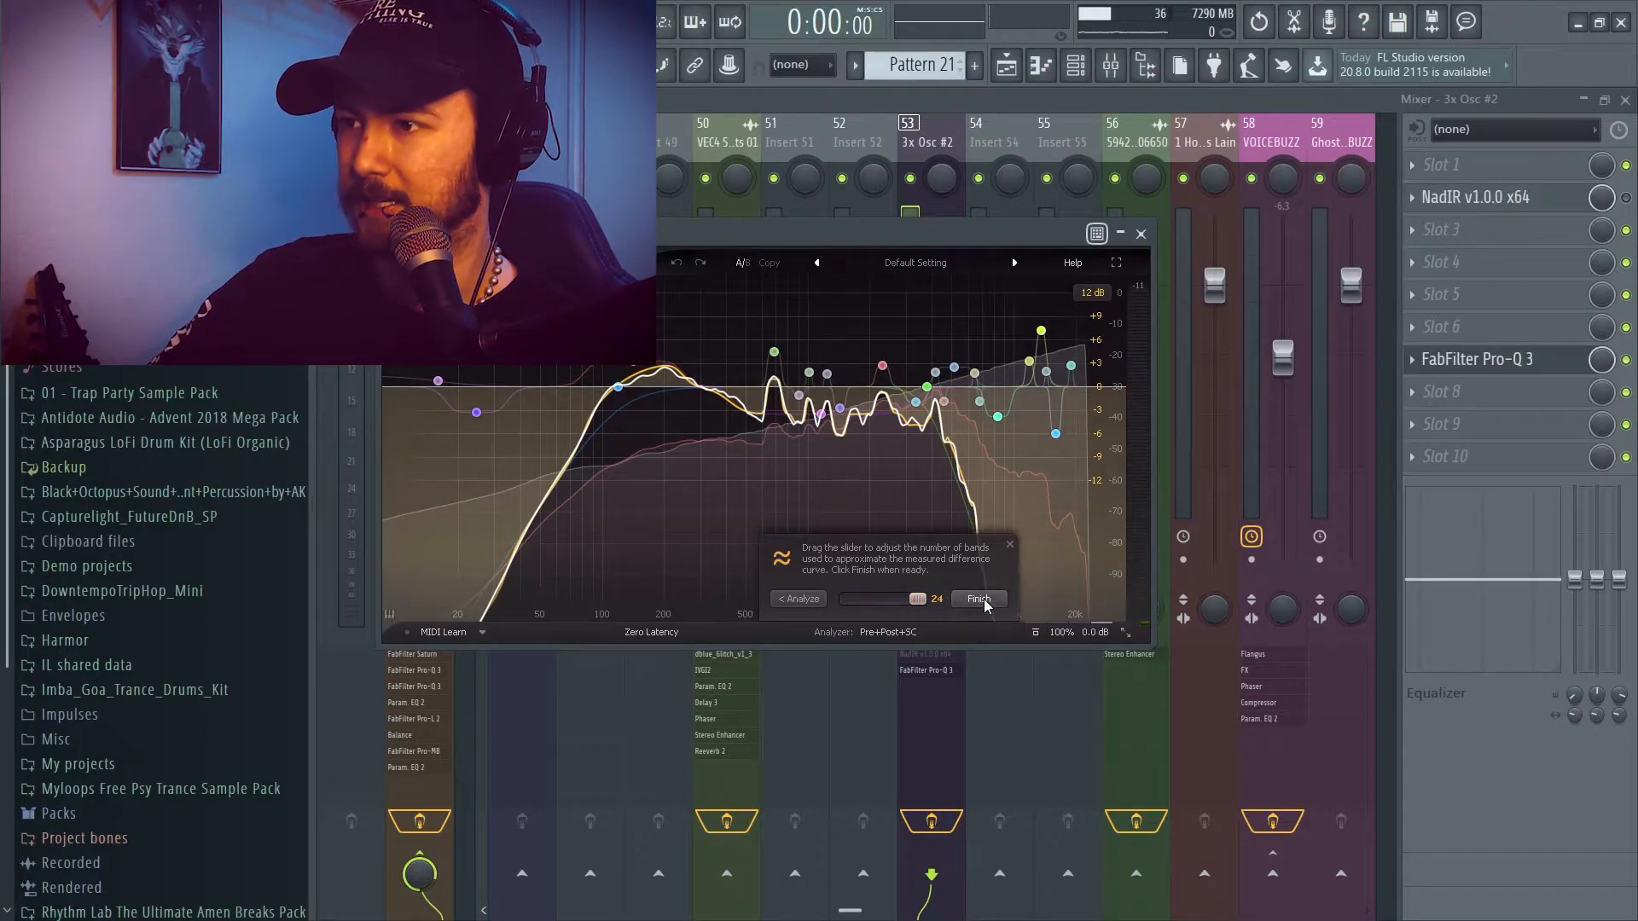
{"action": "left_click", "coordinate": [984, 602]}
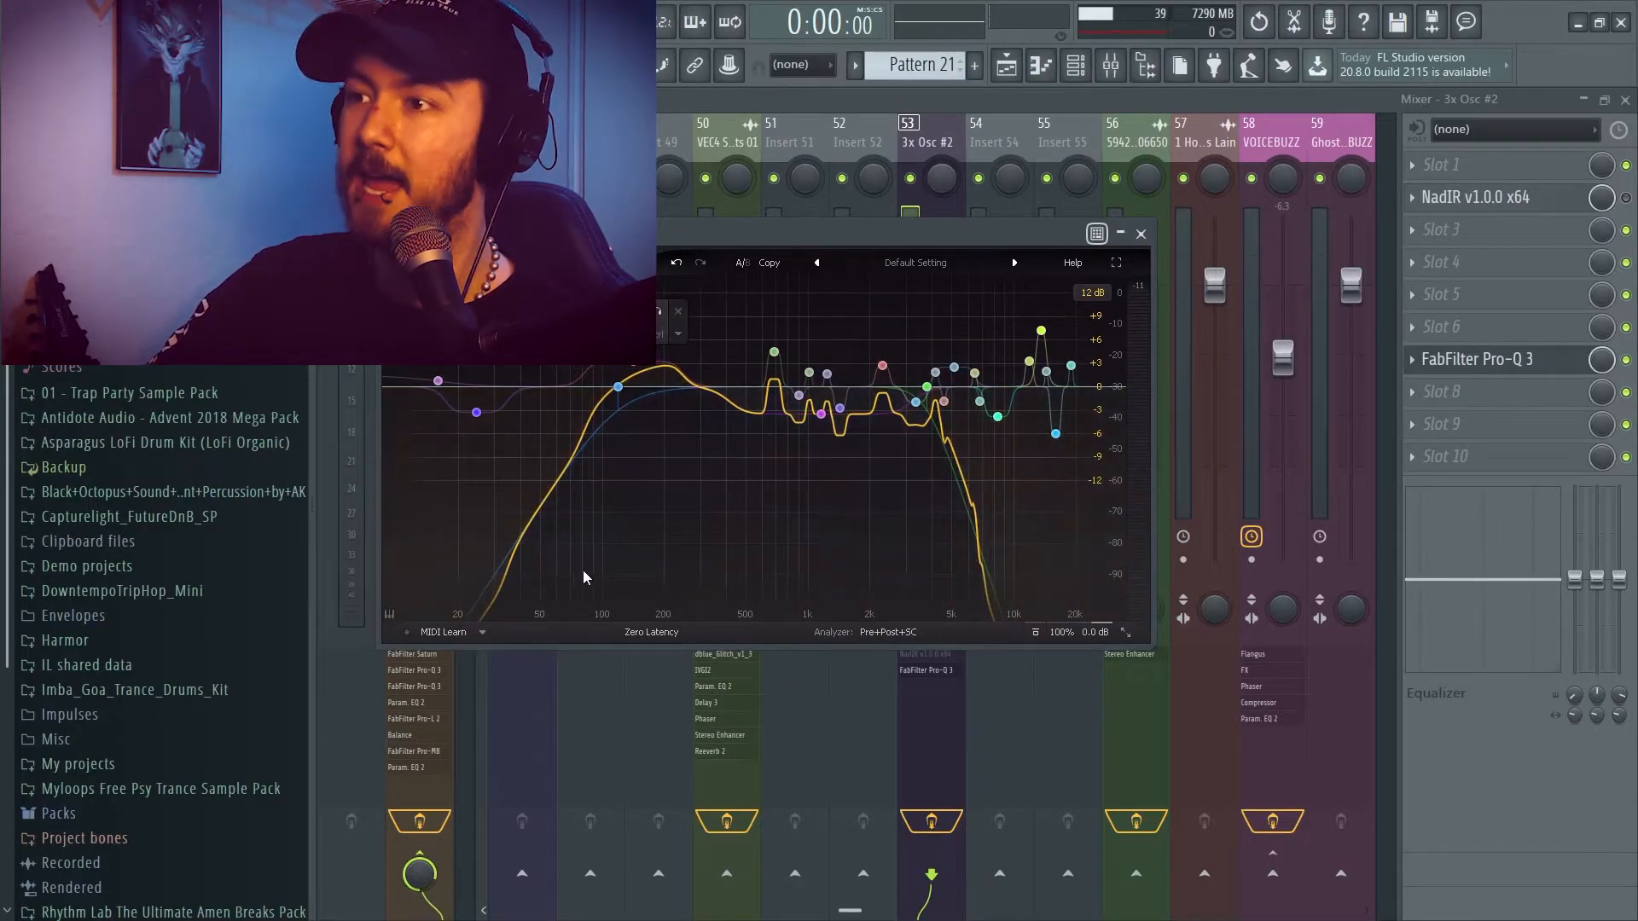
Save the matched curve as a FabFilter preset named MLCAB
{"action": "left_click", "coordinate": [914, 639]}
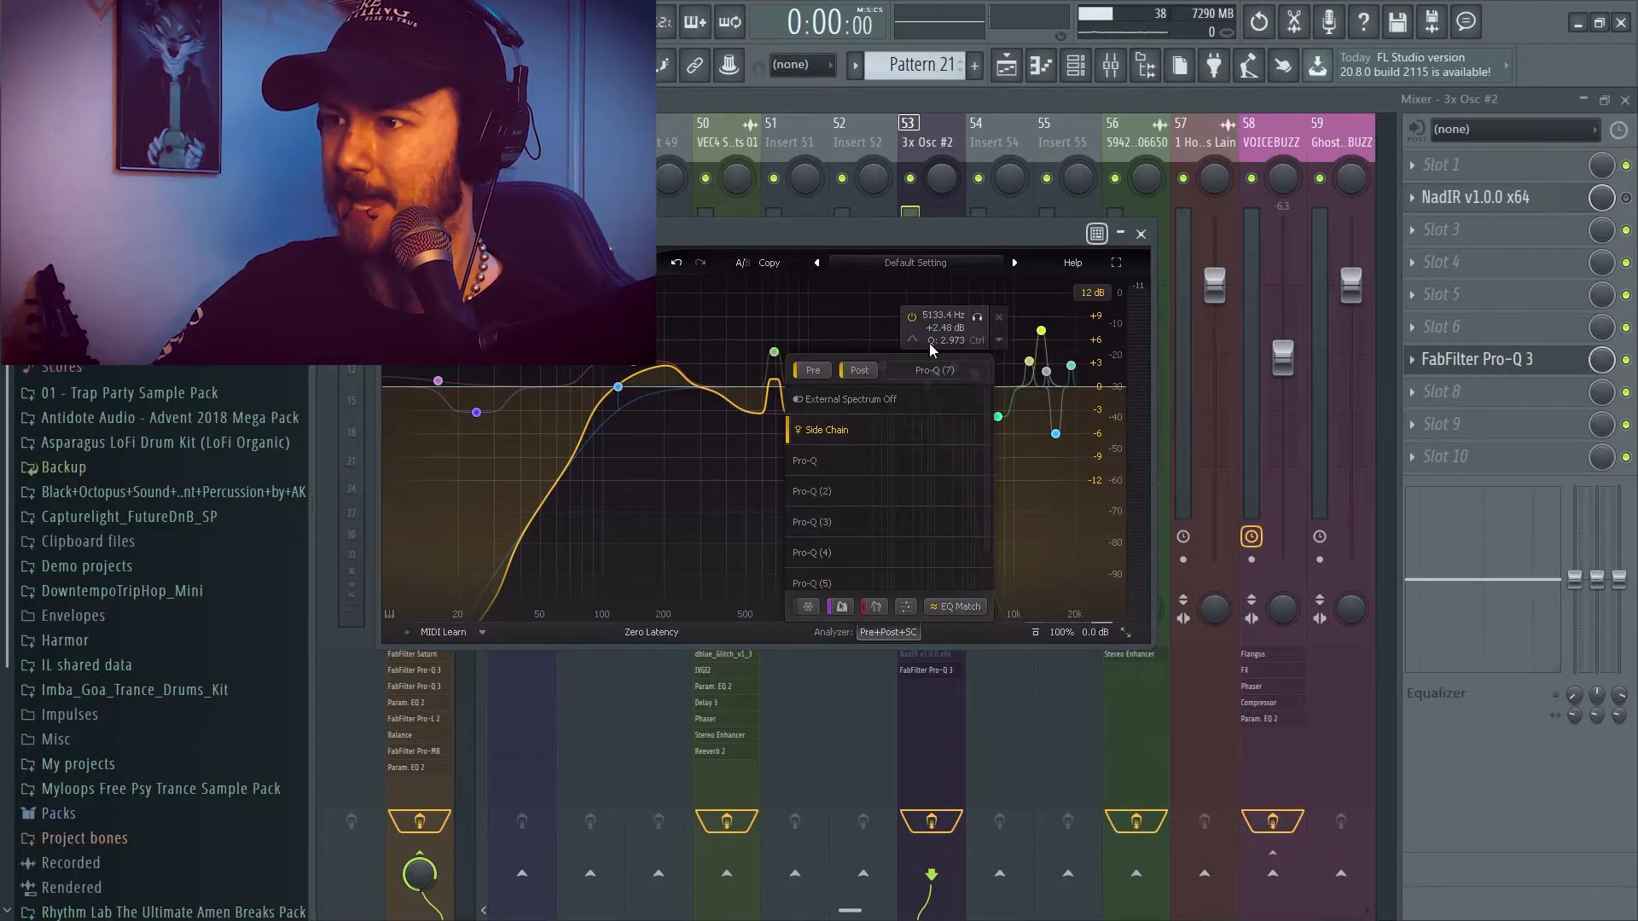
{"action": "left_click", "coordinate": [893, 642]}
{"action": "left_click", "coordinate": [949, 262]}
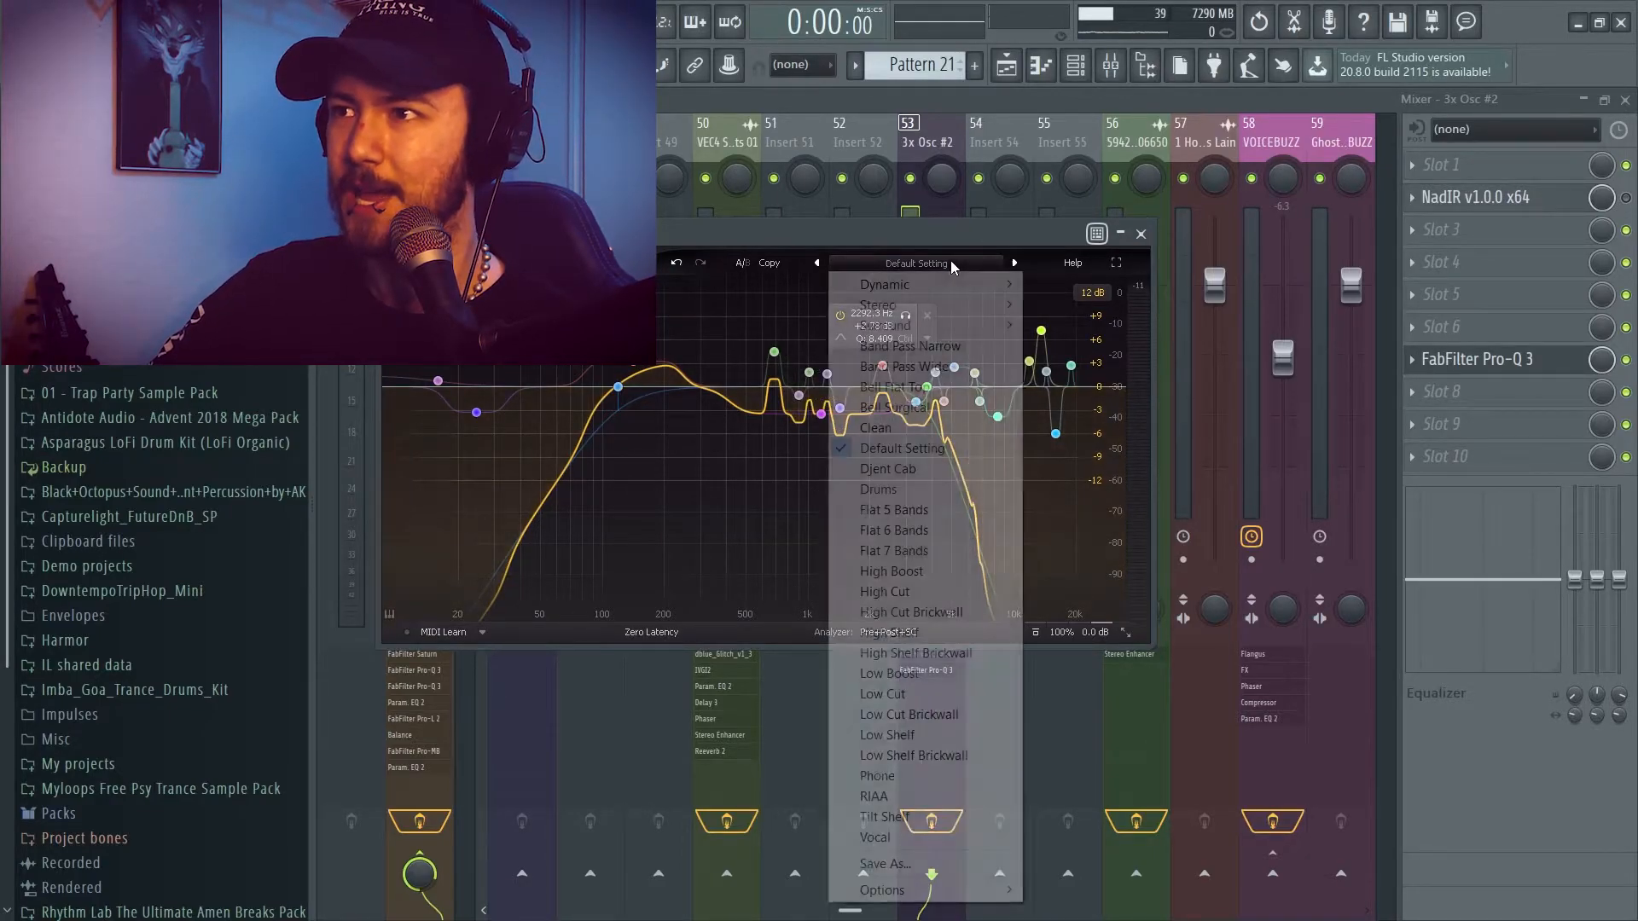
{"action": "left_click", "coordinate": [924, 864]}
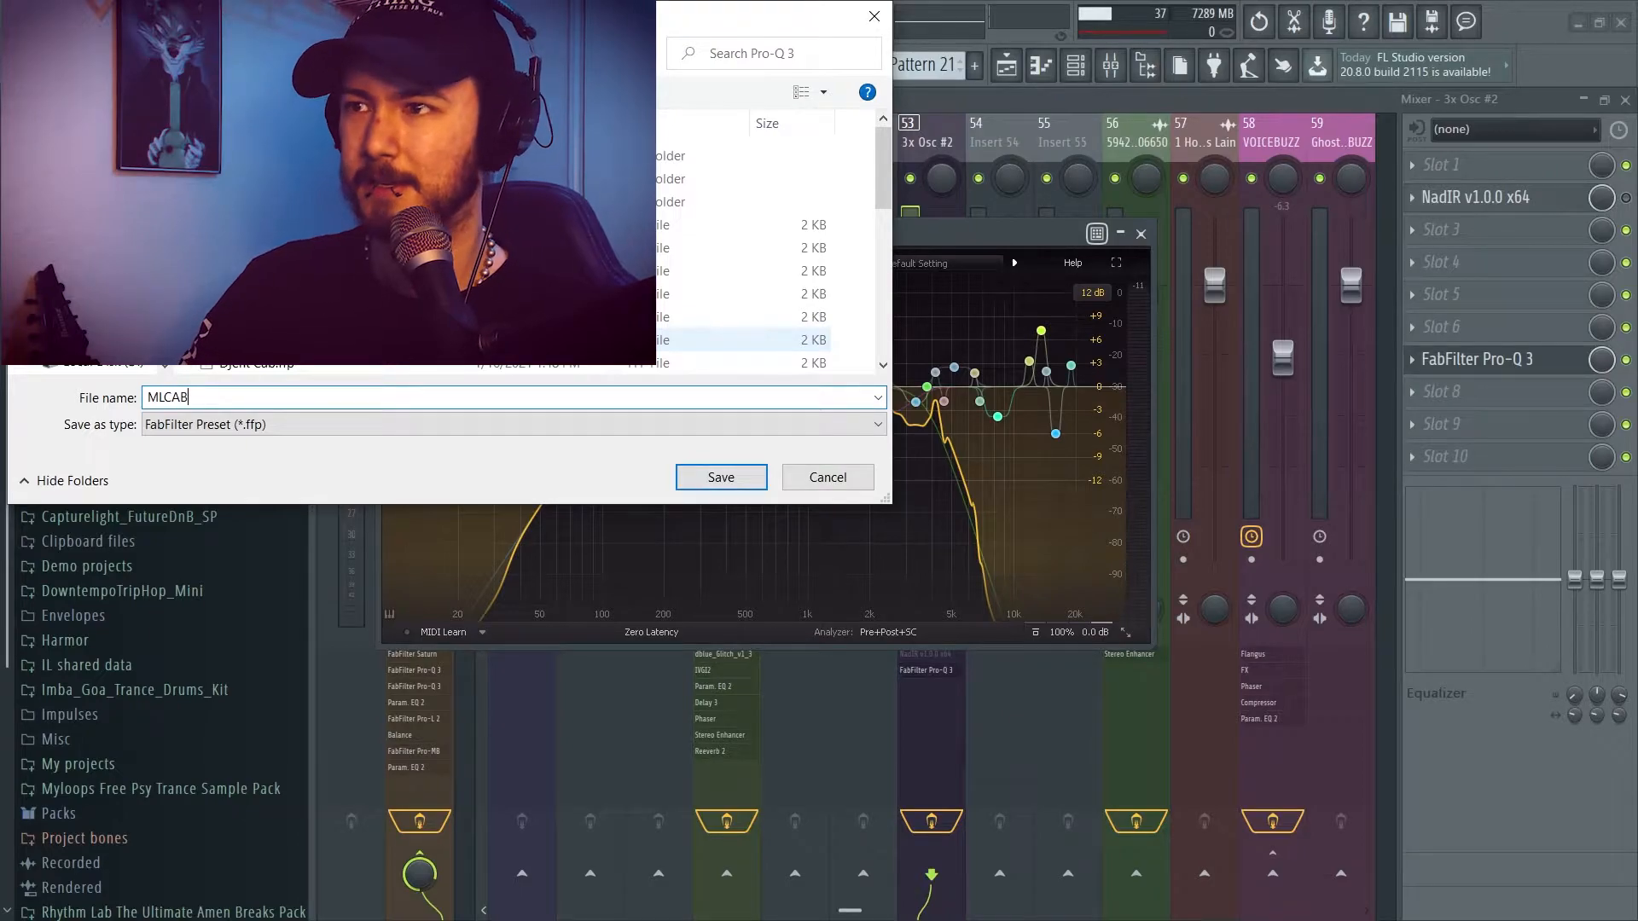
{"action": "type", "text": "MLCAB"}
{"action": "key", "text": "Return"}
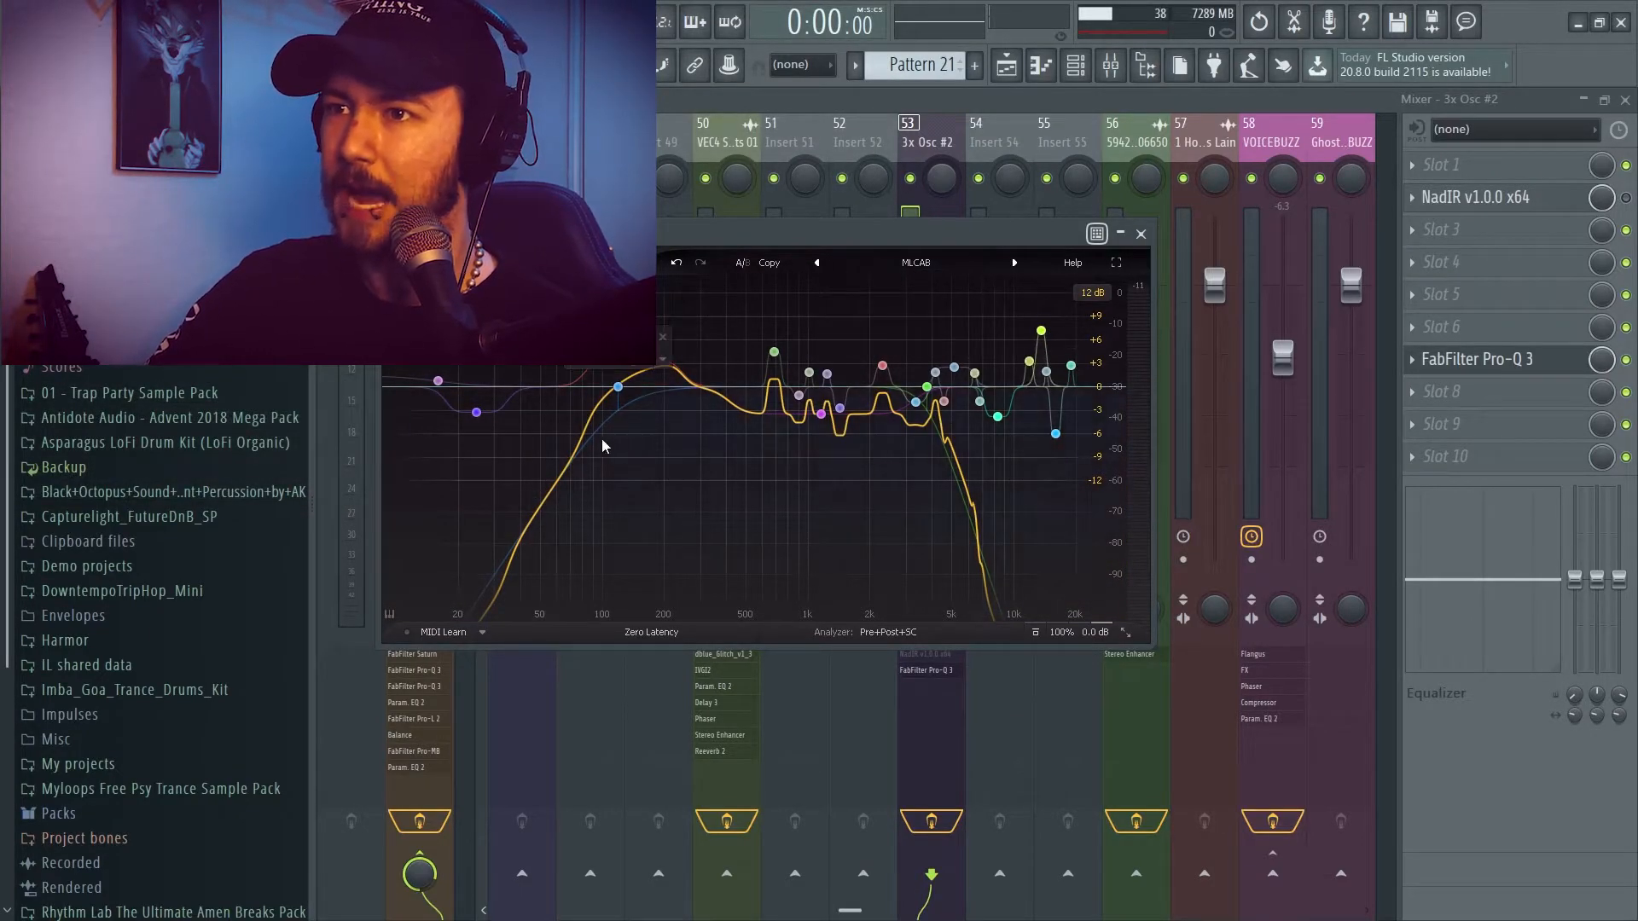
{"action": "left_click", "coordinate": [1413, 361]}
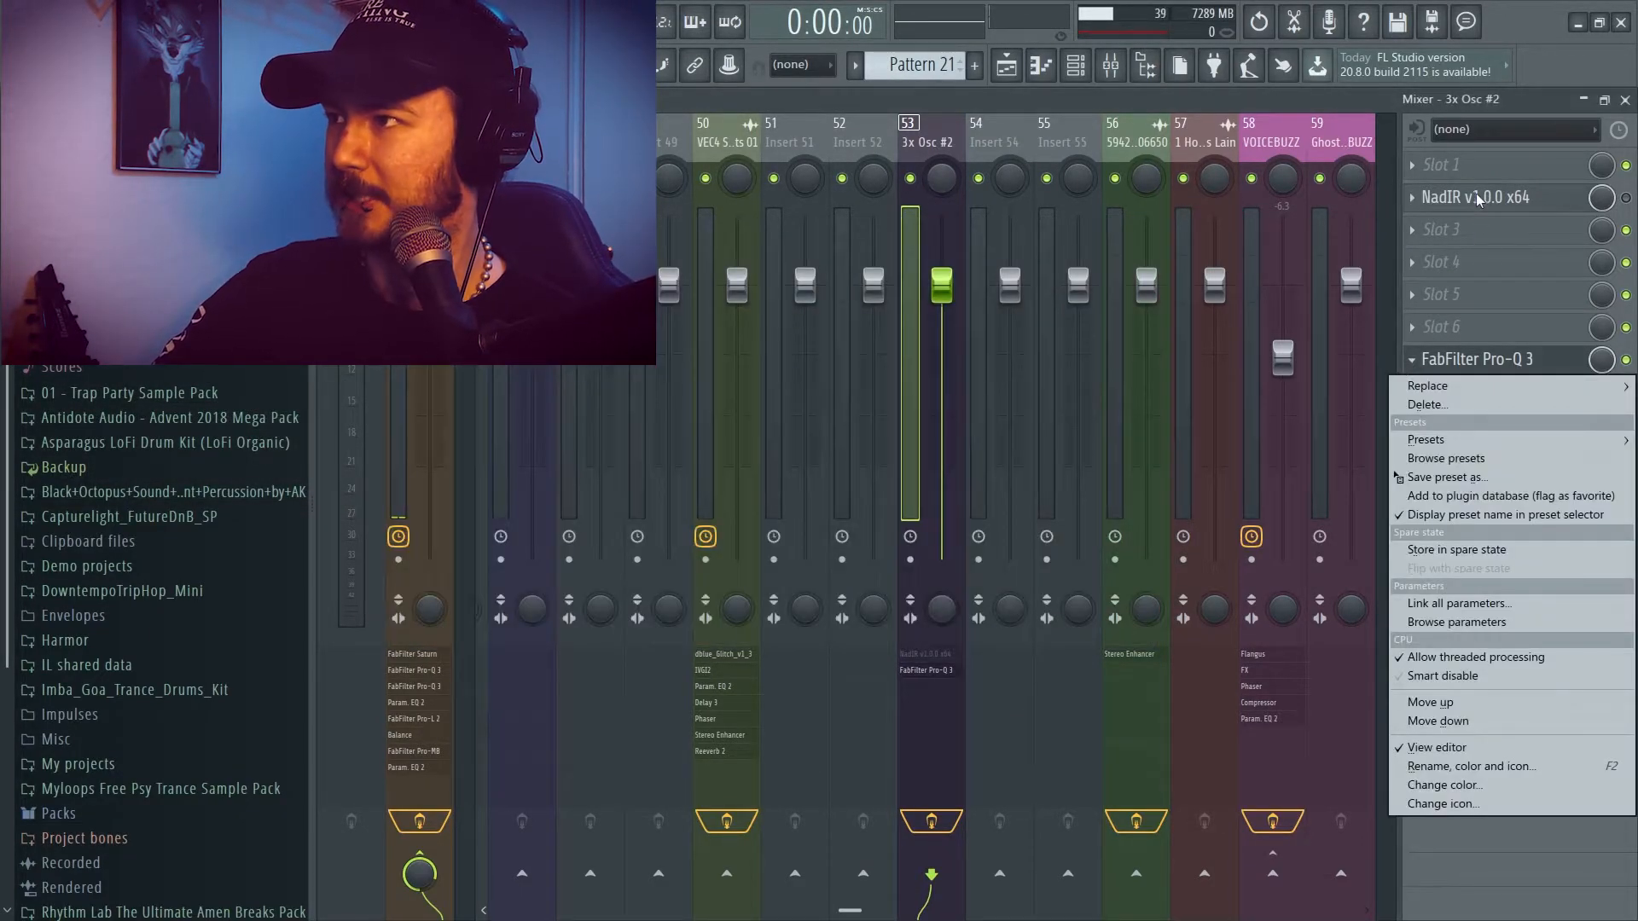
{"action": "mouse_move", "coordinate": [1451, 386]}
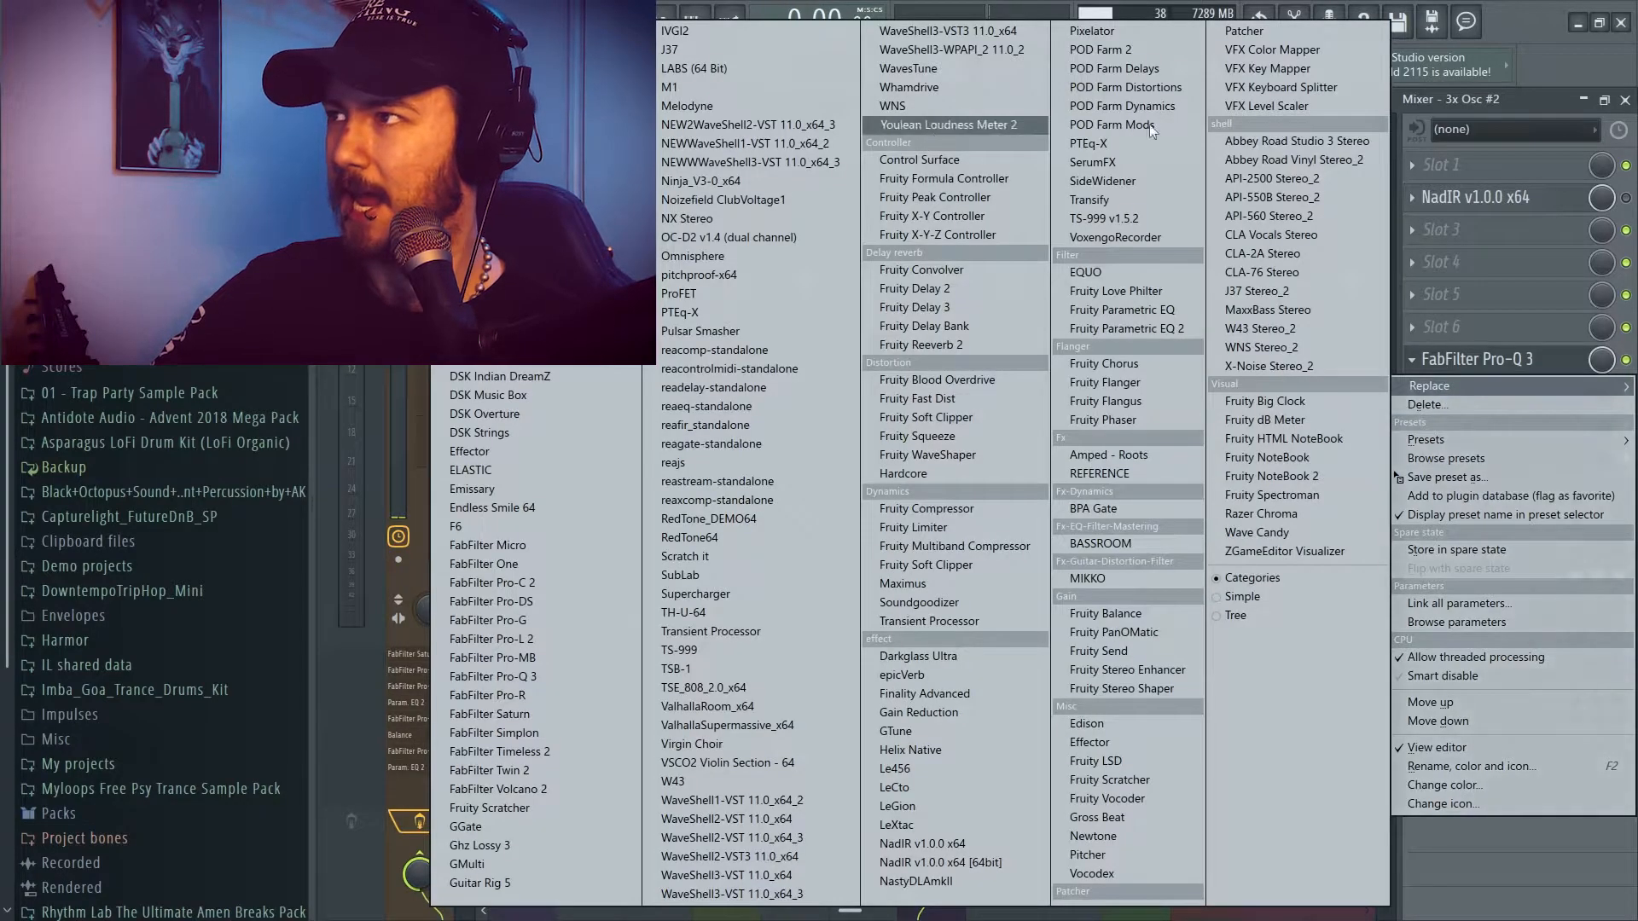
{"action": "left_click", "coordinate": [1558, 105]}
Select the AMP mixer track and check which impulse response its NadIR plugin uses
{"action": "scroll", "coordinate": [997, 147], "scroll_direction": "up", "scroll_amount": 10}
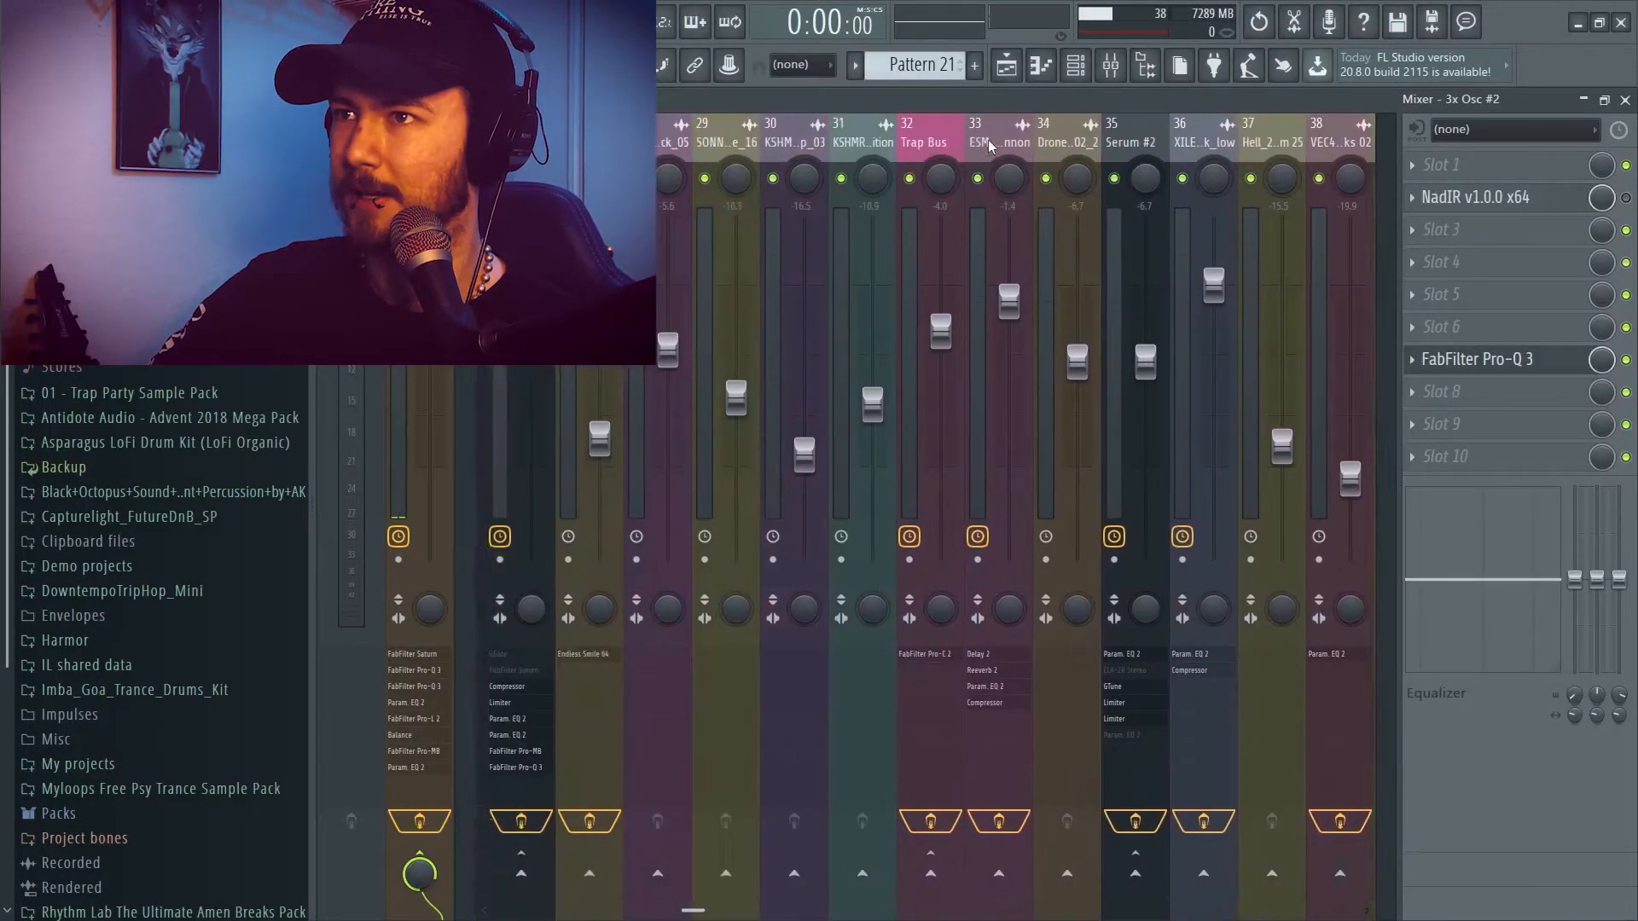
{"action": "scroll", "coordinate": [989, 147], "scroll_direction": "up", "scroll_amount": 12}
{"action": "left_click", "coordinate": [858, 141]}
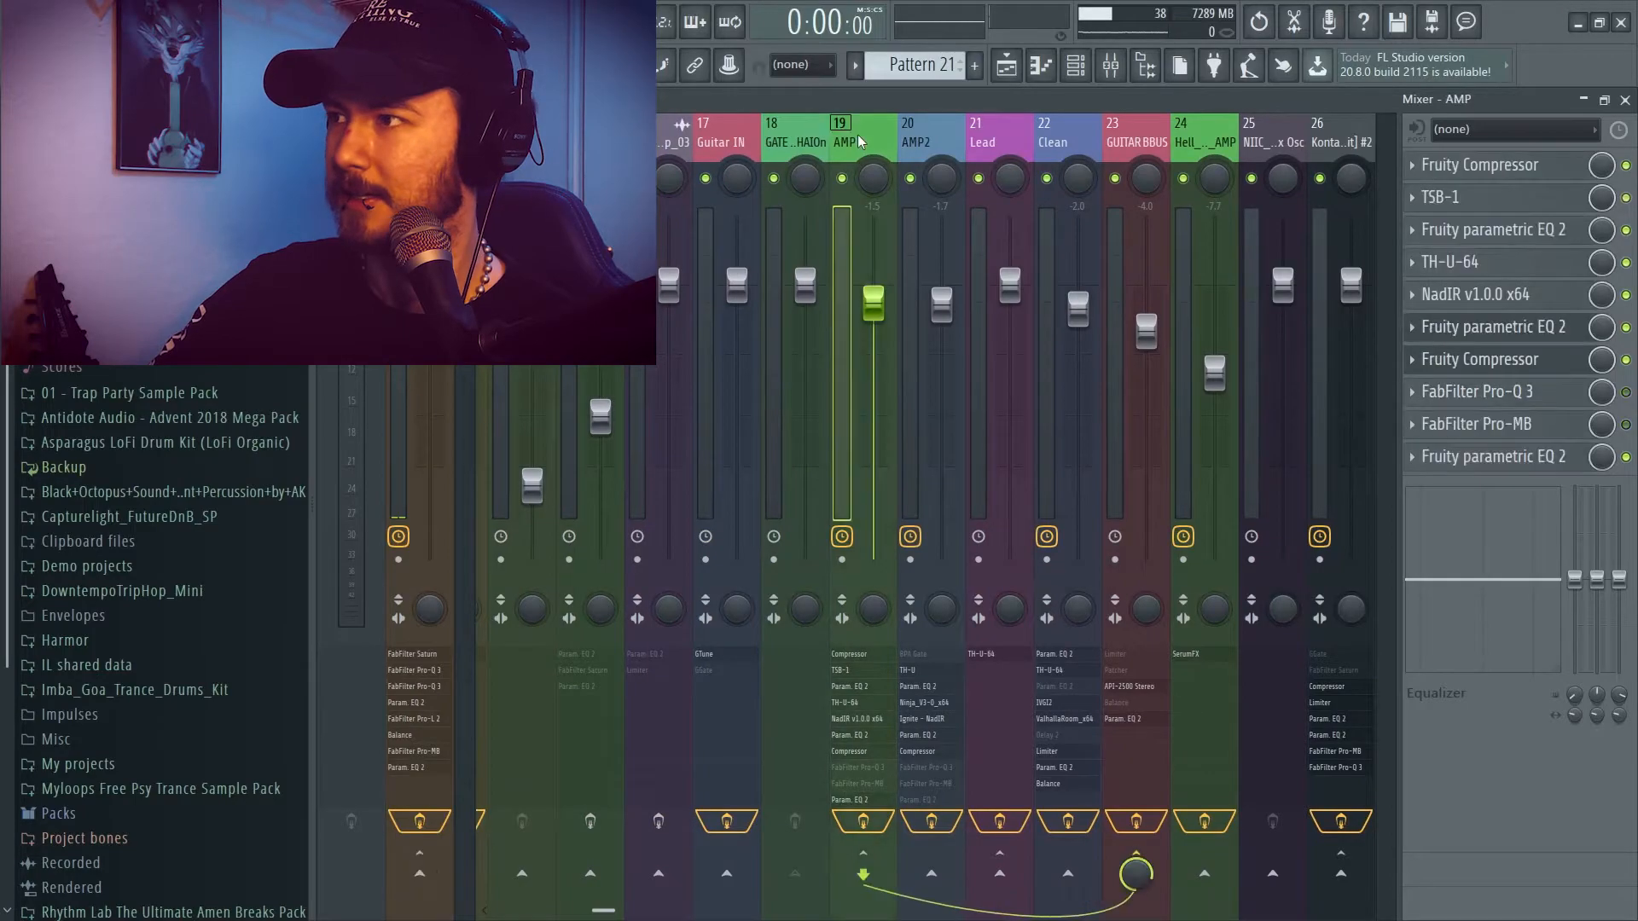
{"action": "left_click", "coordinate": [1477, 300]}
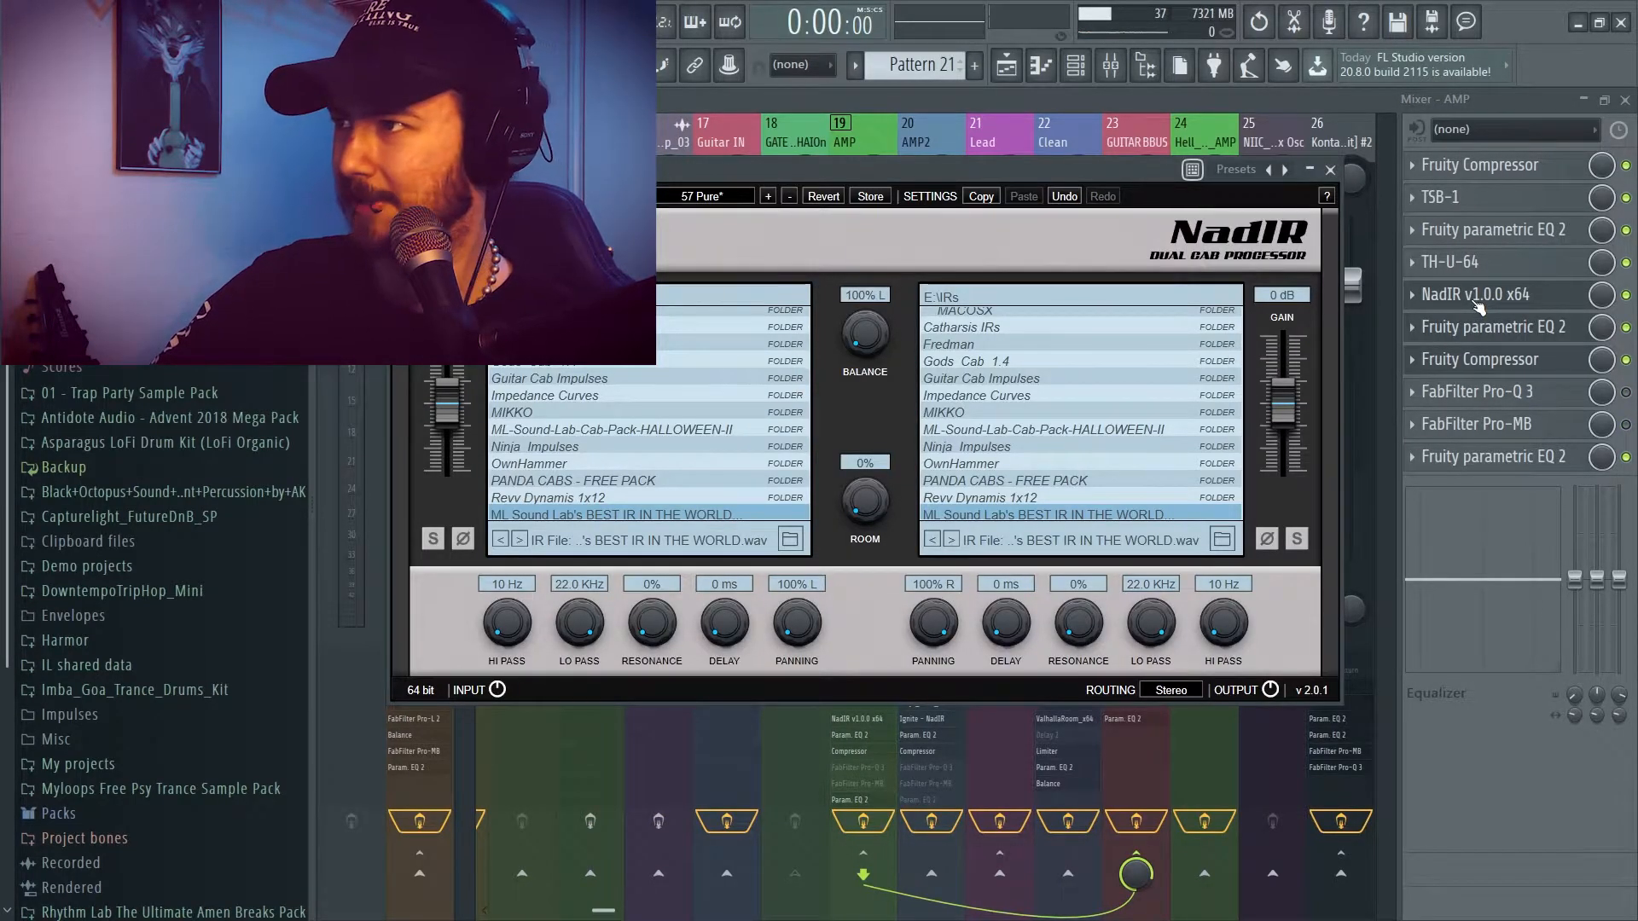
{"action": "left_click", "coordinate": [1477, 301]}
Replace NadIR in slot 5 of the AMP track with FabFilter Pro-Q 3 and load the MLCAB preset
{"action": "left_click", "coordinate": [1412, 294]}
{"action": "mouse_move", "coordinate": [1426, 322]}
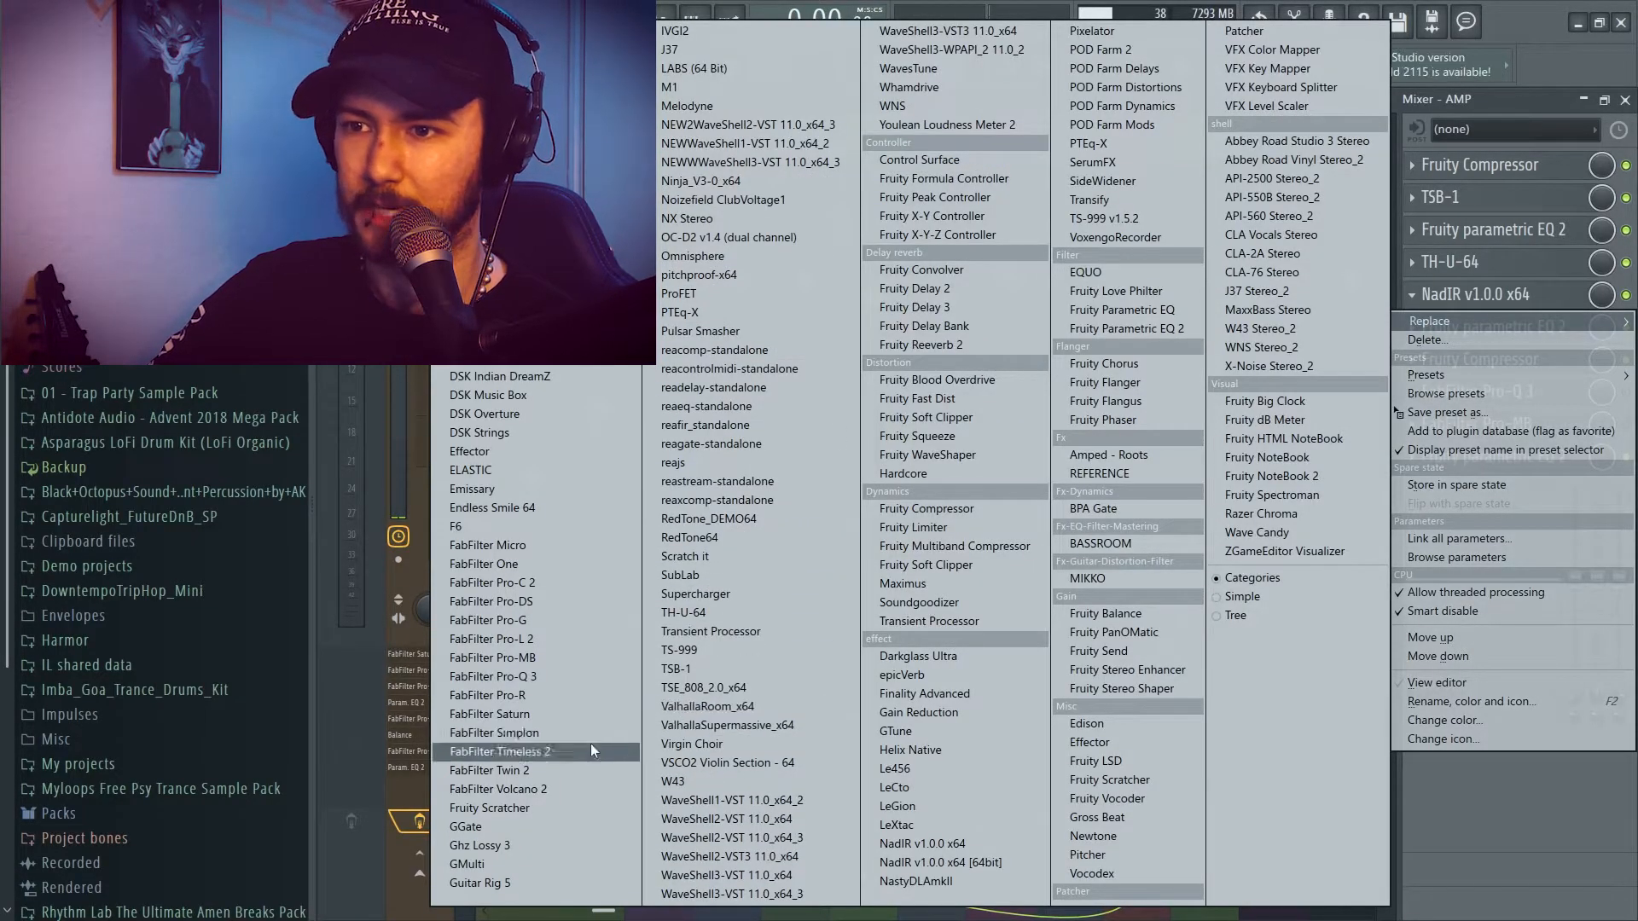
{"action": "left_click", "coordinate": [551, 675]}
{"action": "left_click", "coordinate": [915, 201]}
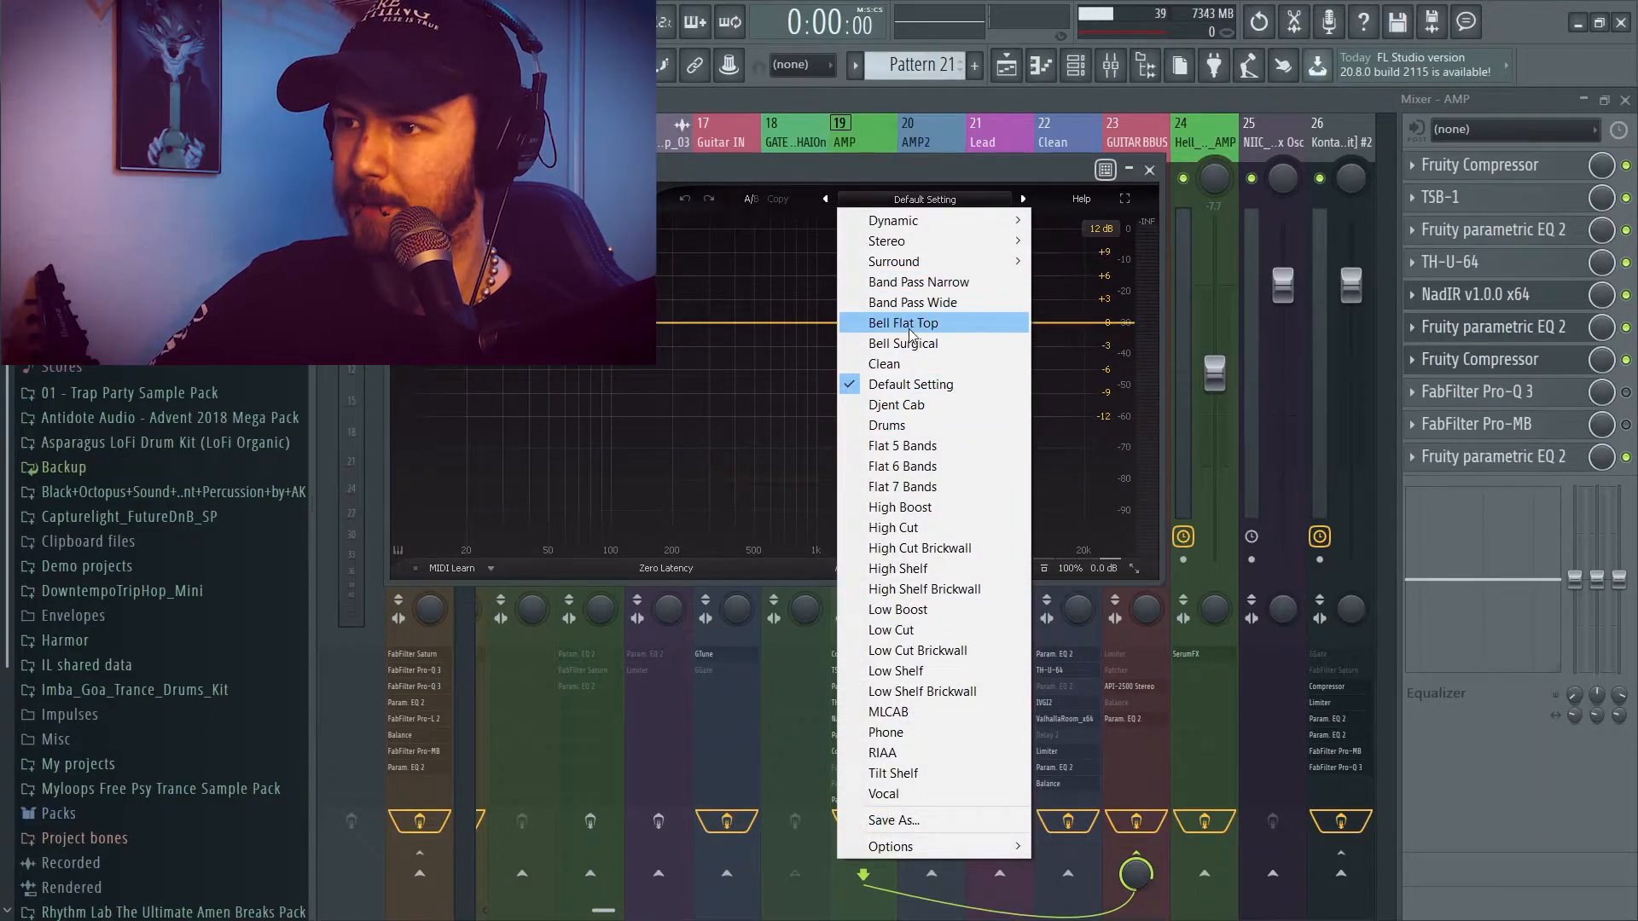
{"action": "left_click", "coordinate": [908, 713]}
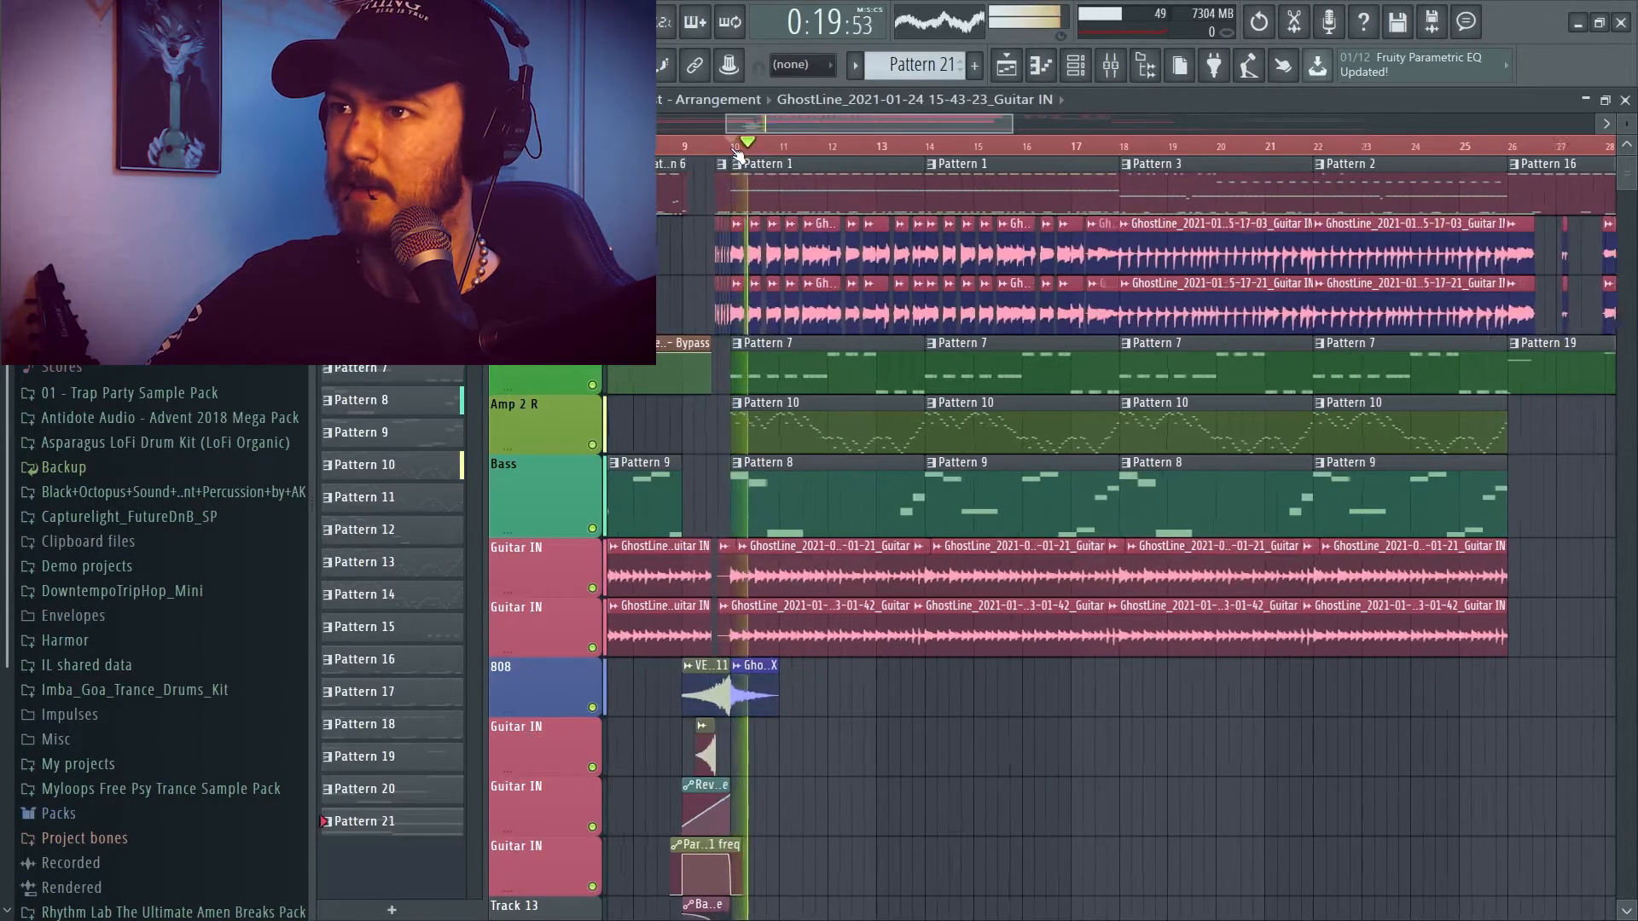
Stop playback and solo the two upper guitar audio tracks in the playlist
{"action": "key", "text": "F9"}
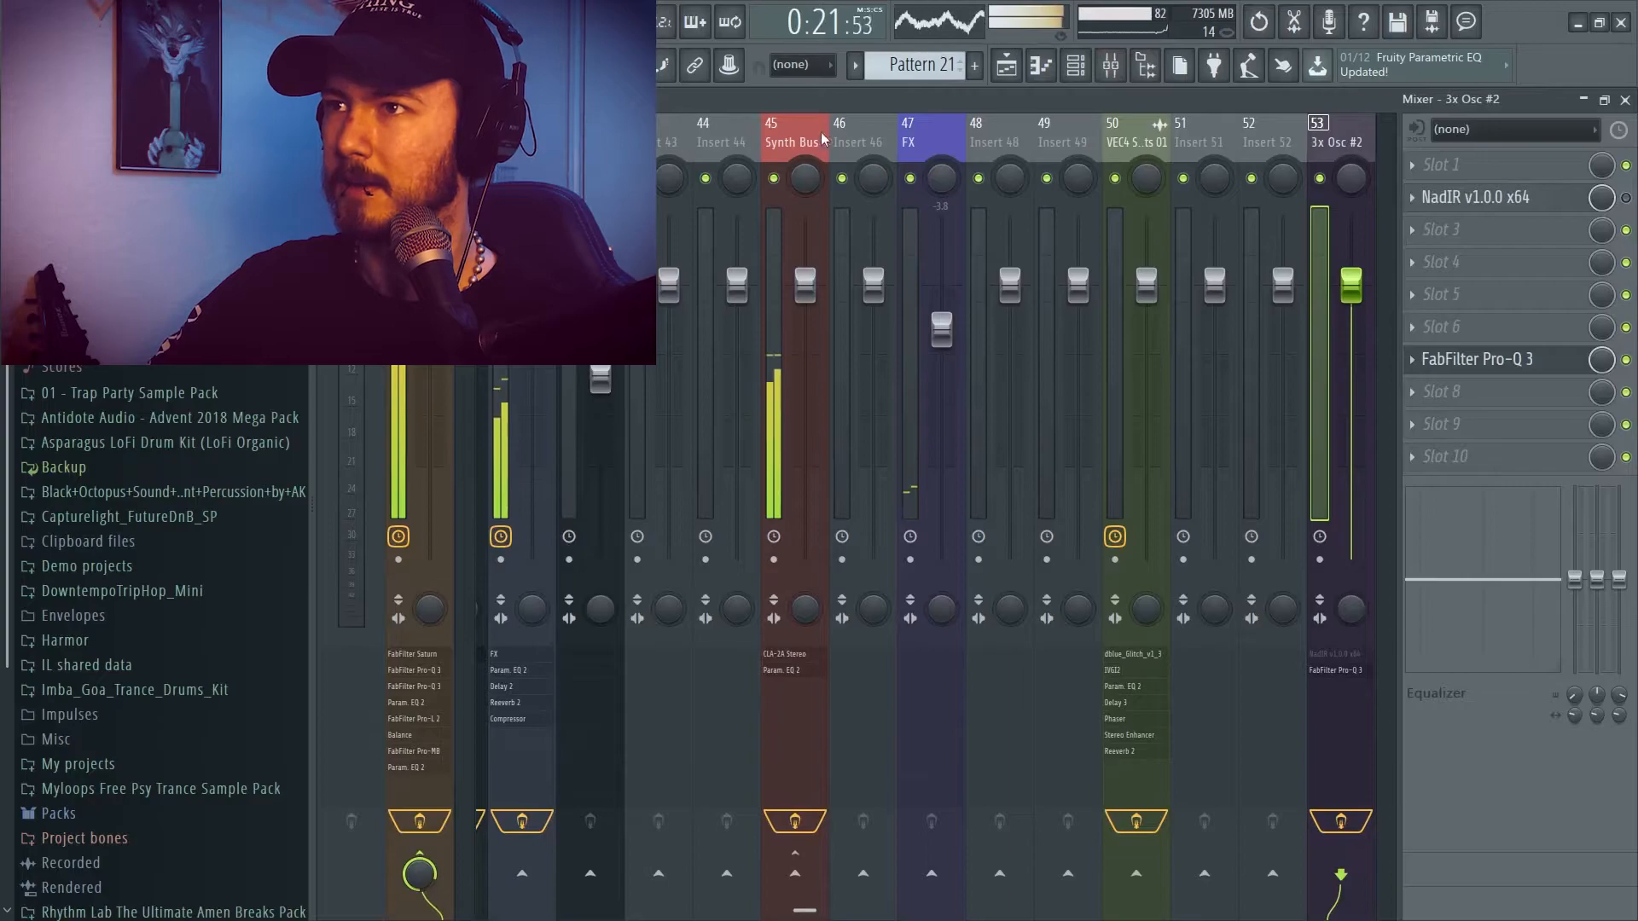
{"action": "key", "text": "F5"}
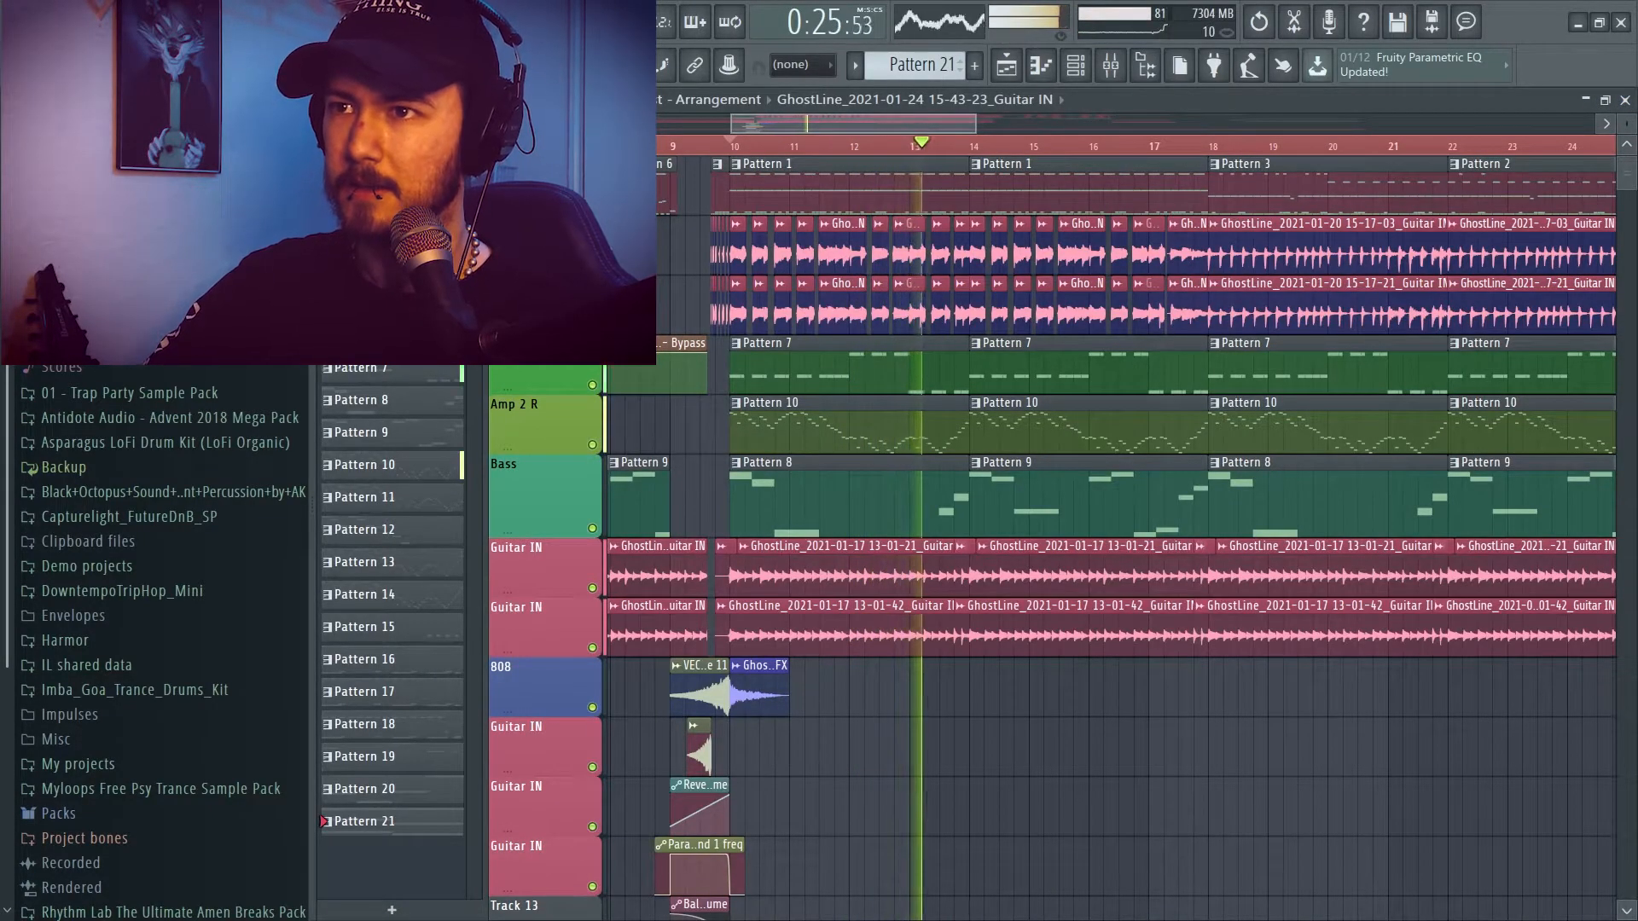
{"action": "key", "text": "space"}
{"action": "right_click", "coordinate": [592, 266]}
{"action": "left_click", "coordinate": [592, 325]}
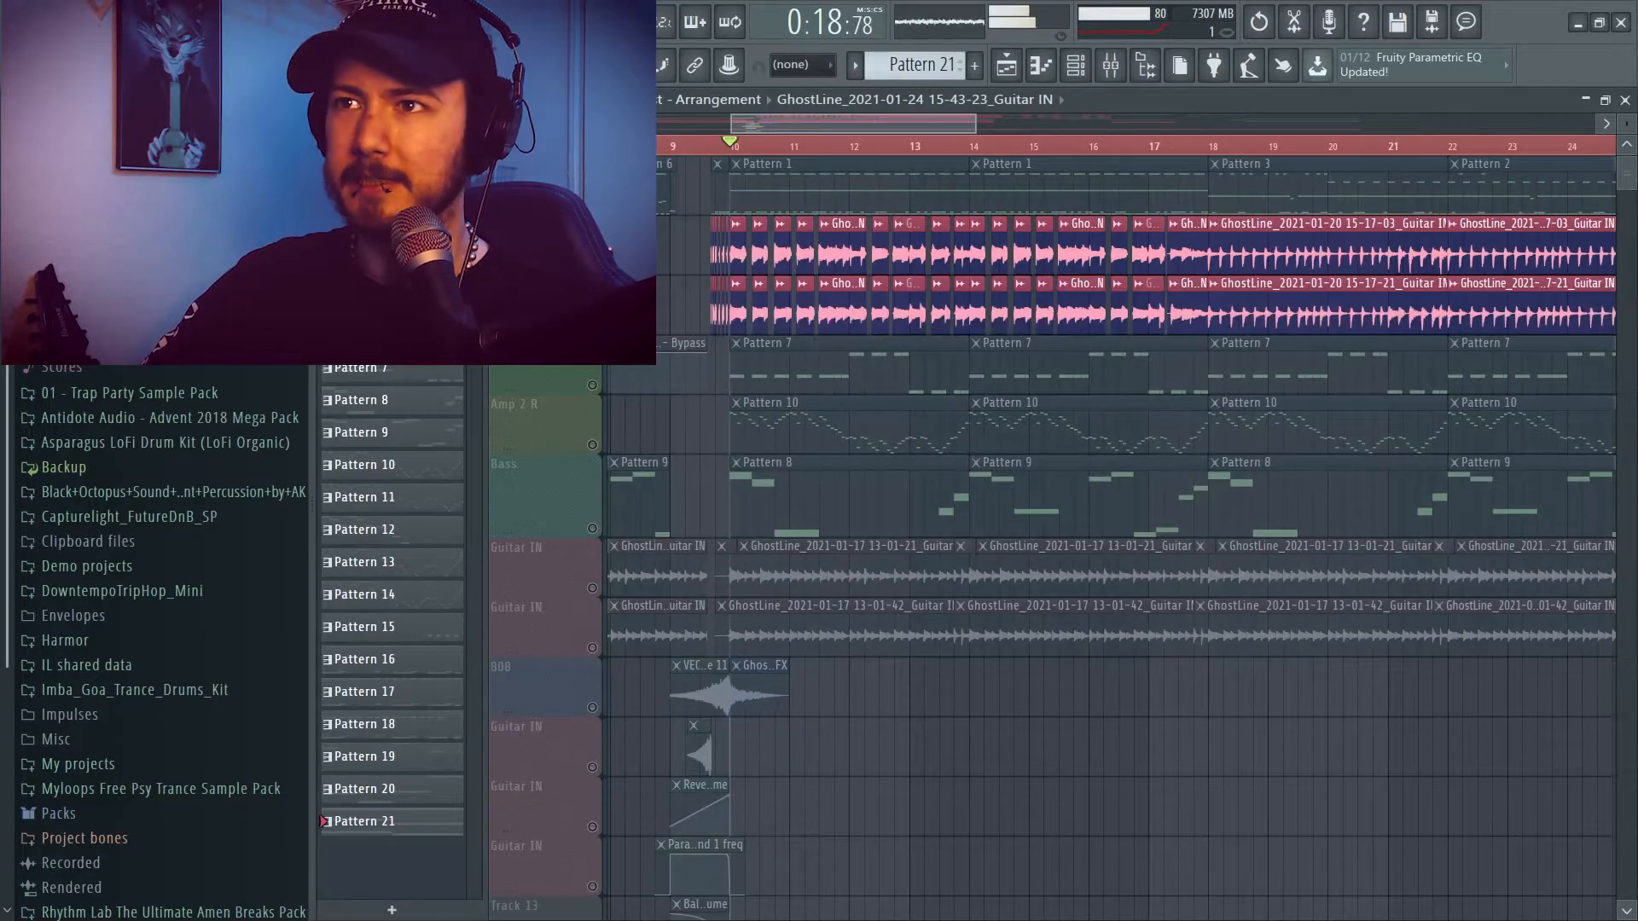
Reopen the MLCAB equalizer in slot 5 of the AMP mixer track
{"action": "key", "text": "F9"}
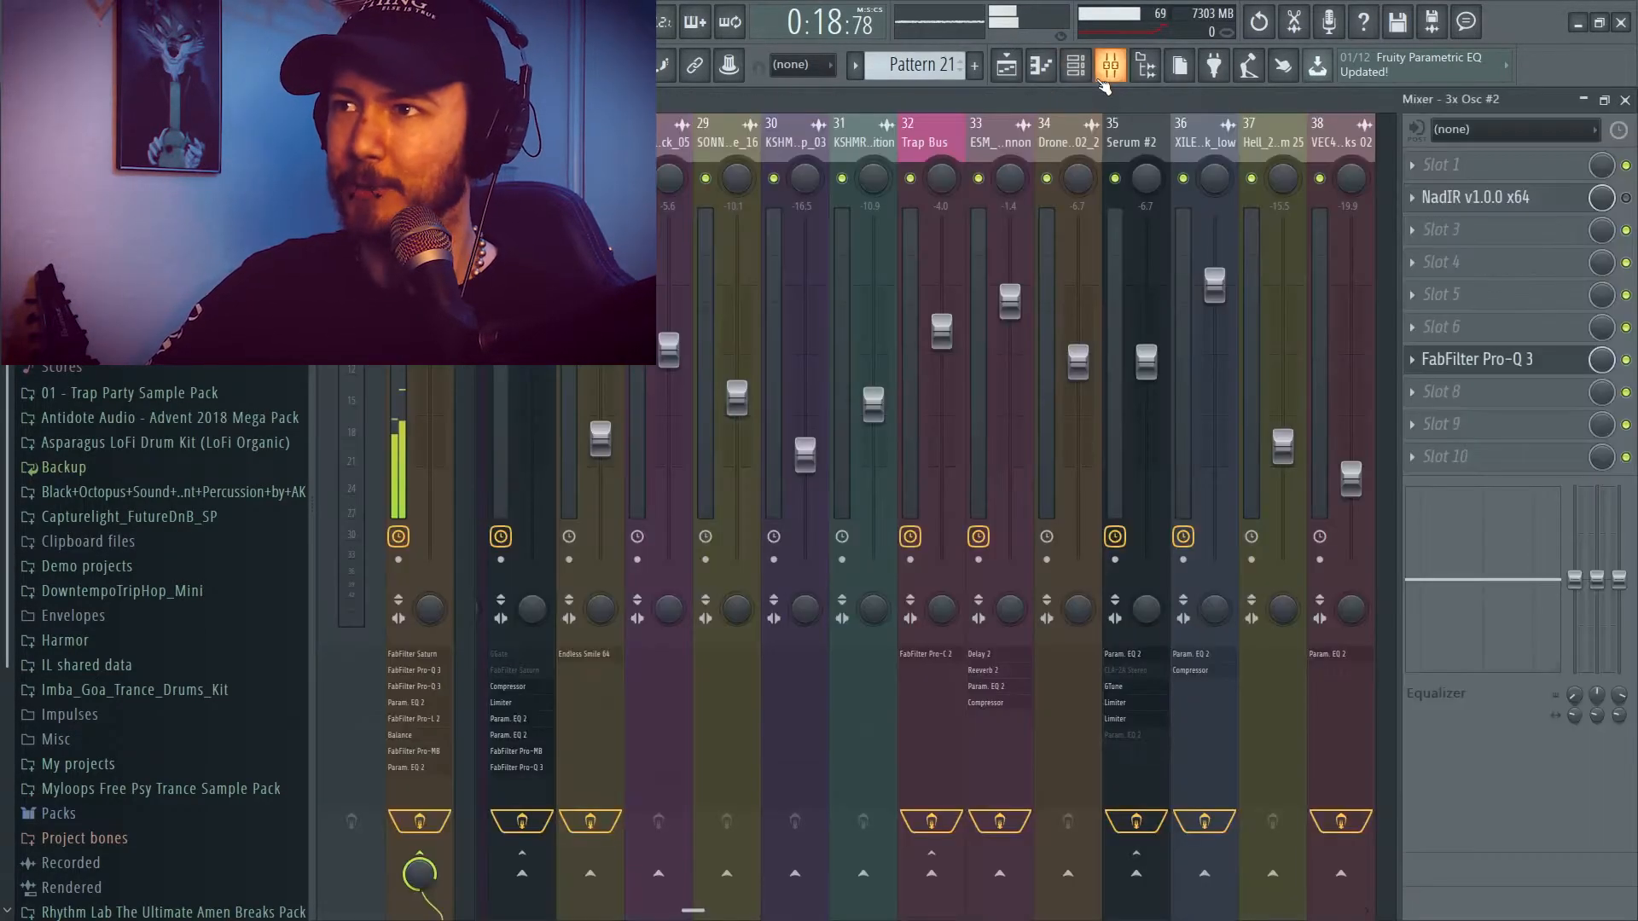
{"action": "scroll", "coordinate": [706, 162], "scroll_direction": "left", "scroll_amount": 4}
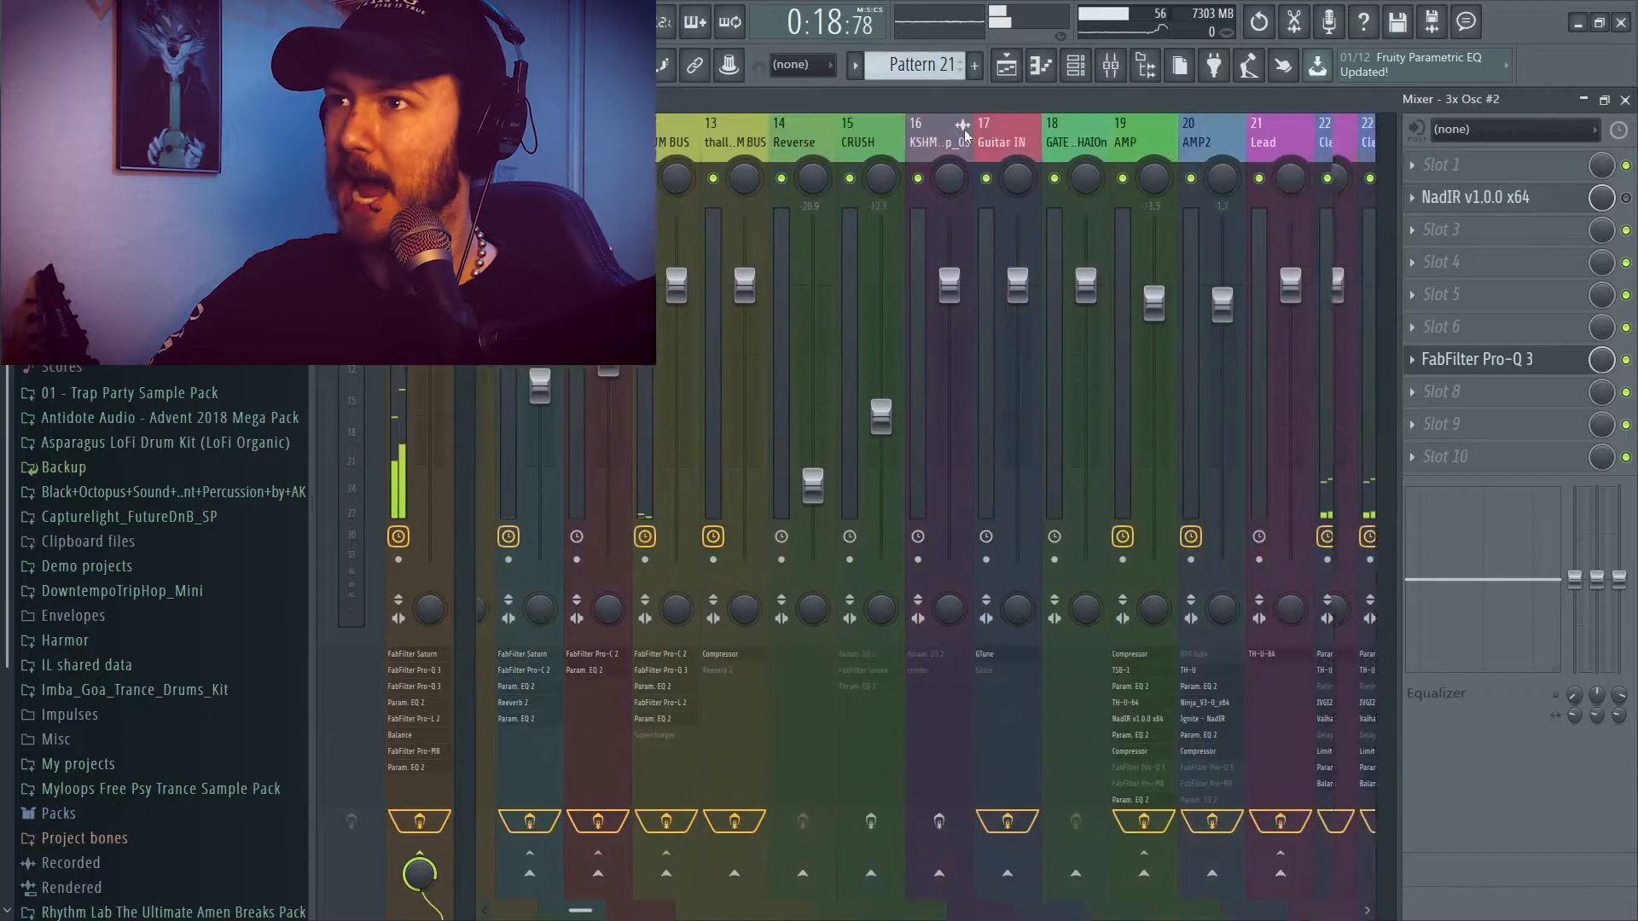
{"action": "scroll", "coordinate": [896, 137], "scroll_direction": "right", "scroll_amount": 2}
{"action": "left_click", "coordinate": [668, 143]}
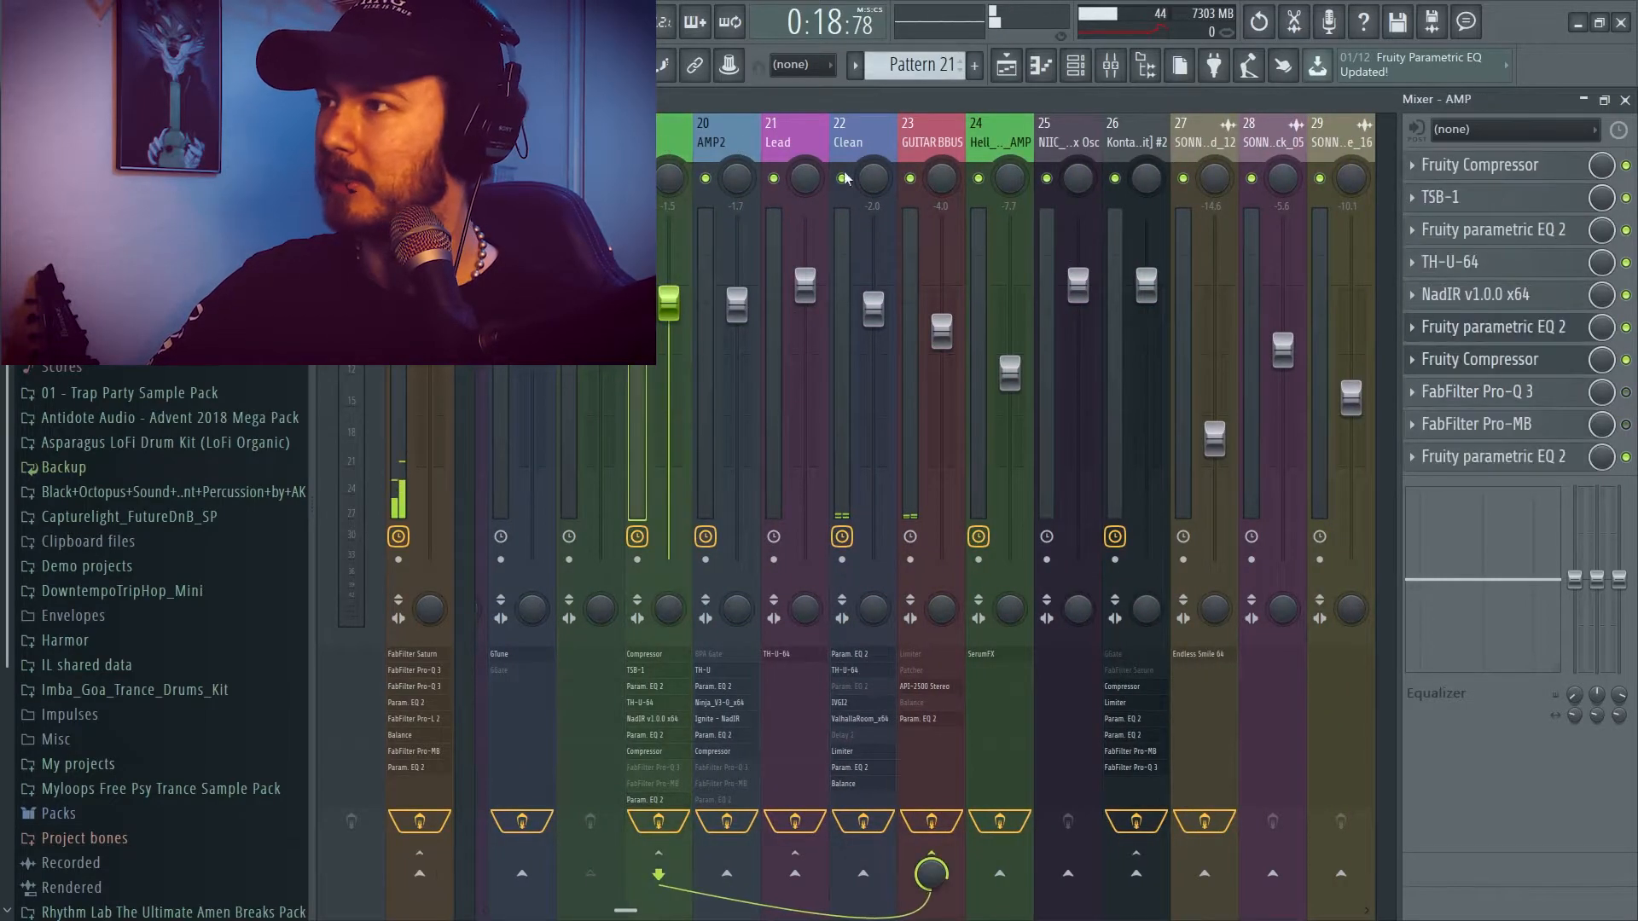
{"action": "left_click", "coordinate": [1493, 298]}
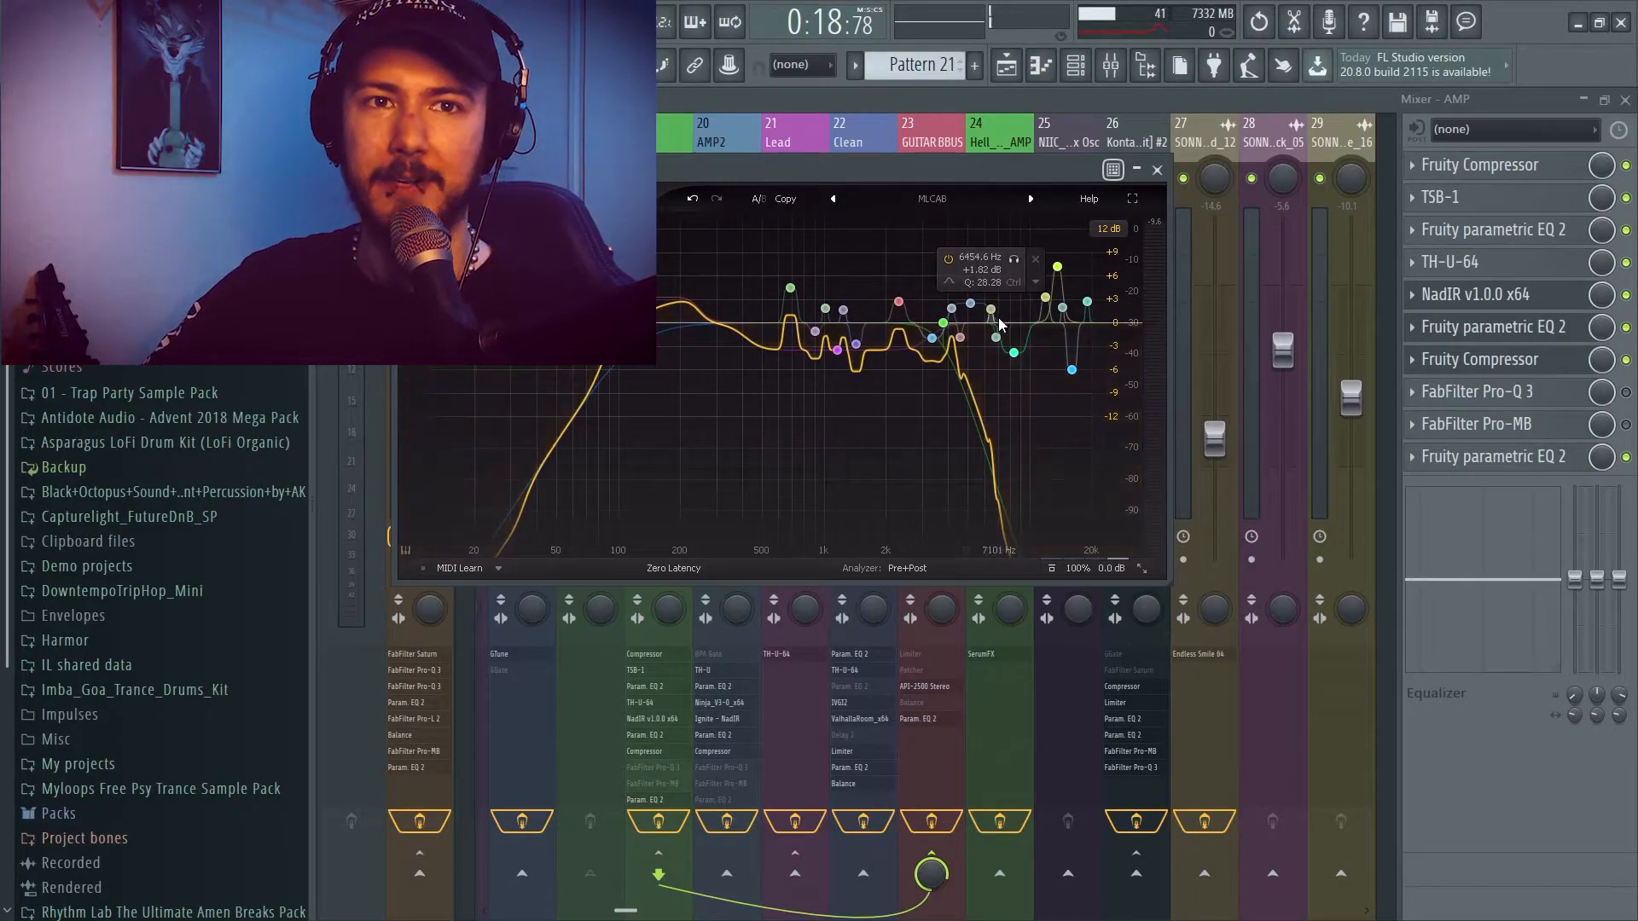
Lower the low-cut band's frequency and boost the bell band near 1.5 kHz to +5 dB at 1583.4 Hz
{"action": "left_click", "coordinate": [931, 338]}
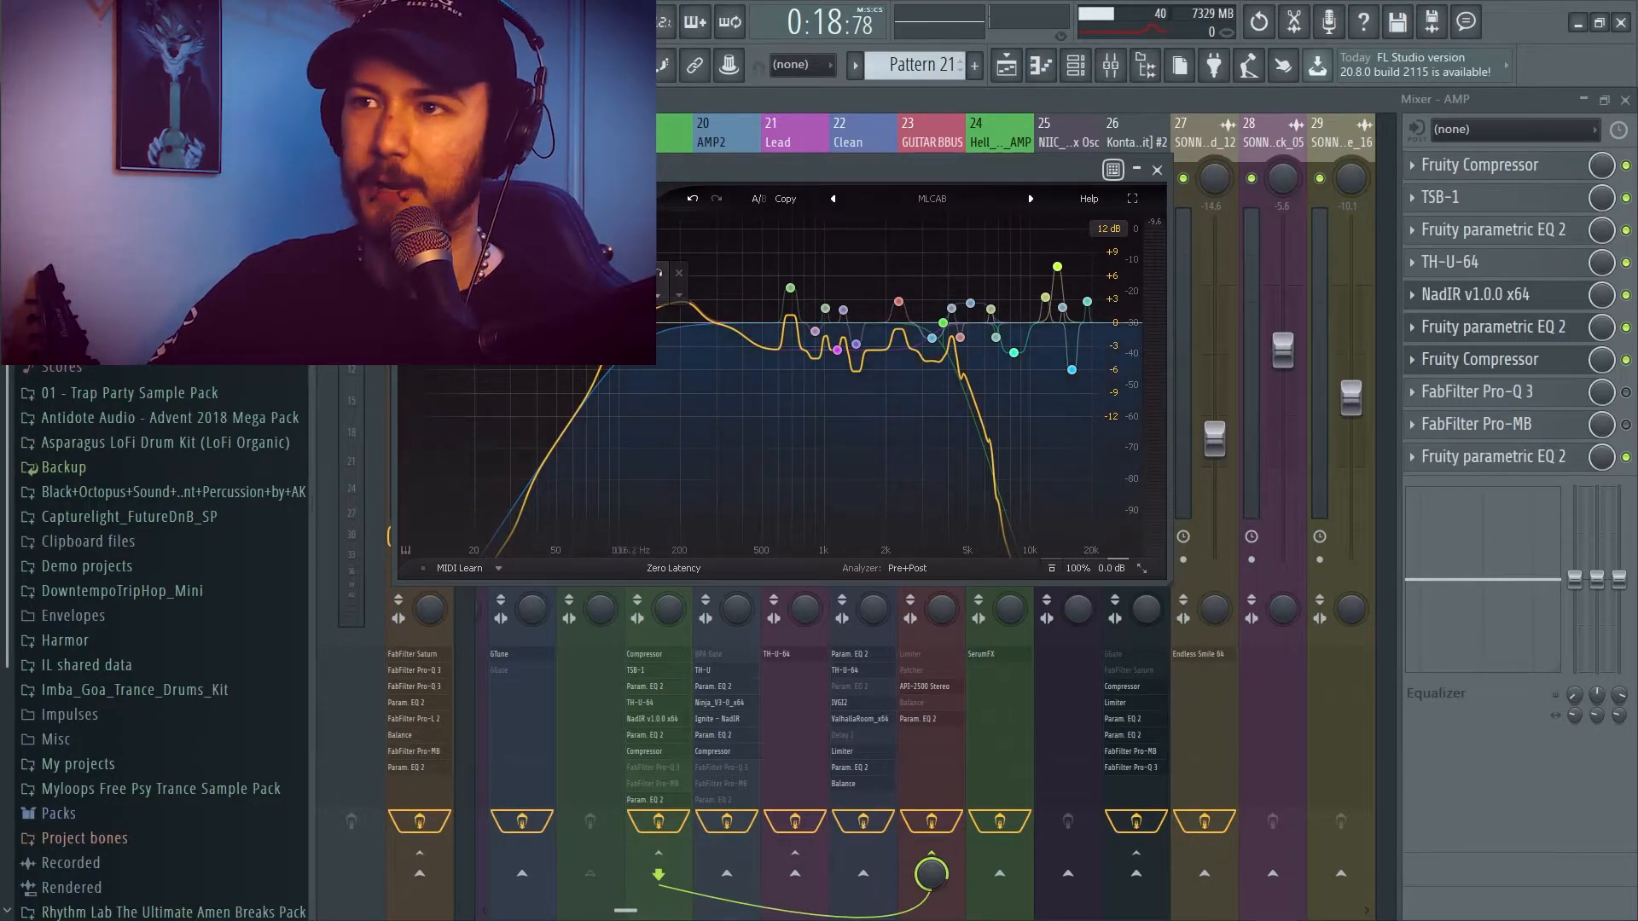
{"action": "left_click_drag", "start_coordinate": [635, 322], "coordinate": [539, 323]}
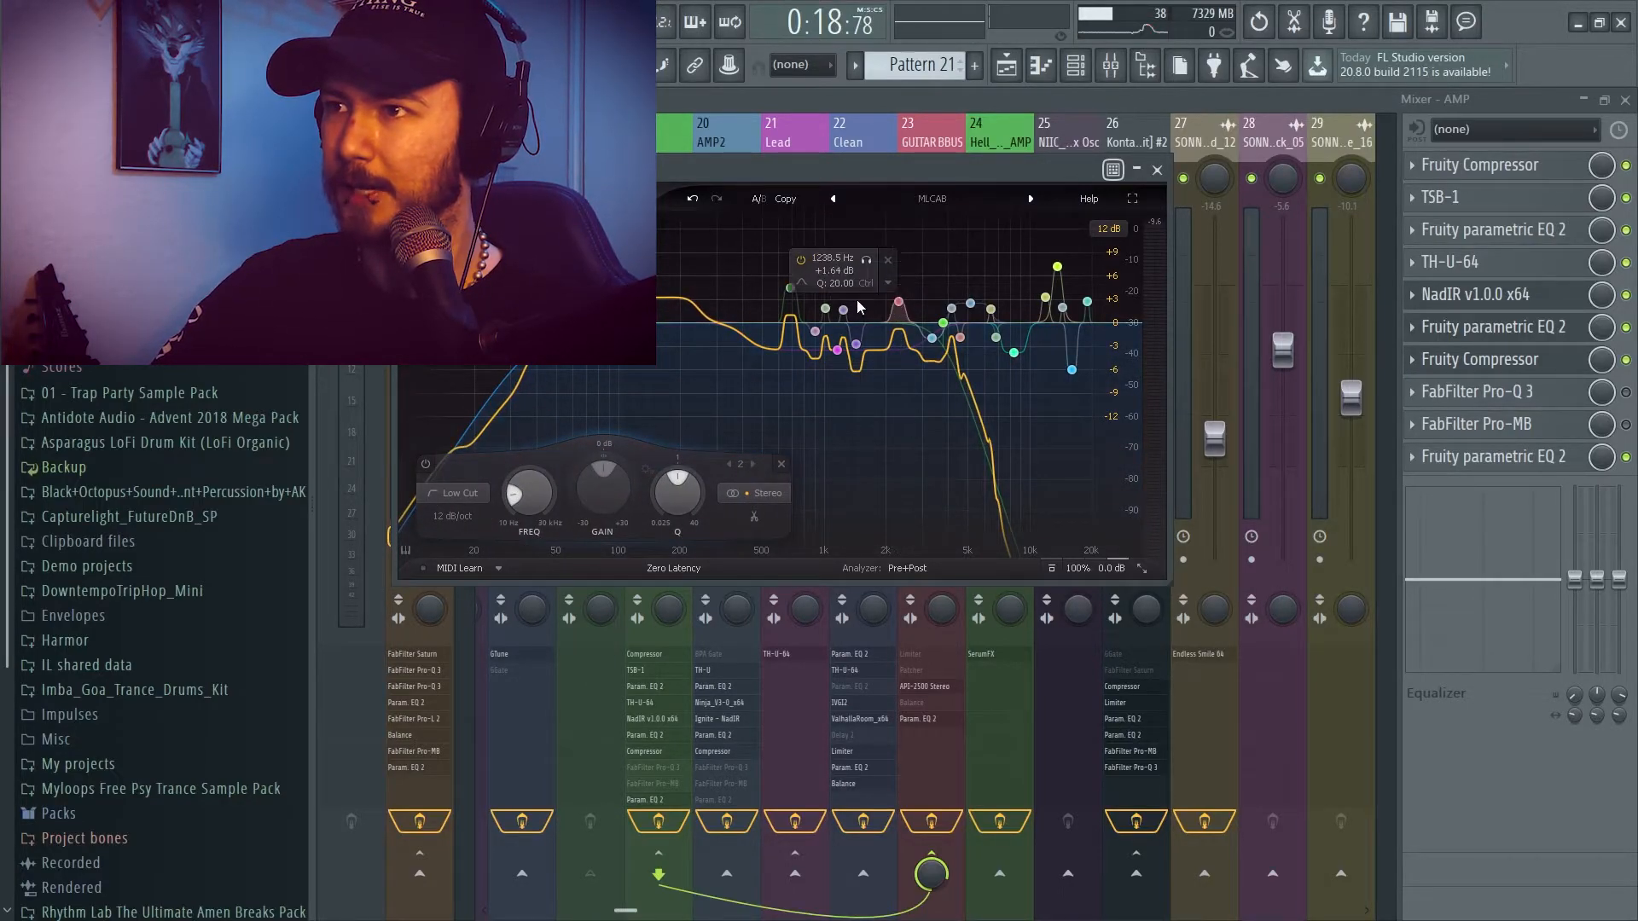
{"action": "left_click", "coordinate": [875, 333]}
{"action": "left_click_drag", "start_coordinate": [857, 348], "coordinate": [864, 288]}
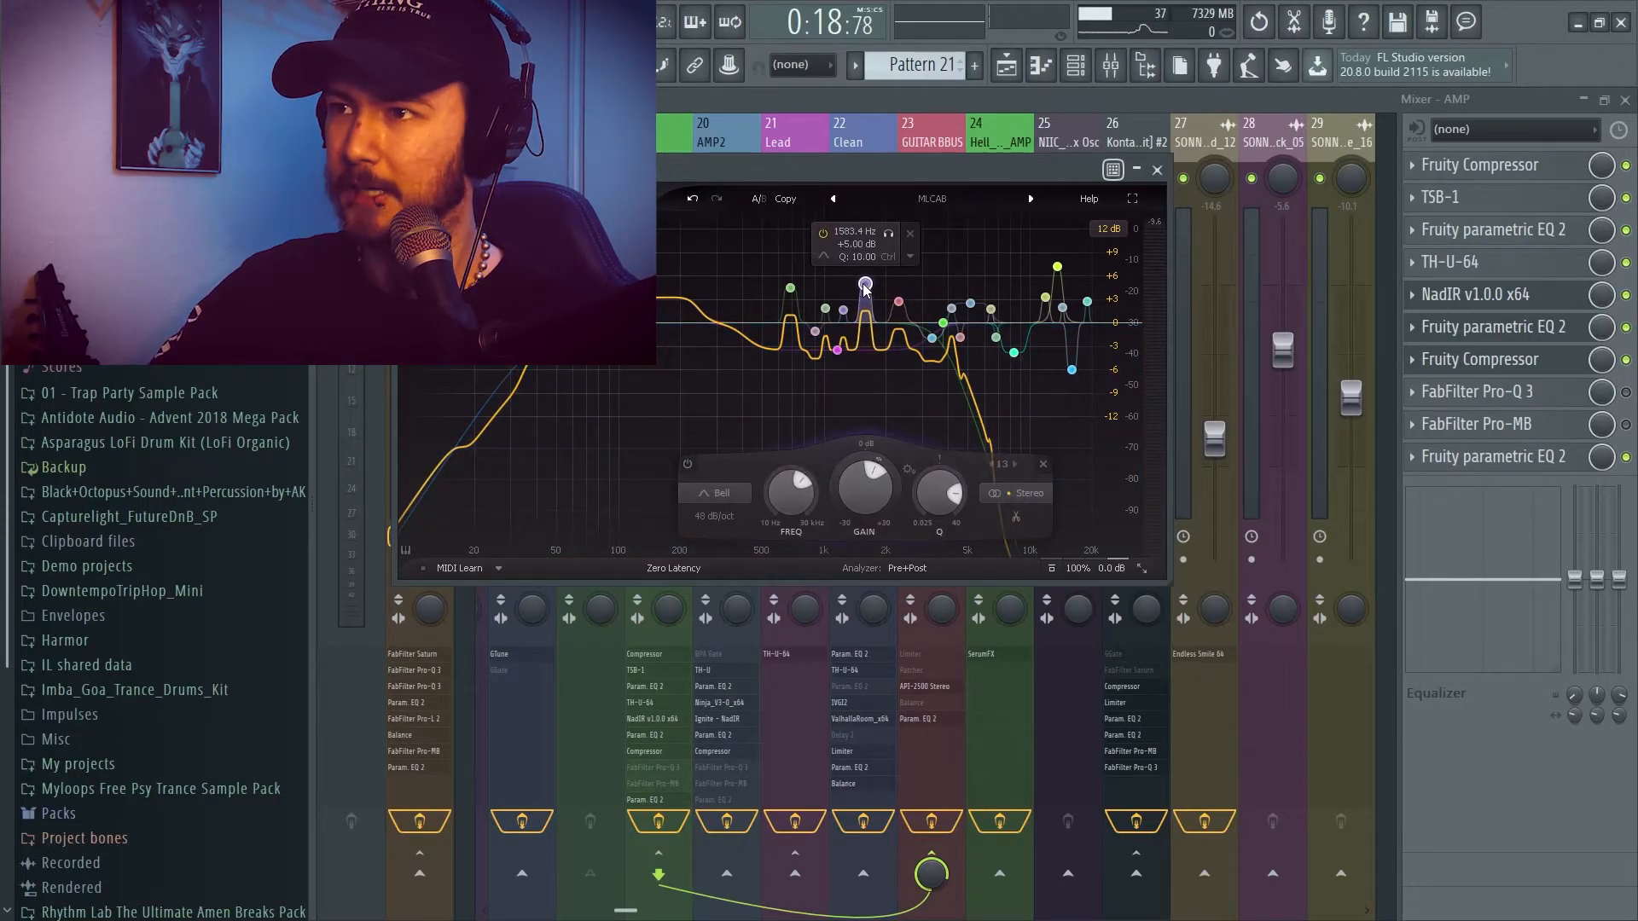
During guitar playback, set the bell near 1.5 kHz to about +0.09 dB at 1538.7 Hz with a Q of 4.335
{"action": "key", "text": "space"}
{"action": "scroll", "coordinate": [864, 289], "scroll_direction": "up", "scroll_amount": 4}
{"action": "left_click_drag", "start_coordinate": [864, 289], "coordinate": [862, 324]}
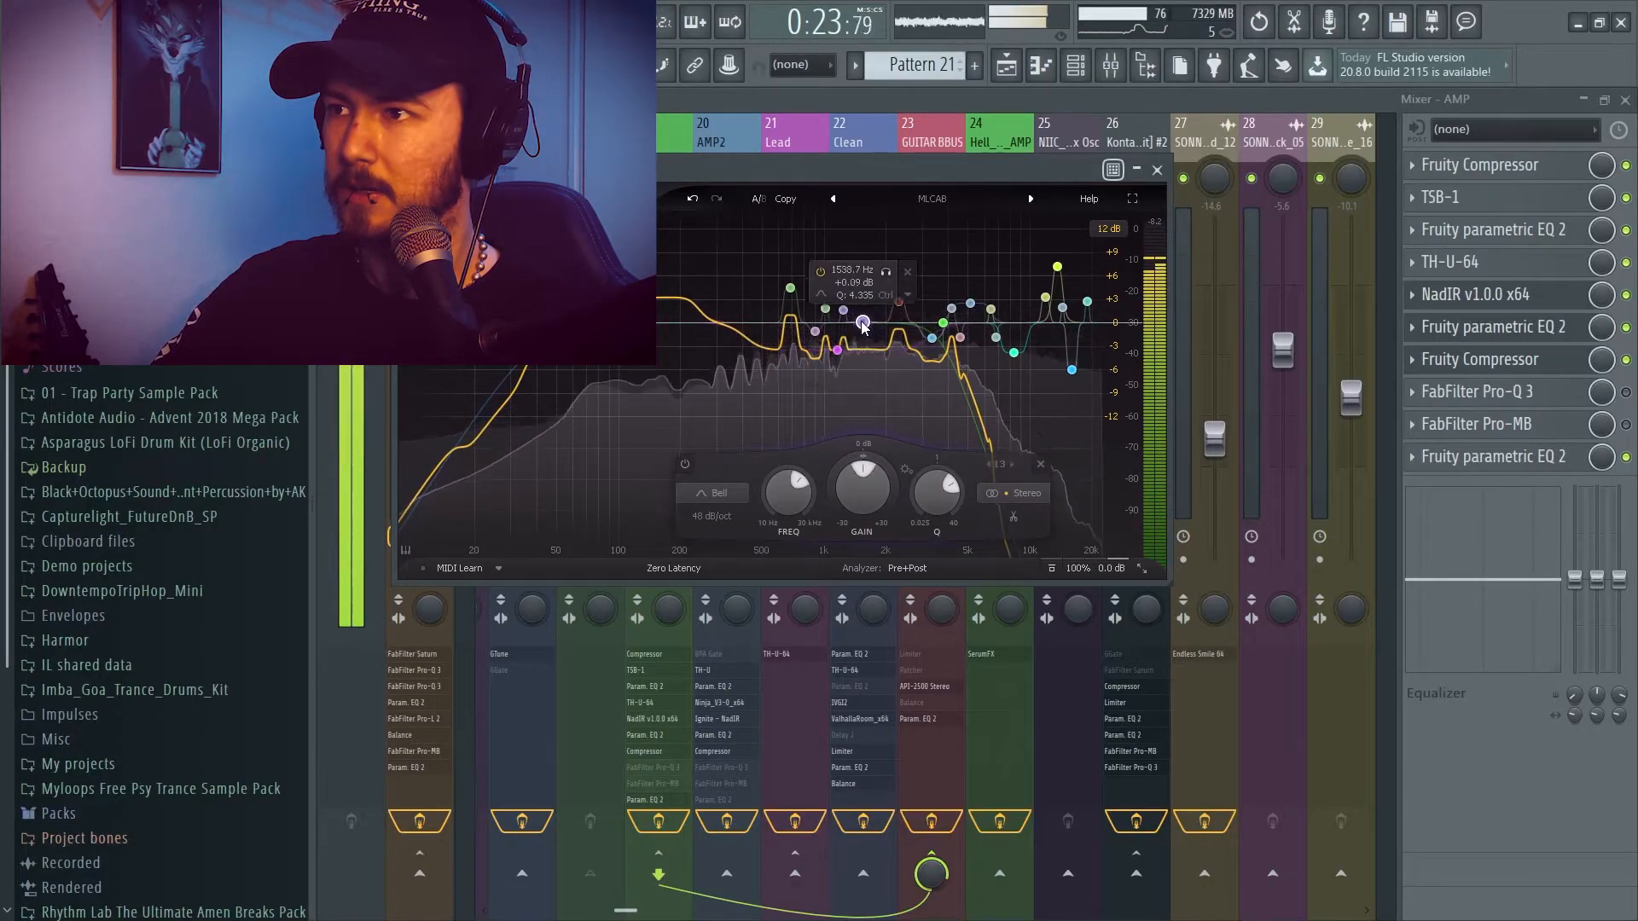
Readjust the low cut's frequency and Q, cut the bell near 200 Hz to about -2.5 dB, and close the equalizer and mixer
{"action": "left_click_drag", "start_coordinate": [527, 323], "coordinate": [526, 280]}
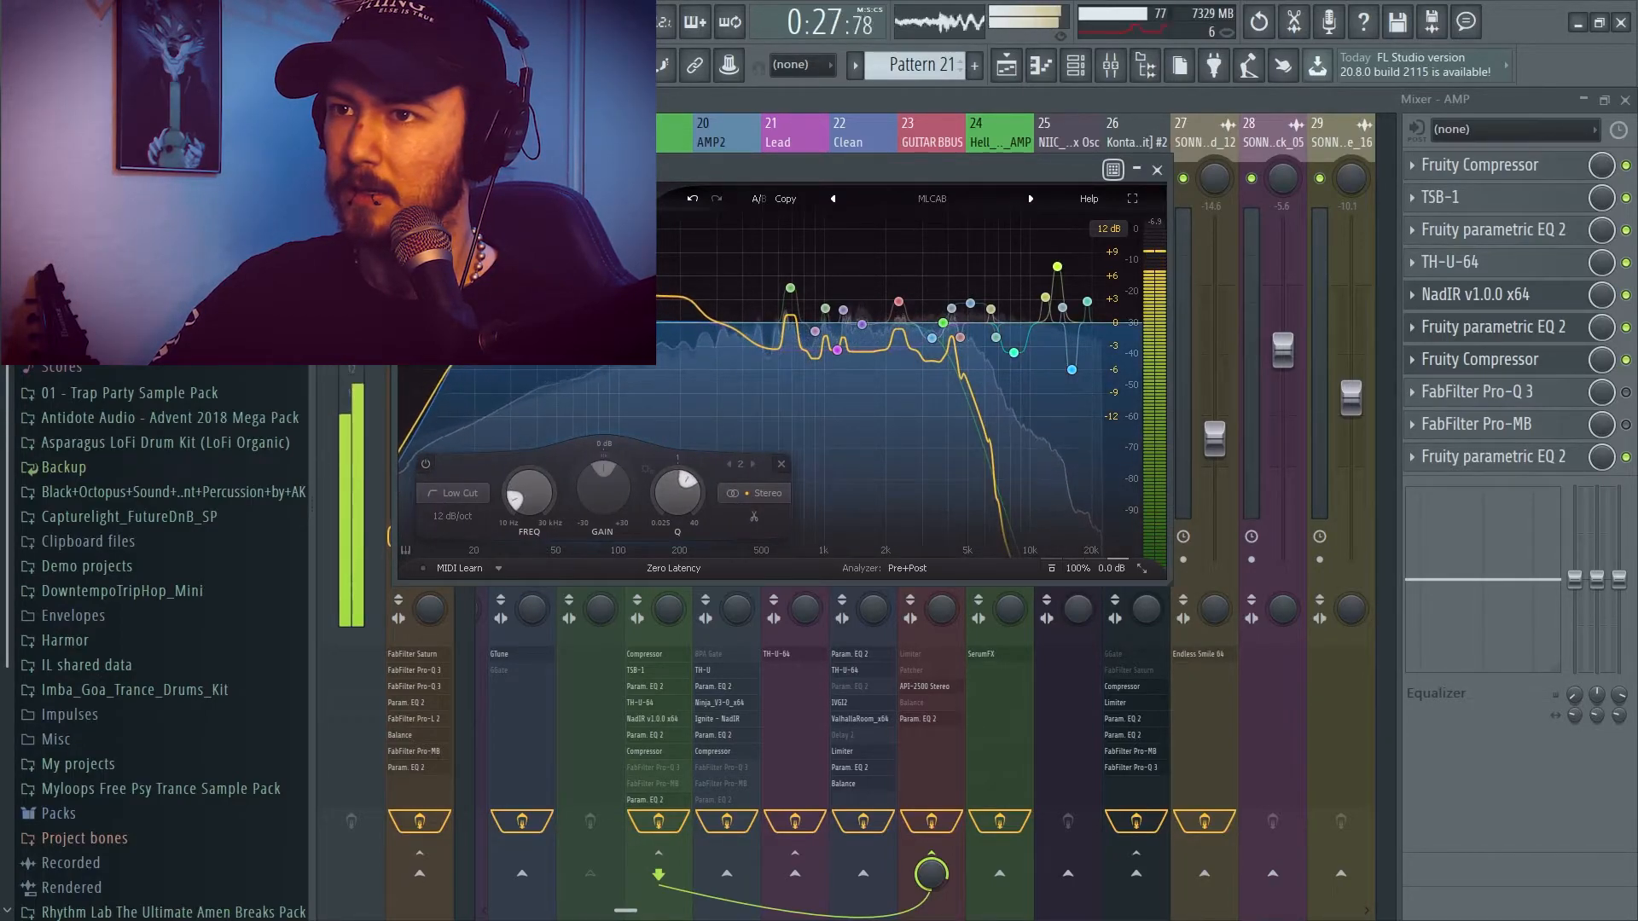
{"action": "left_click", "coordinate": [668, 296]}
{"action": "left_click_drag", "start_coordinate": [695, 254], "coordinate": [683, 349]}
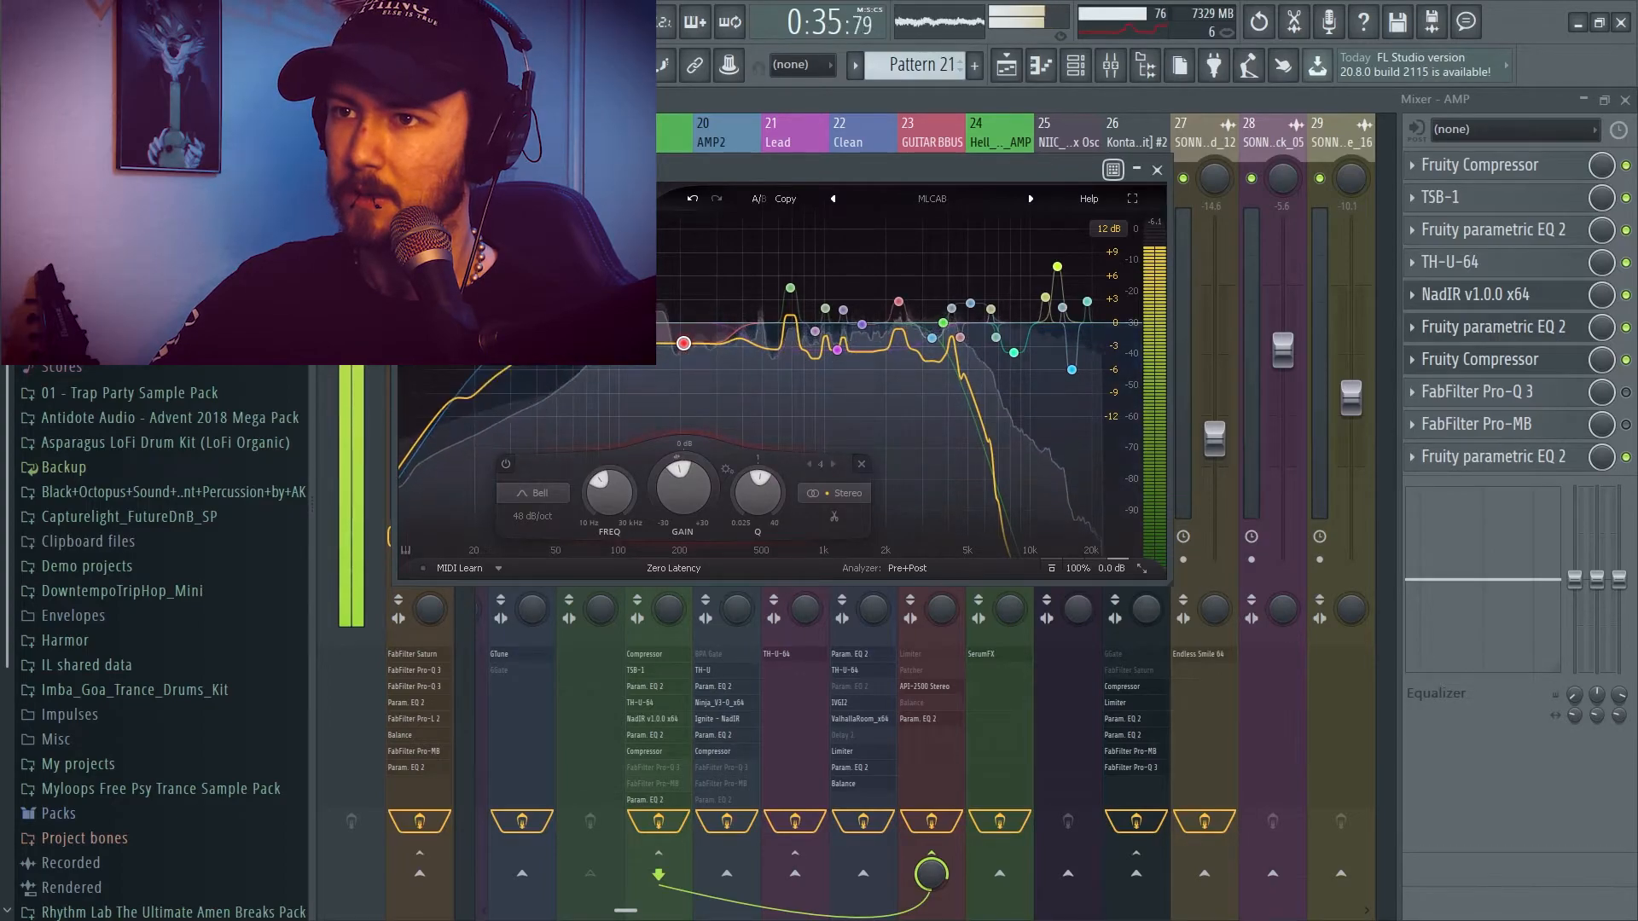
{"action": "left_click_drag", "start_coordinate": [497, 322], "coordinate": [510, 312]}
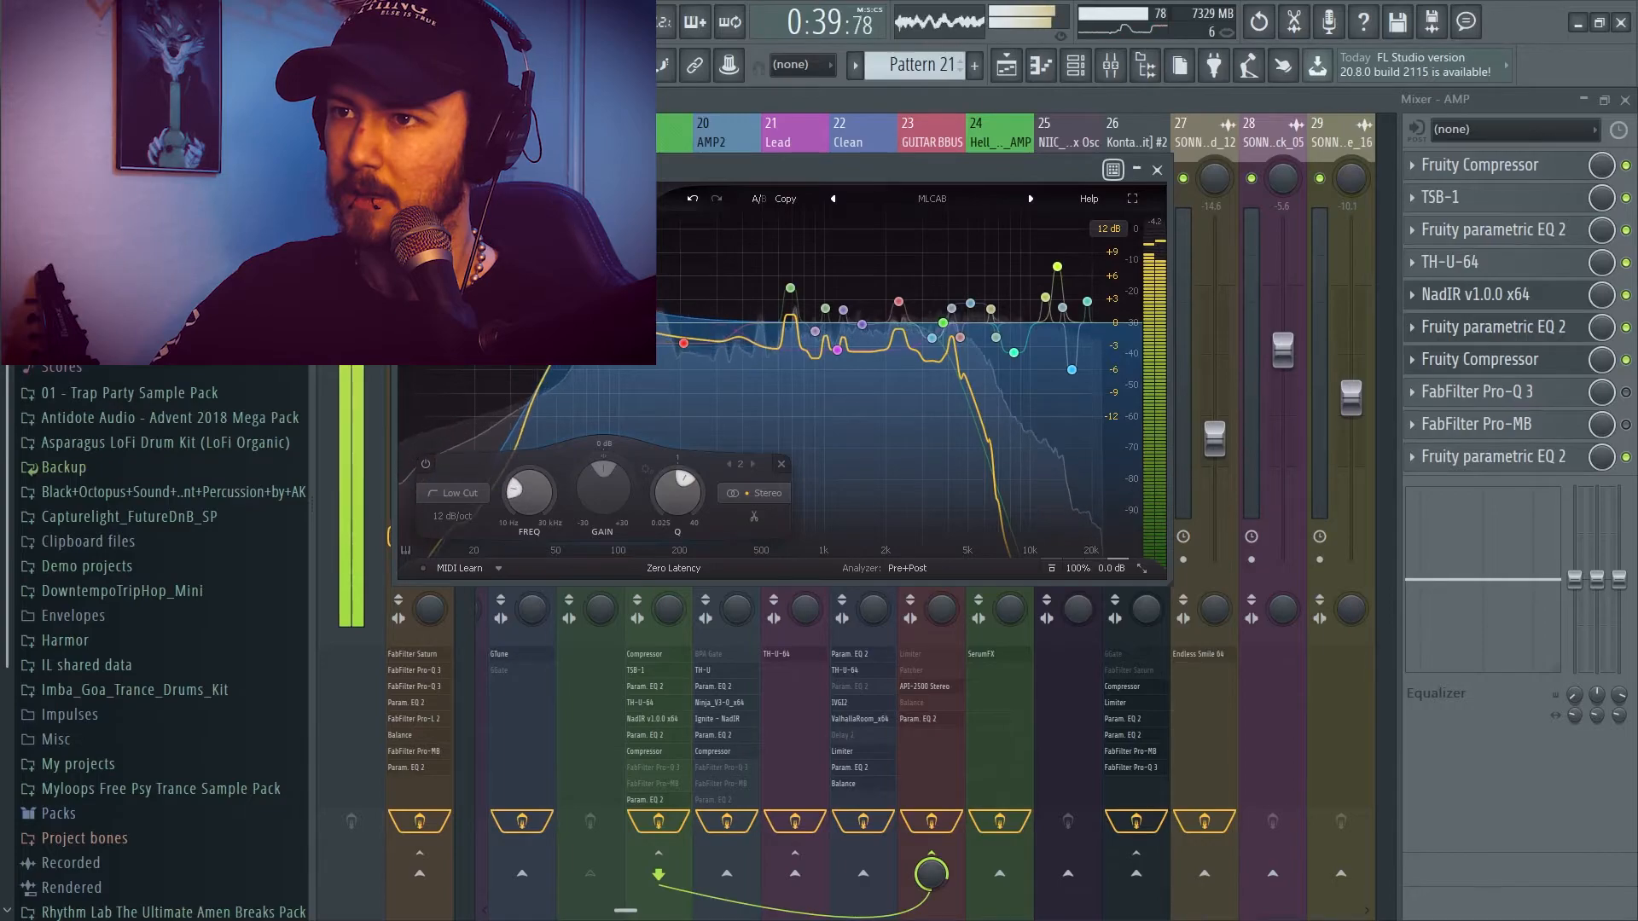
{"action": "left_click", "coordinate": [1137, 170]}
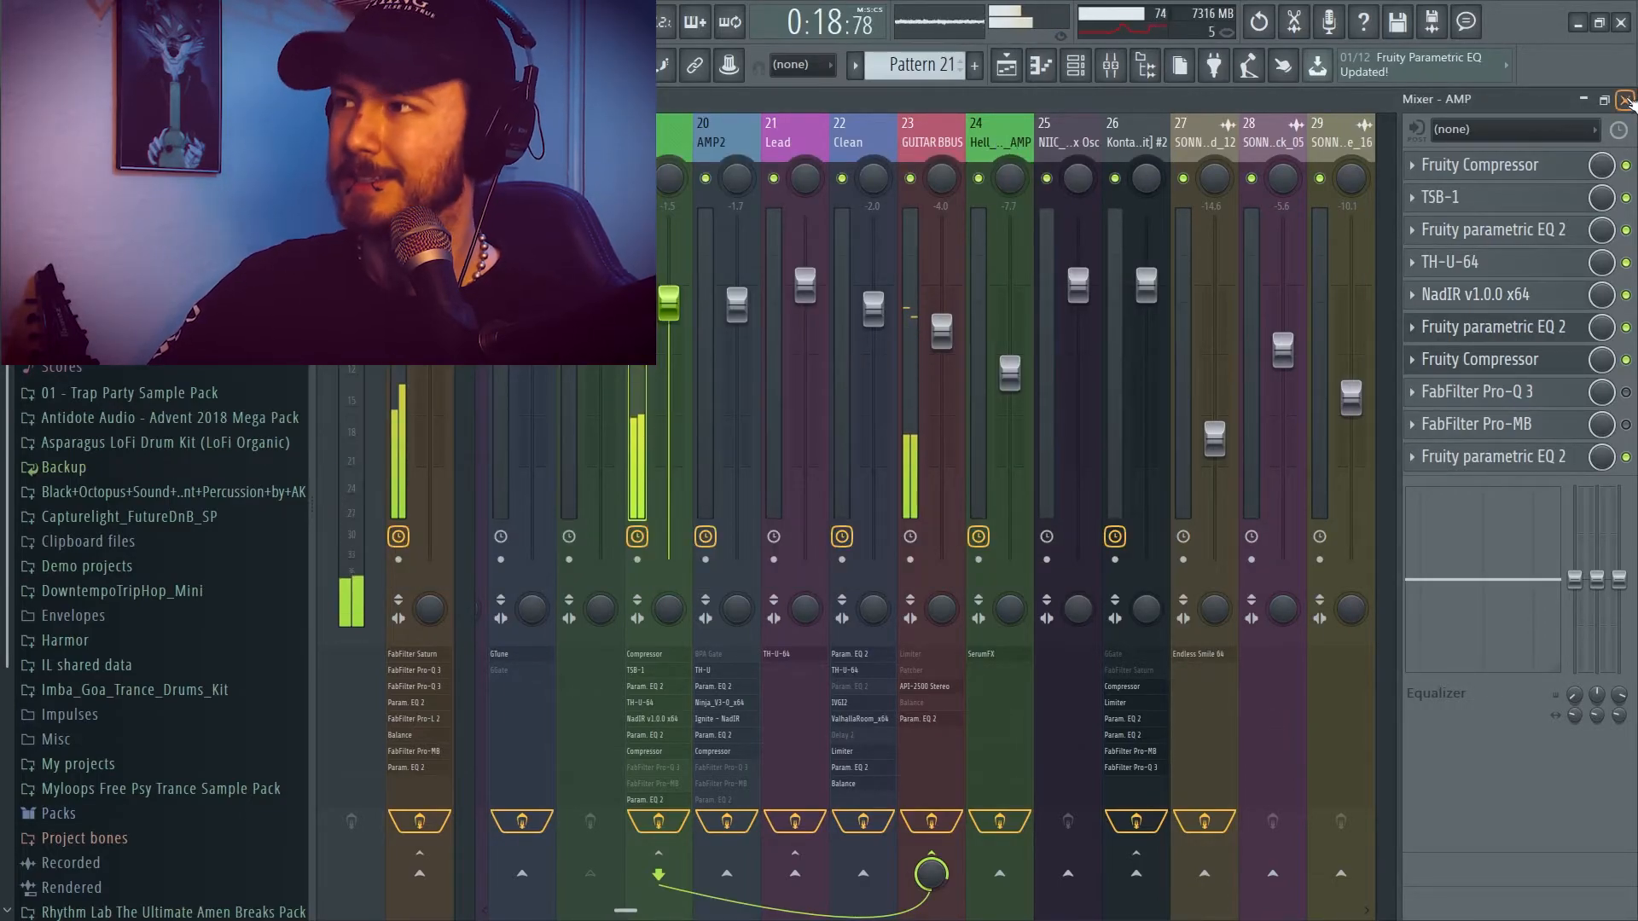
{"action": "left_click", "coordinate": [1625, 99]}
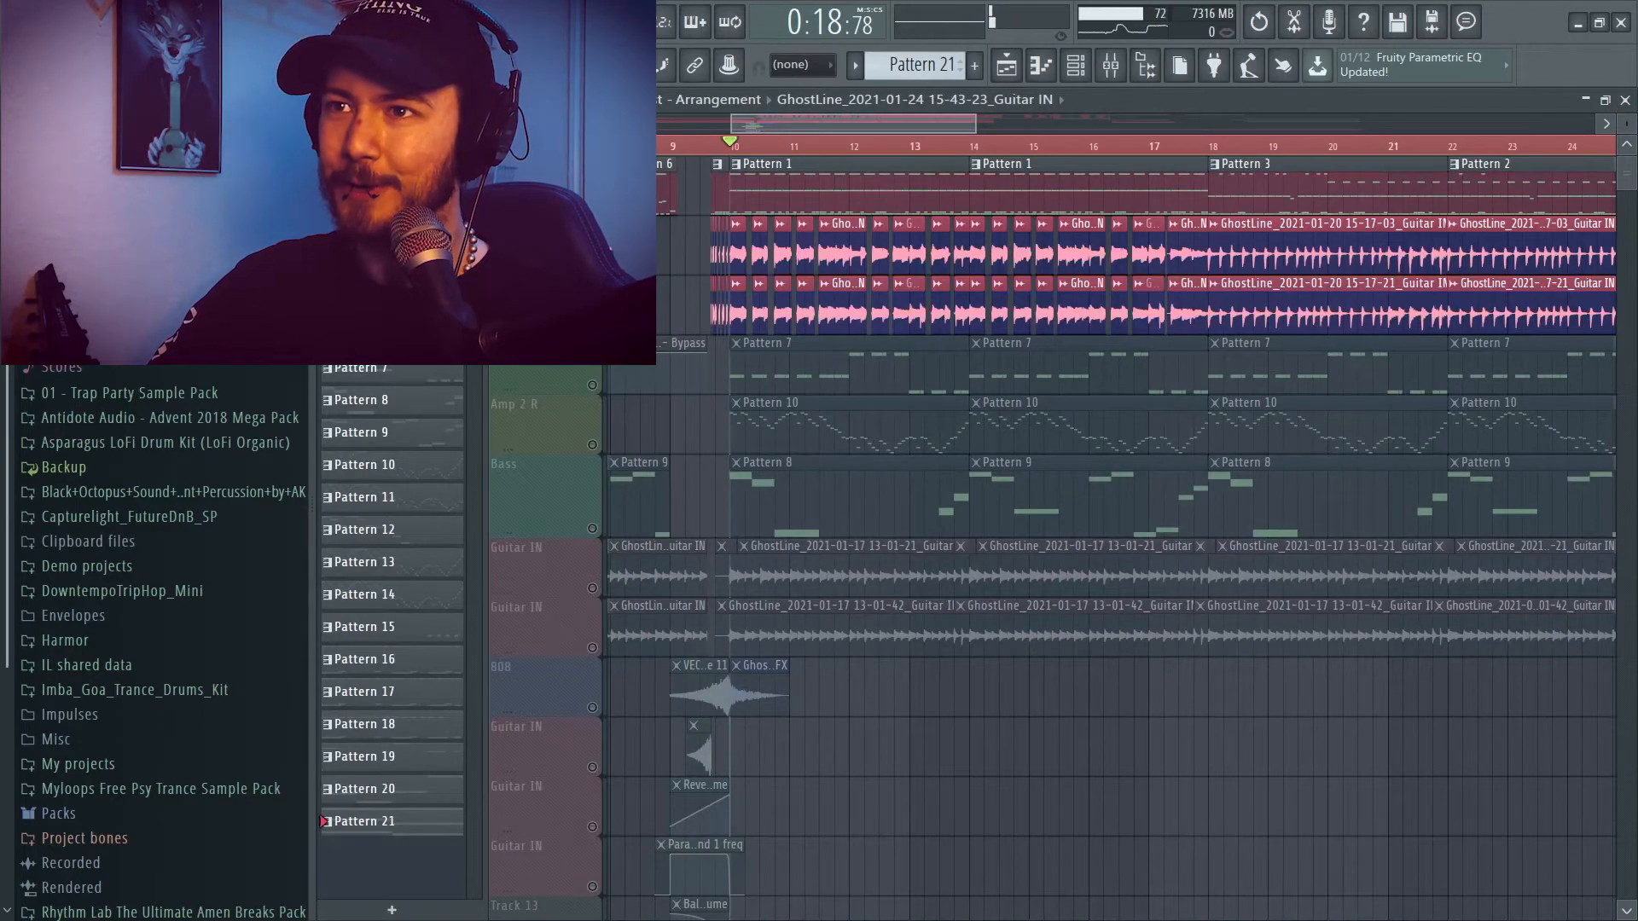